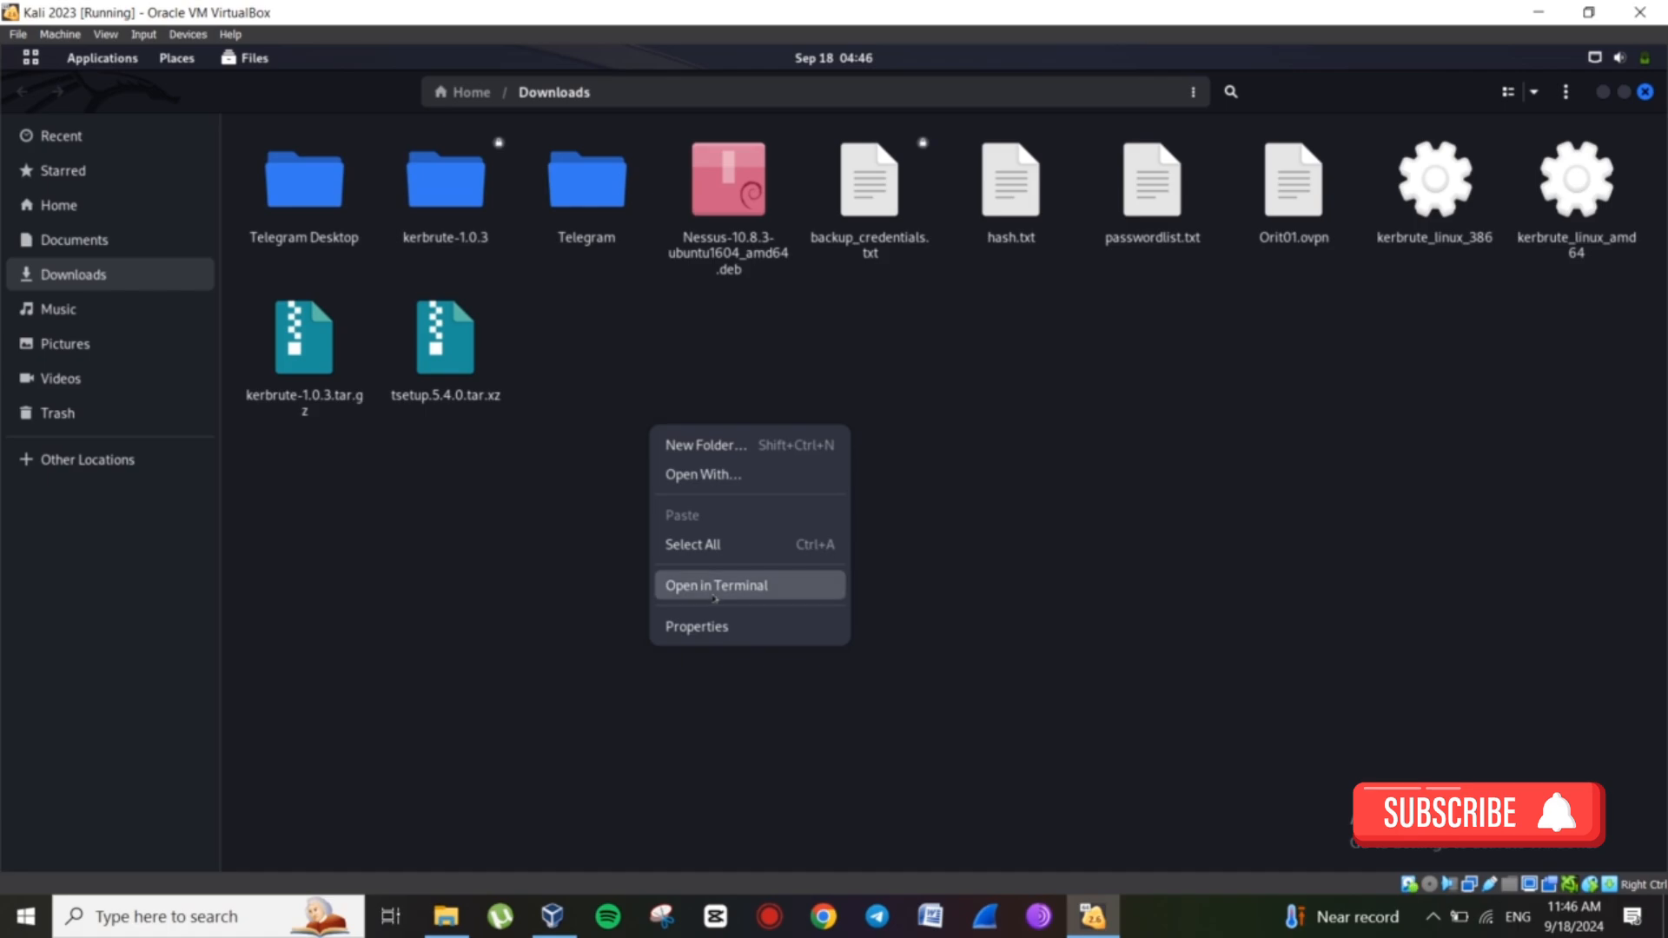
# Open a terminal in Downloads and prepare 'sudo dpkg -i Nessus-10.8.3-ubuntu1604_amd64.deb' at the prompt.
pyautogui.click(714, 588)
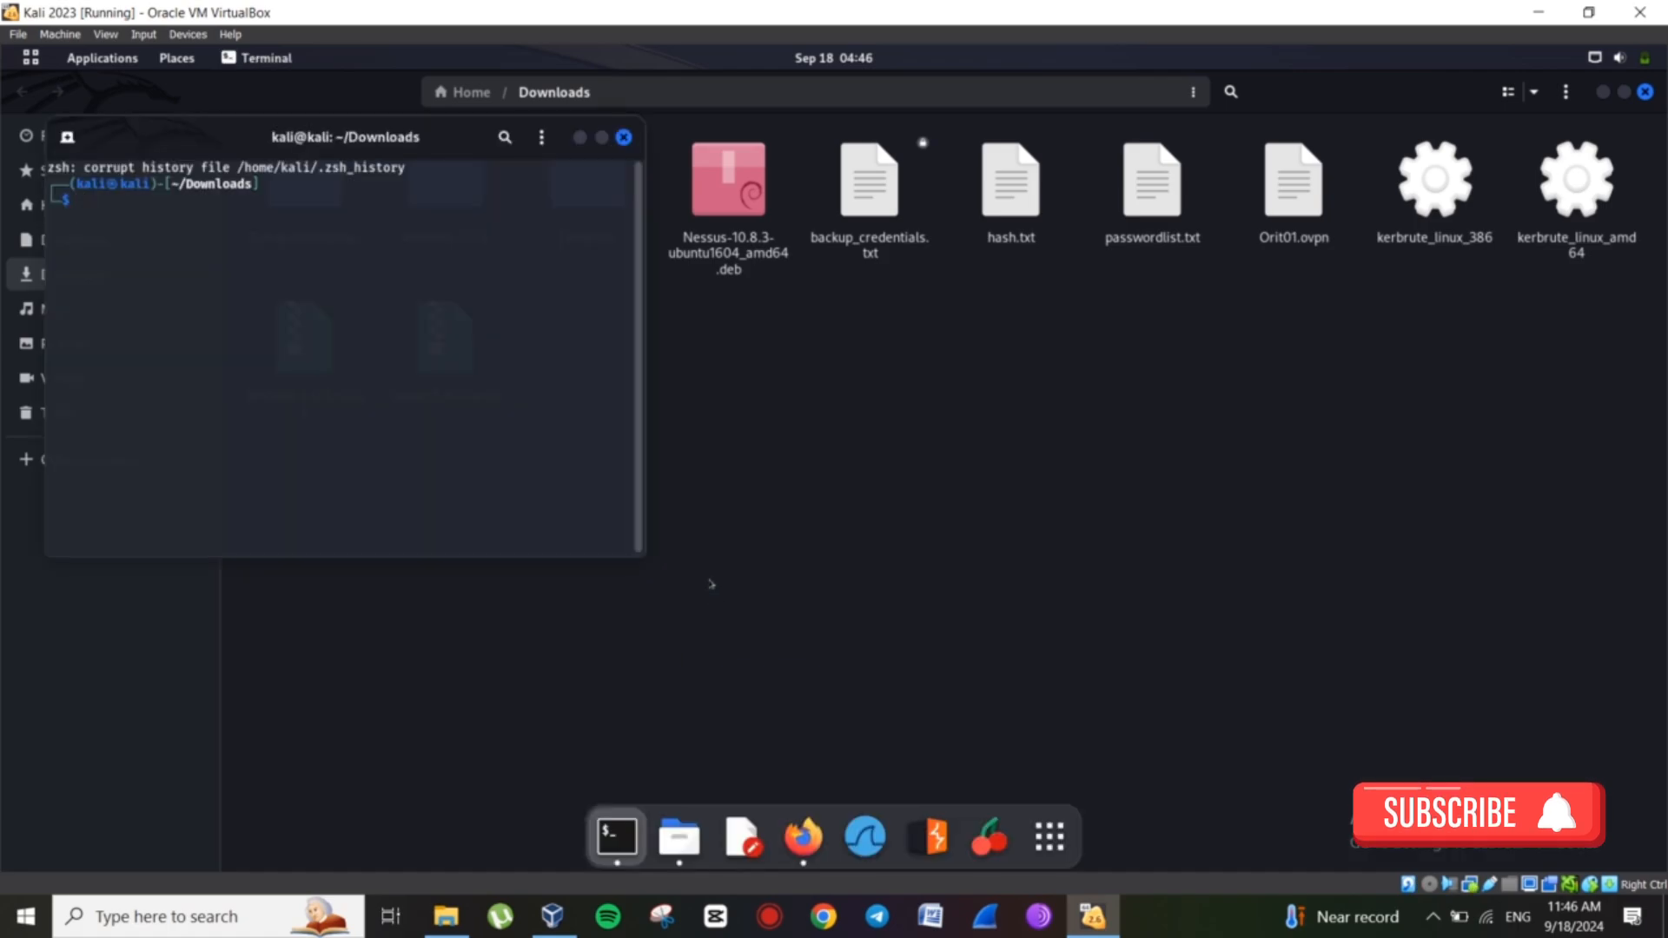
pyautogui.write('sudo dpkg --configure -a')
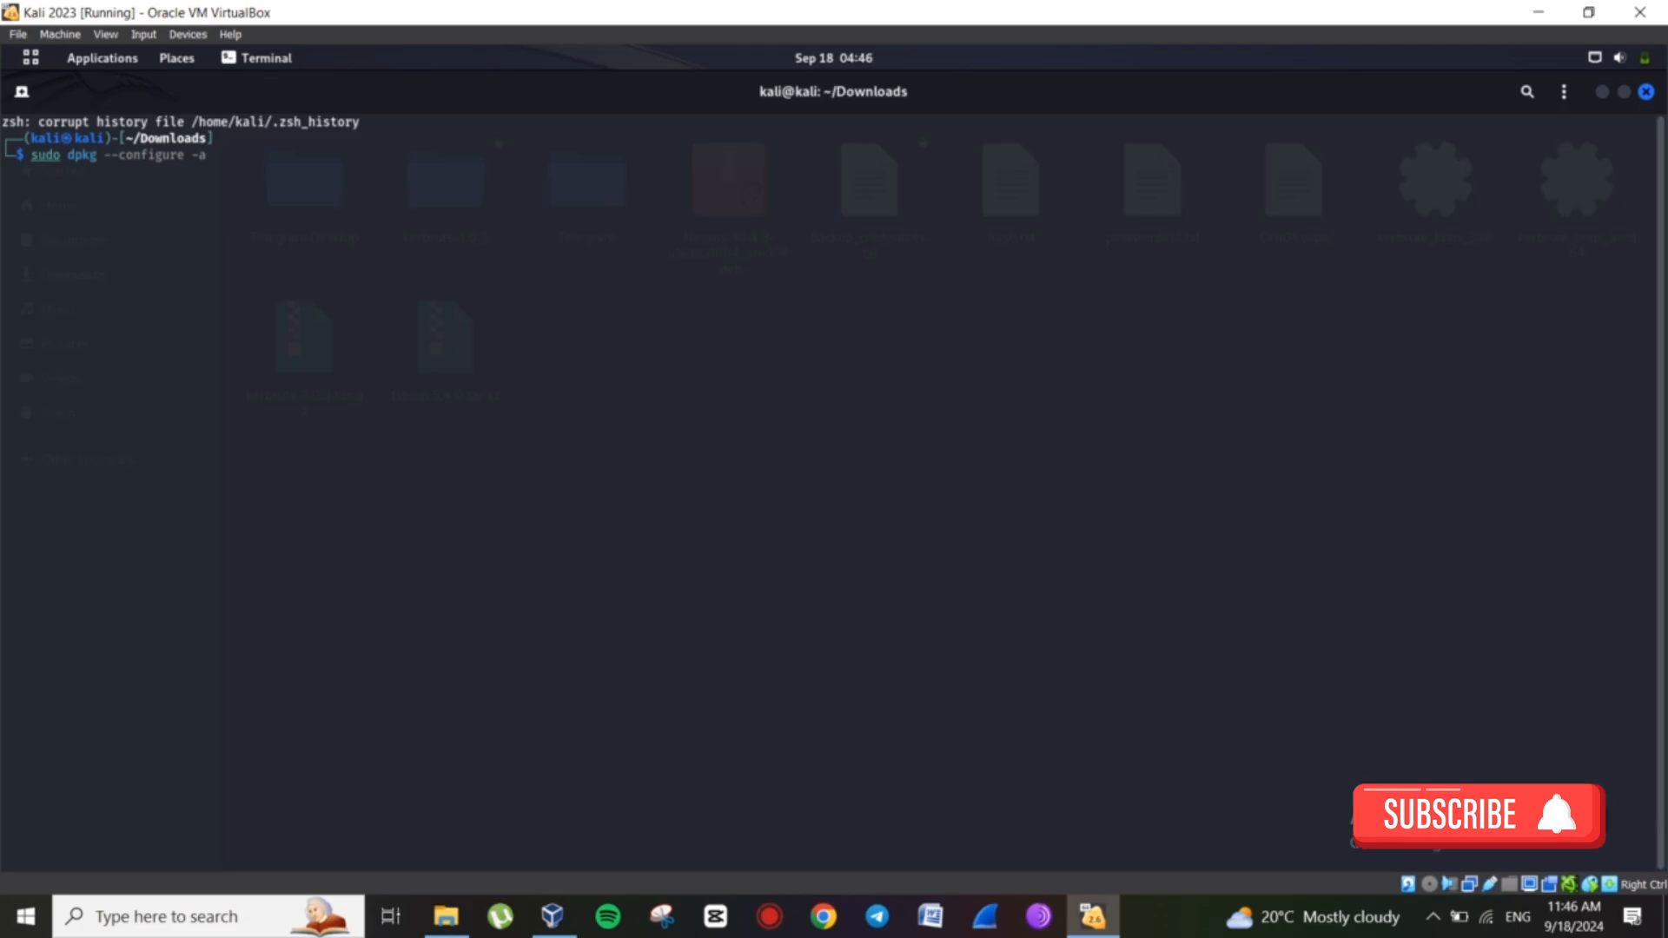
pyautogui.press('Right')
pyautogui.press('Right')
pyautogui.hotkey('ctrl', 'k')
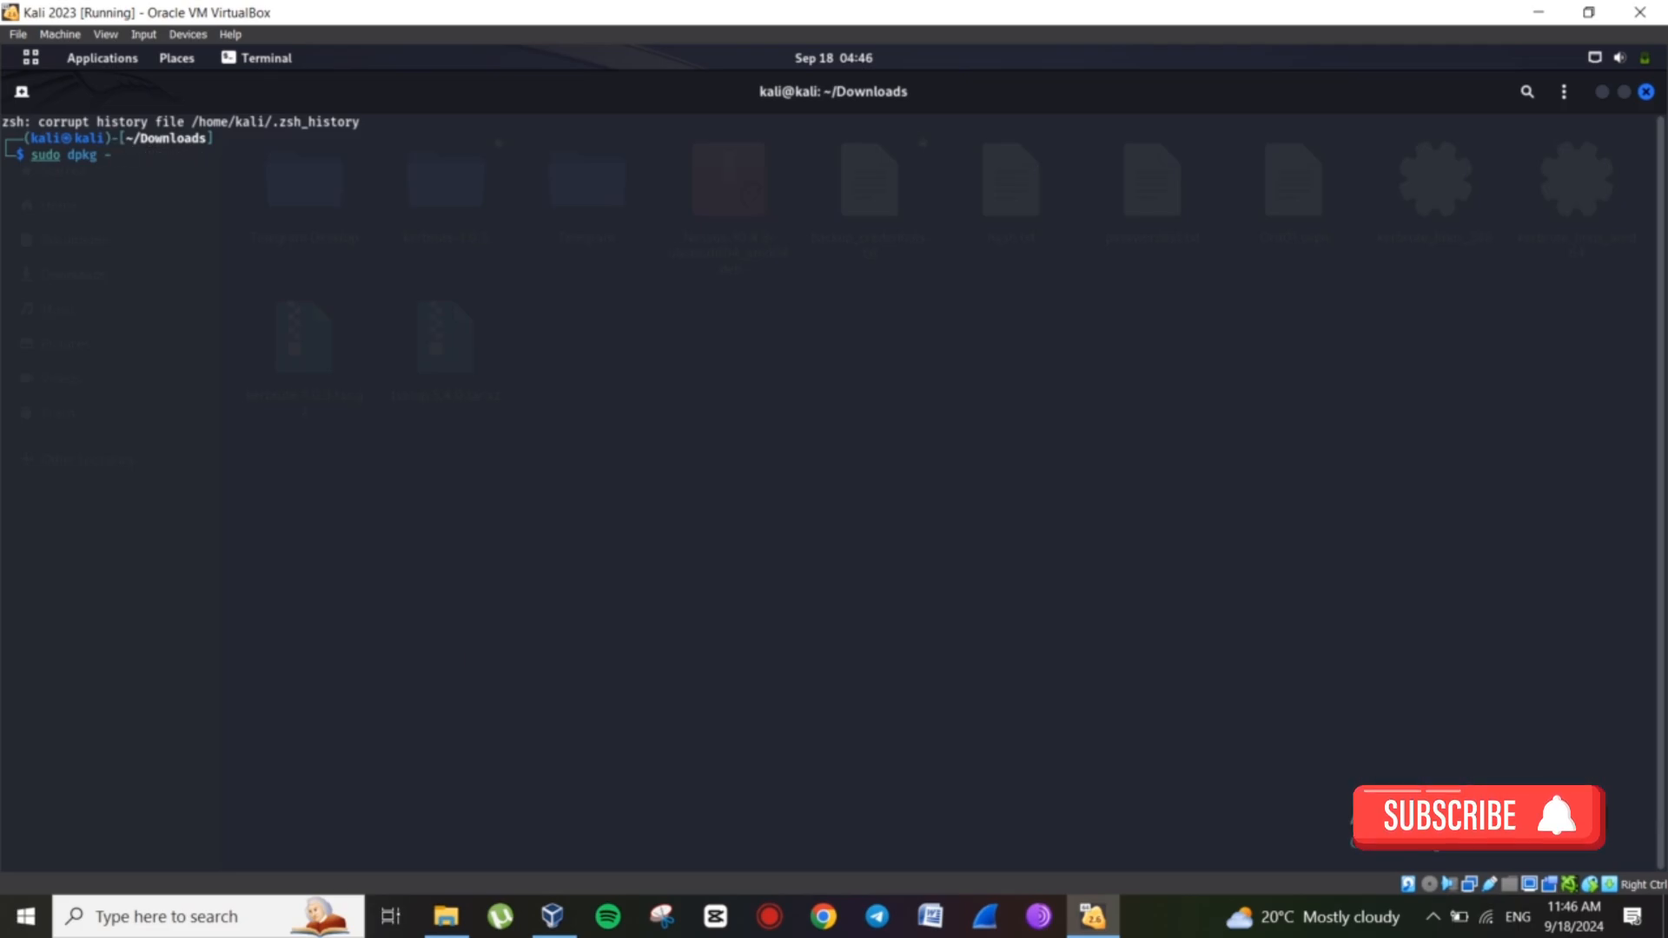
pyautogui.write('i Ne')
pyautogui.press('Tab')
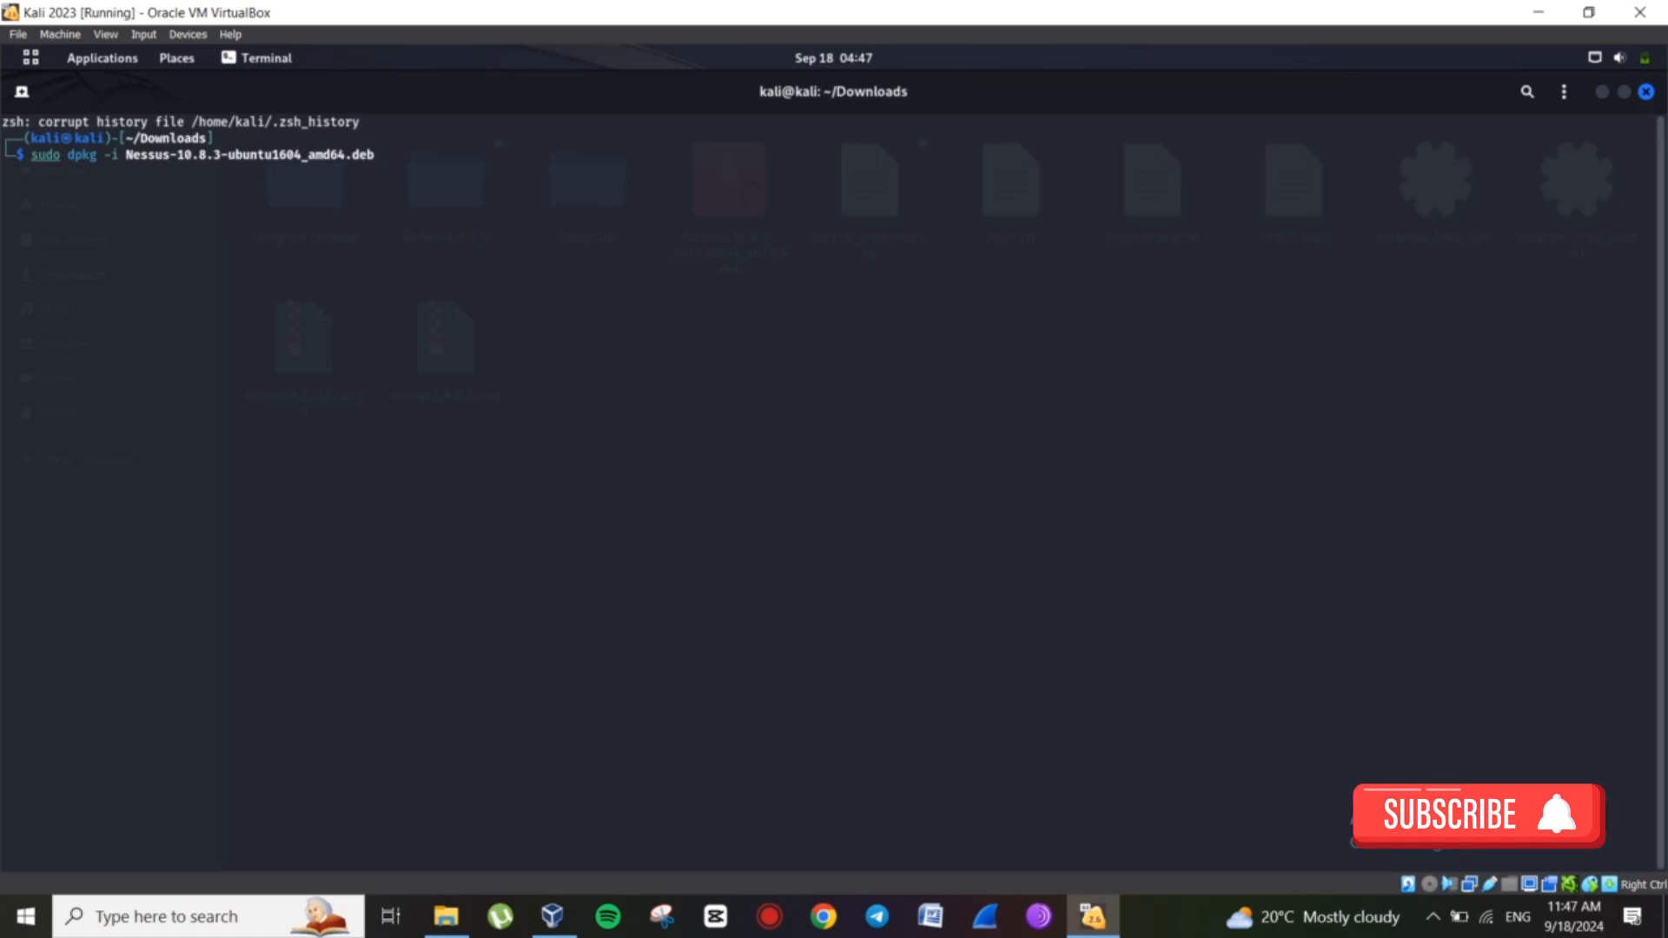
# Run the Nessus dpkg install with the sudo password and select the suggested nessusd start command.
pyautogui.press('Return')
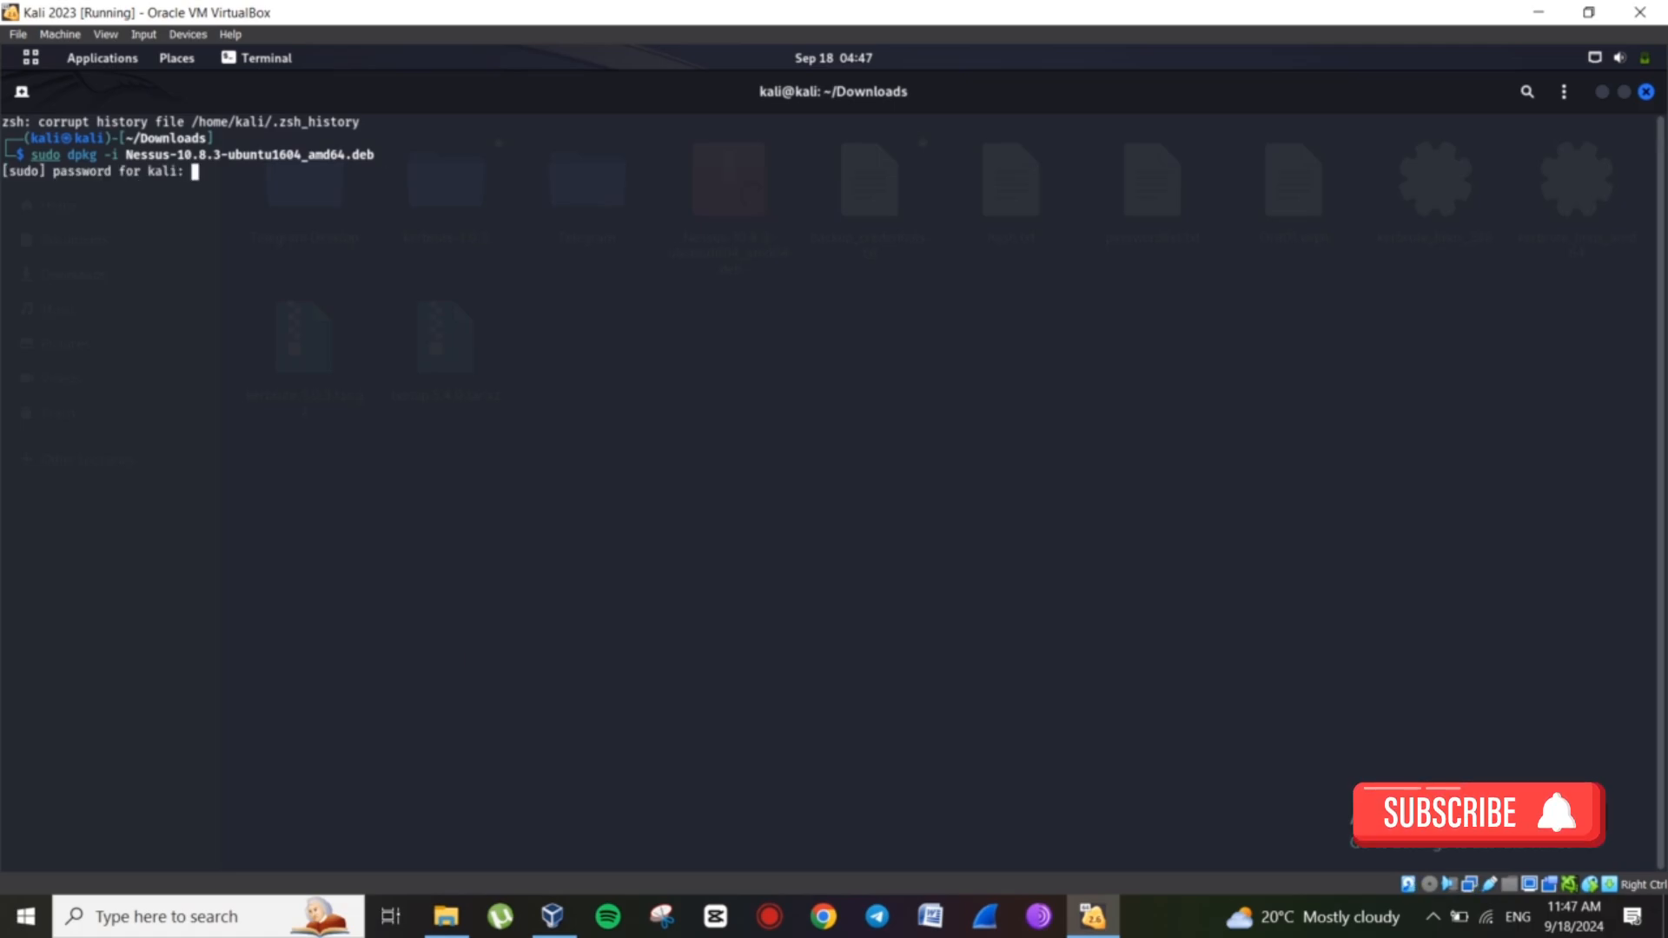
pyautogui.press('Return')
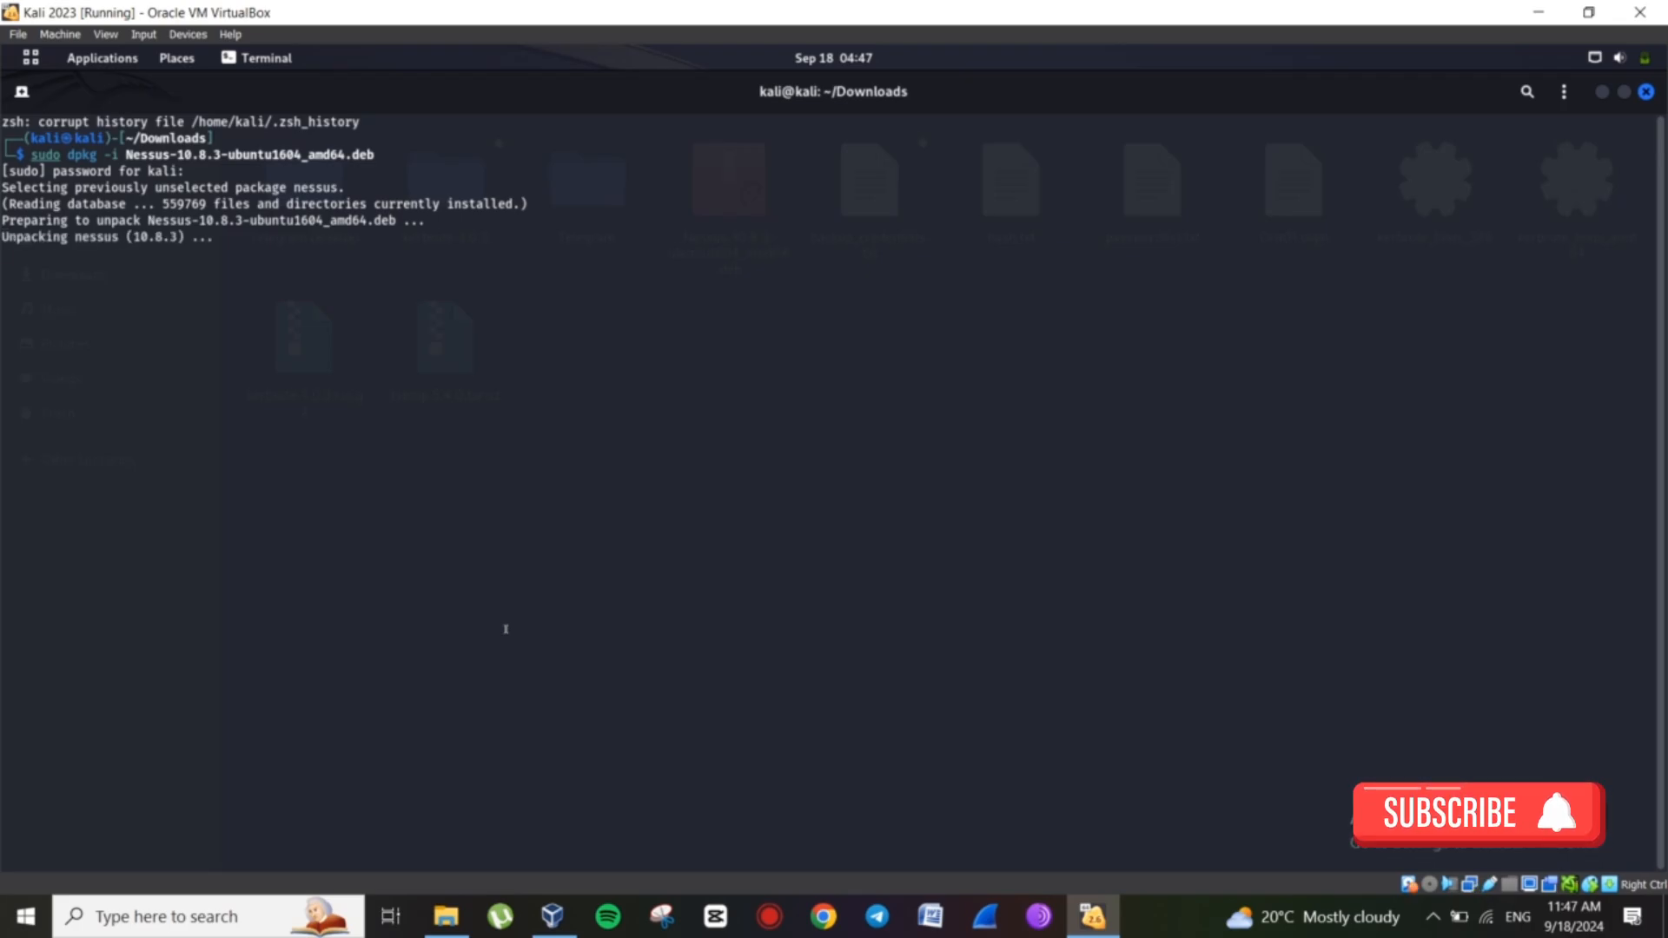
pyautogui.moveTo(309, 778); pyautogui.dragTo(571, 779)
pyautogui.hotkey('ctrl', 'c')
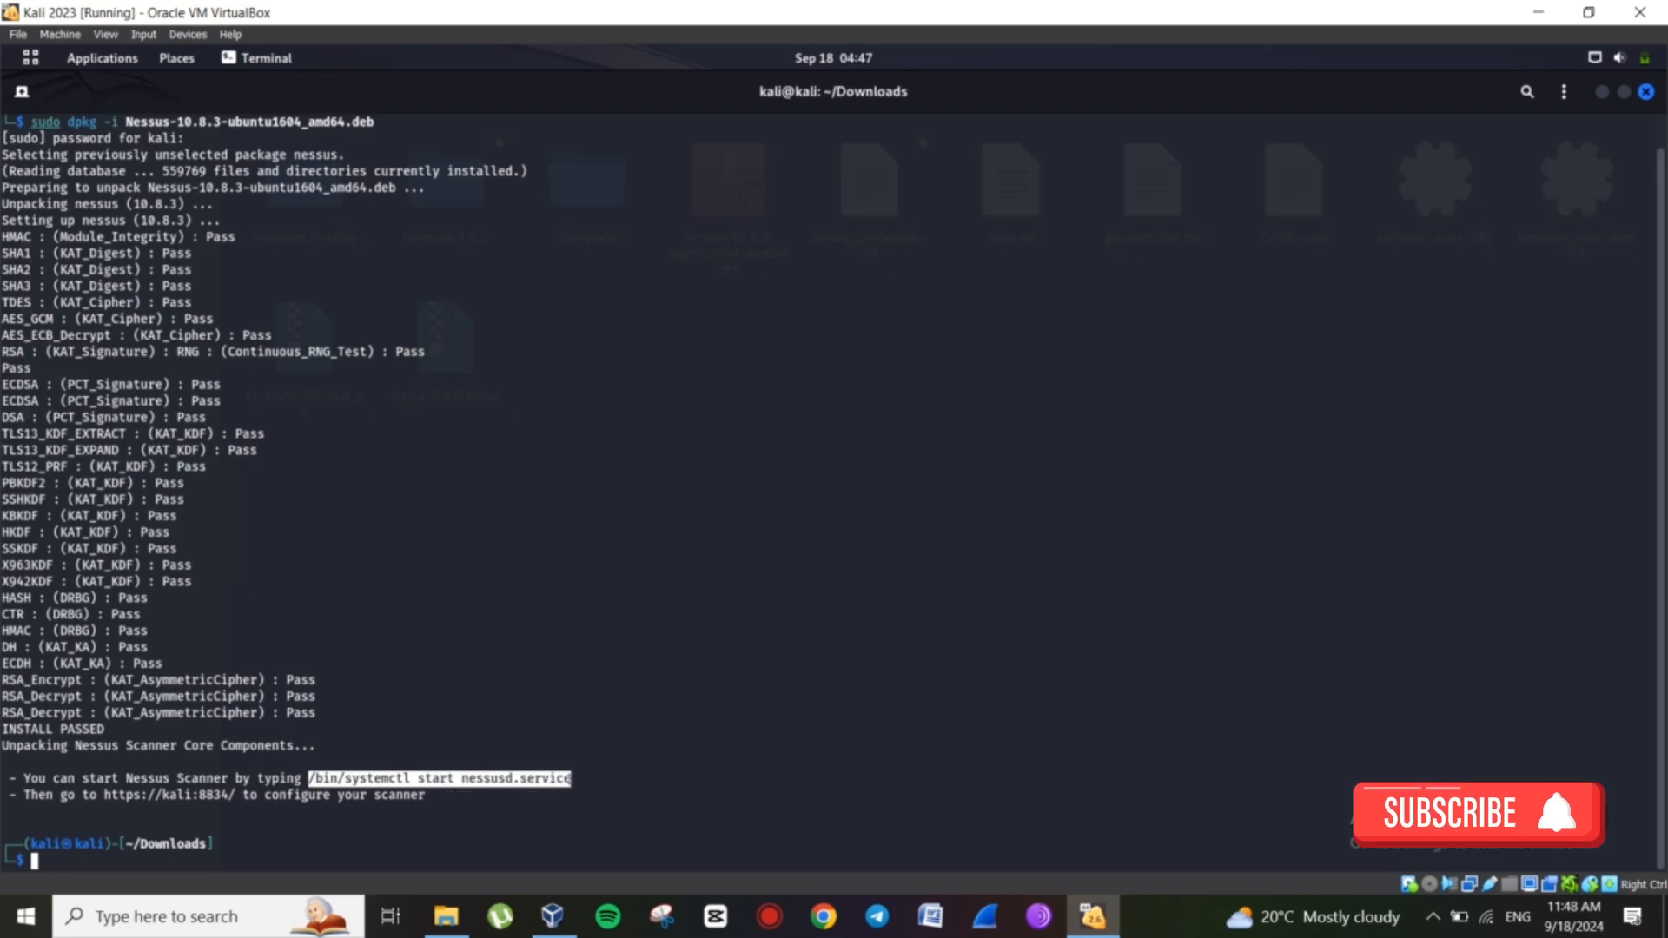
# Start the service with '/bin/systemctl start nessusd.service', entering the account password.
pyautogui.click(65, 860)
pyautogui.hotkey('ctrl', 'shift', 'v')
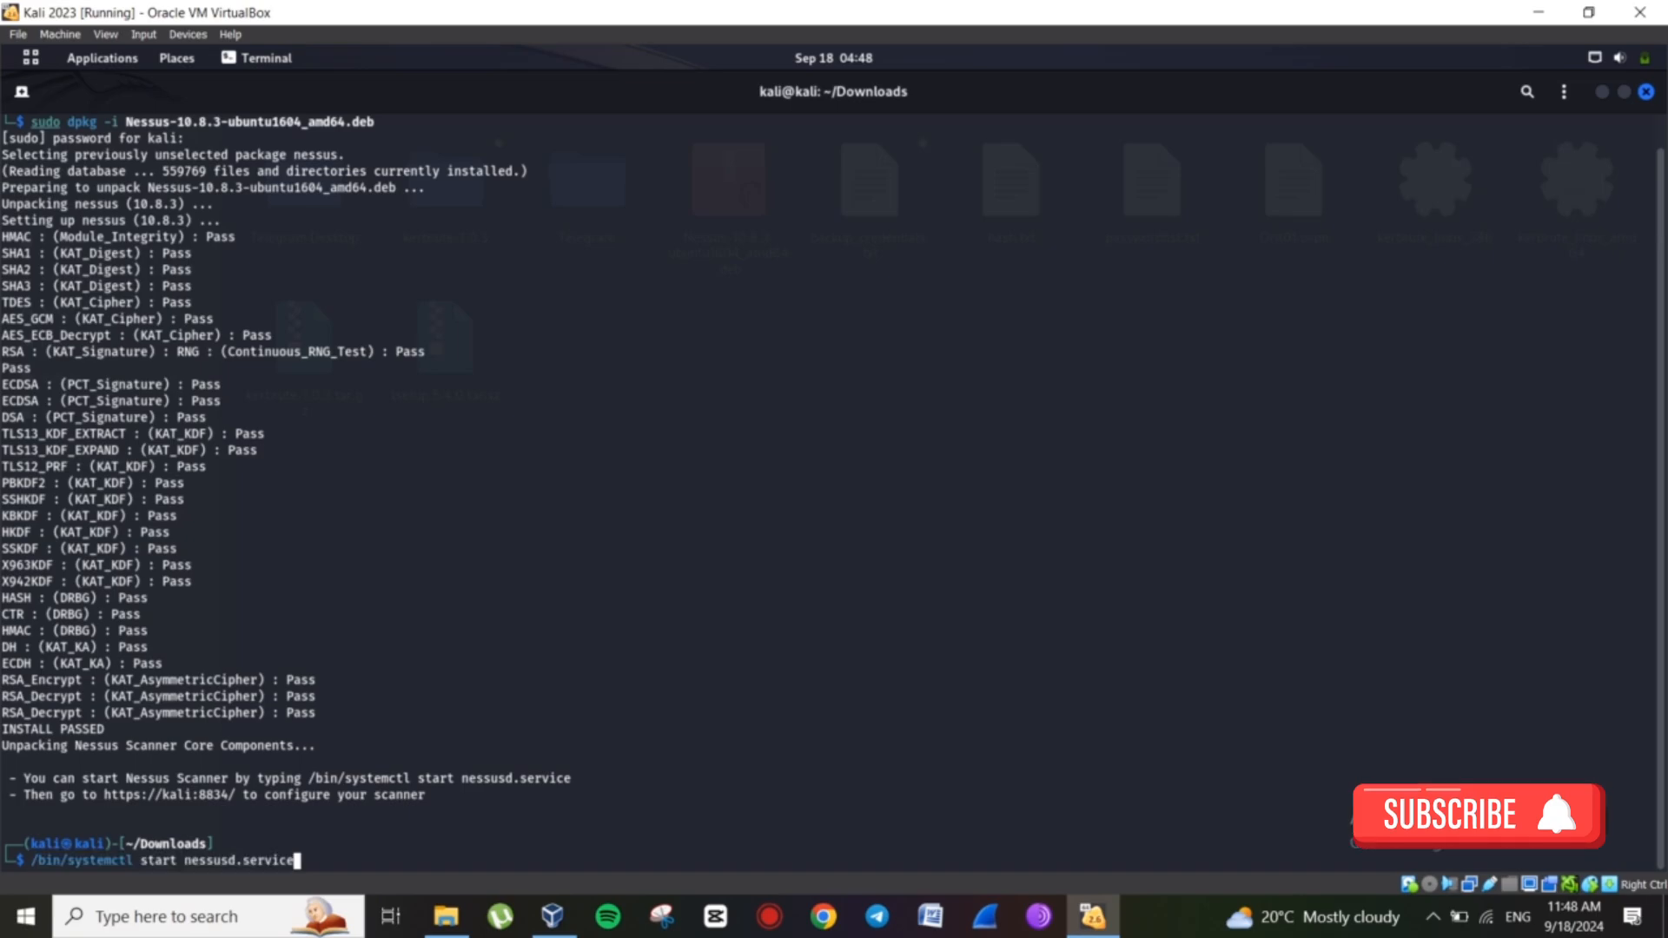
pyautogui.press('Return')
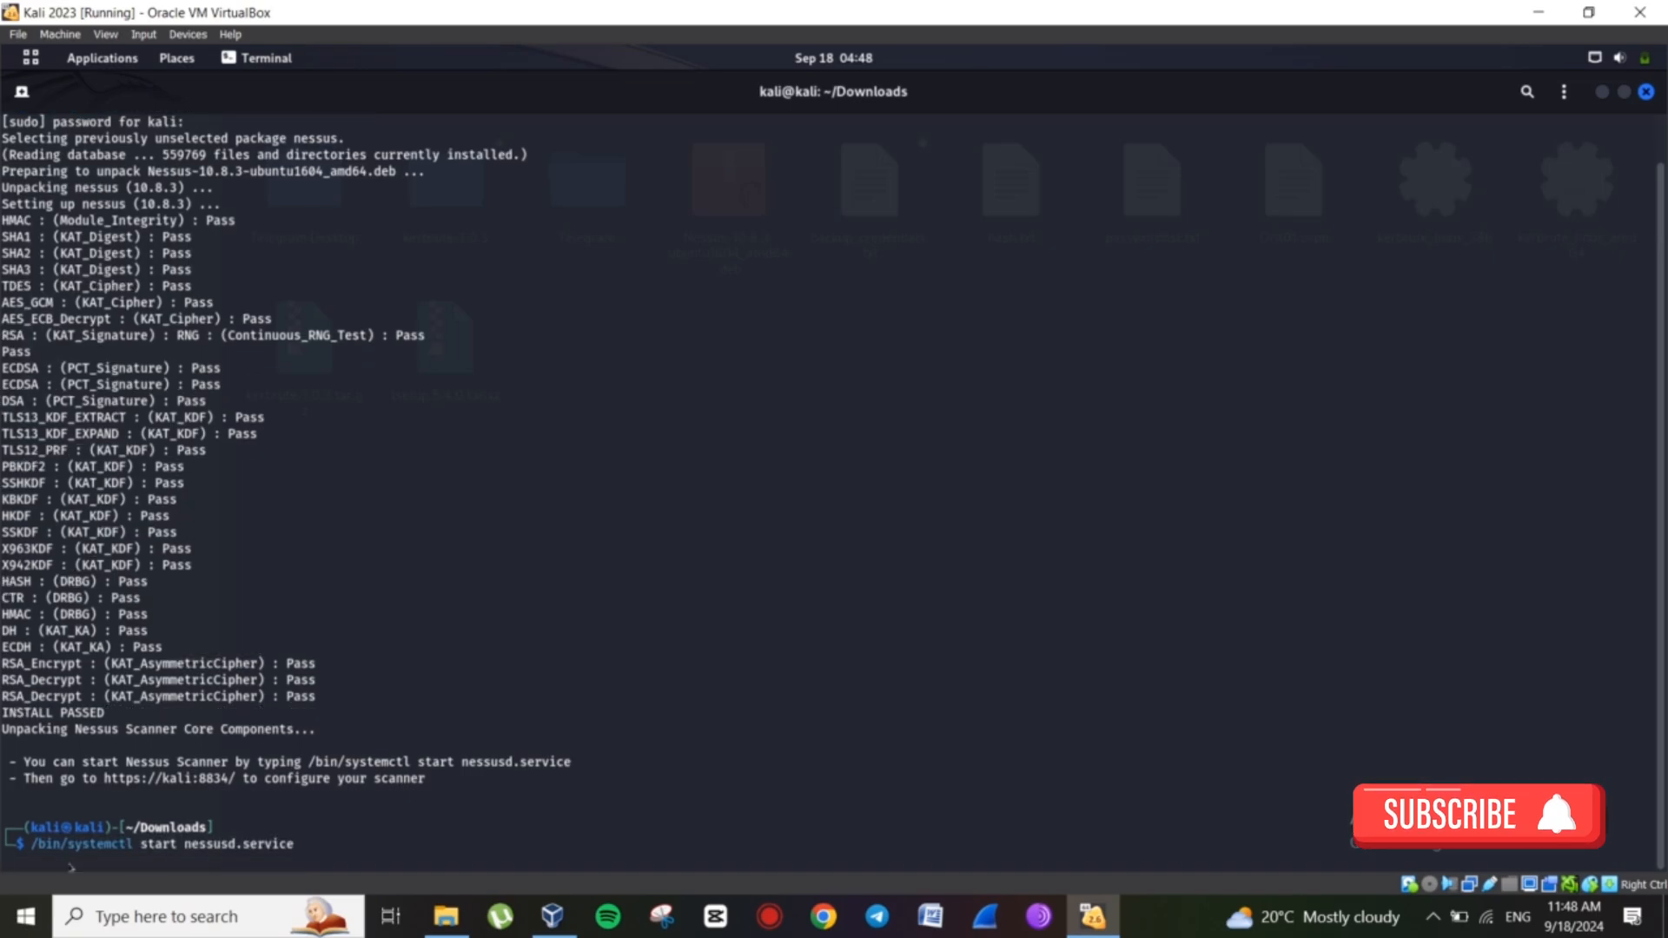
pyautogui.write('kali')
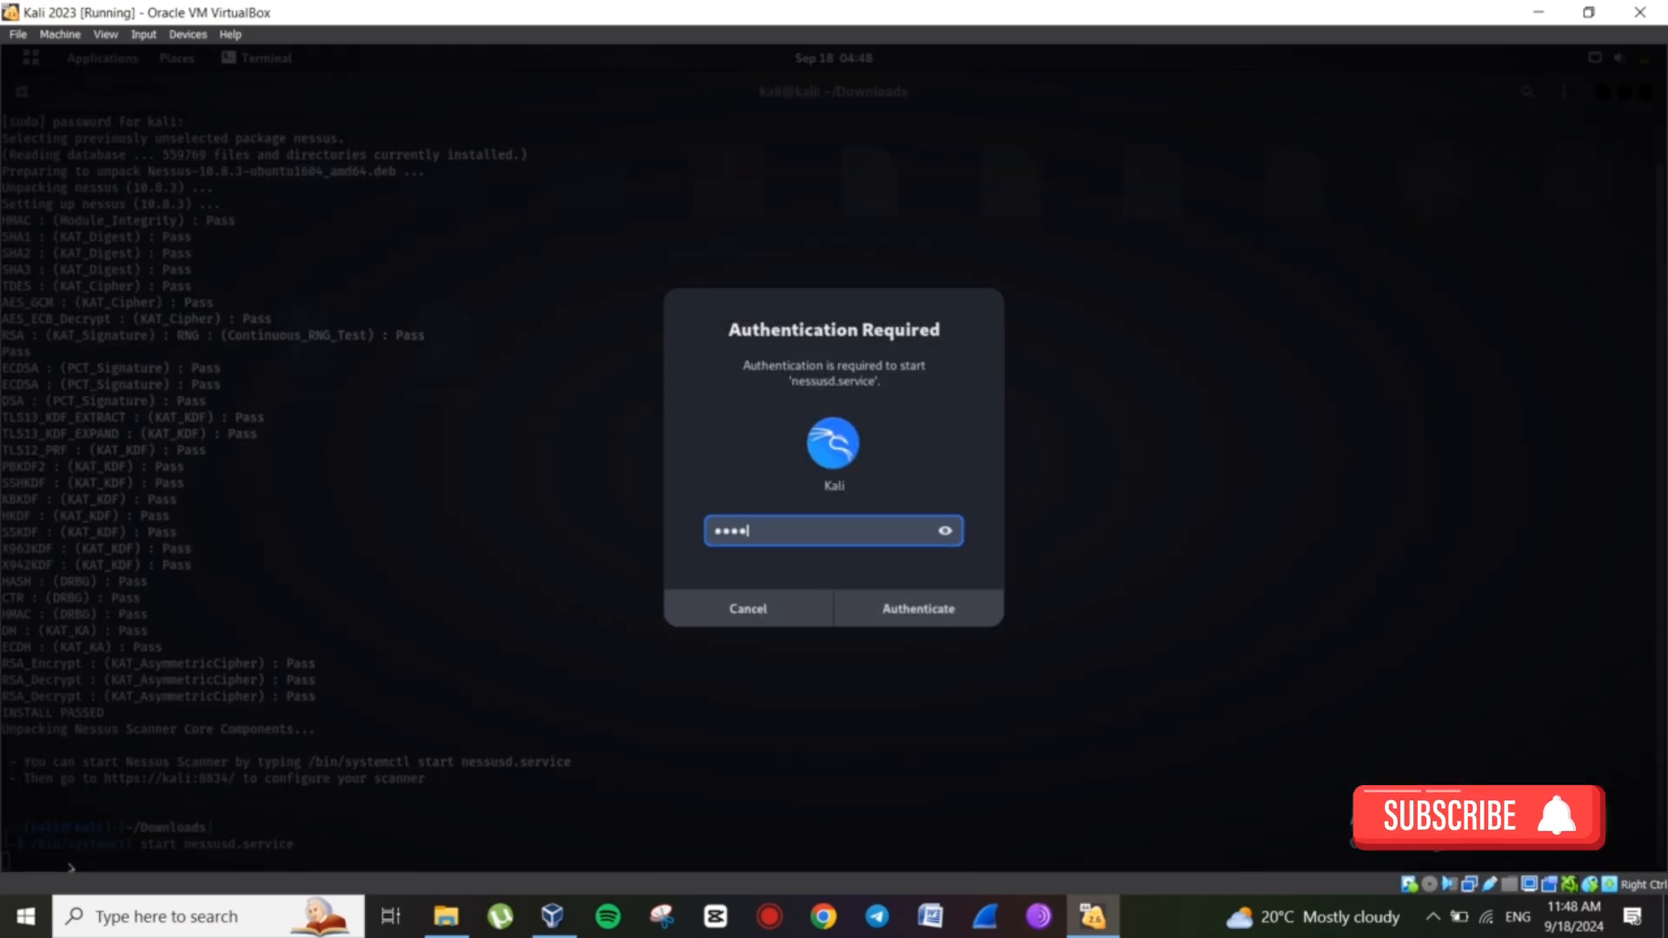
pyautogui.press('Return')
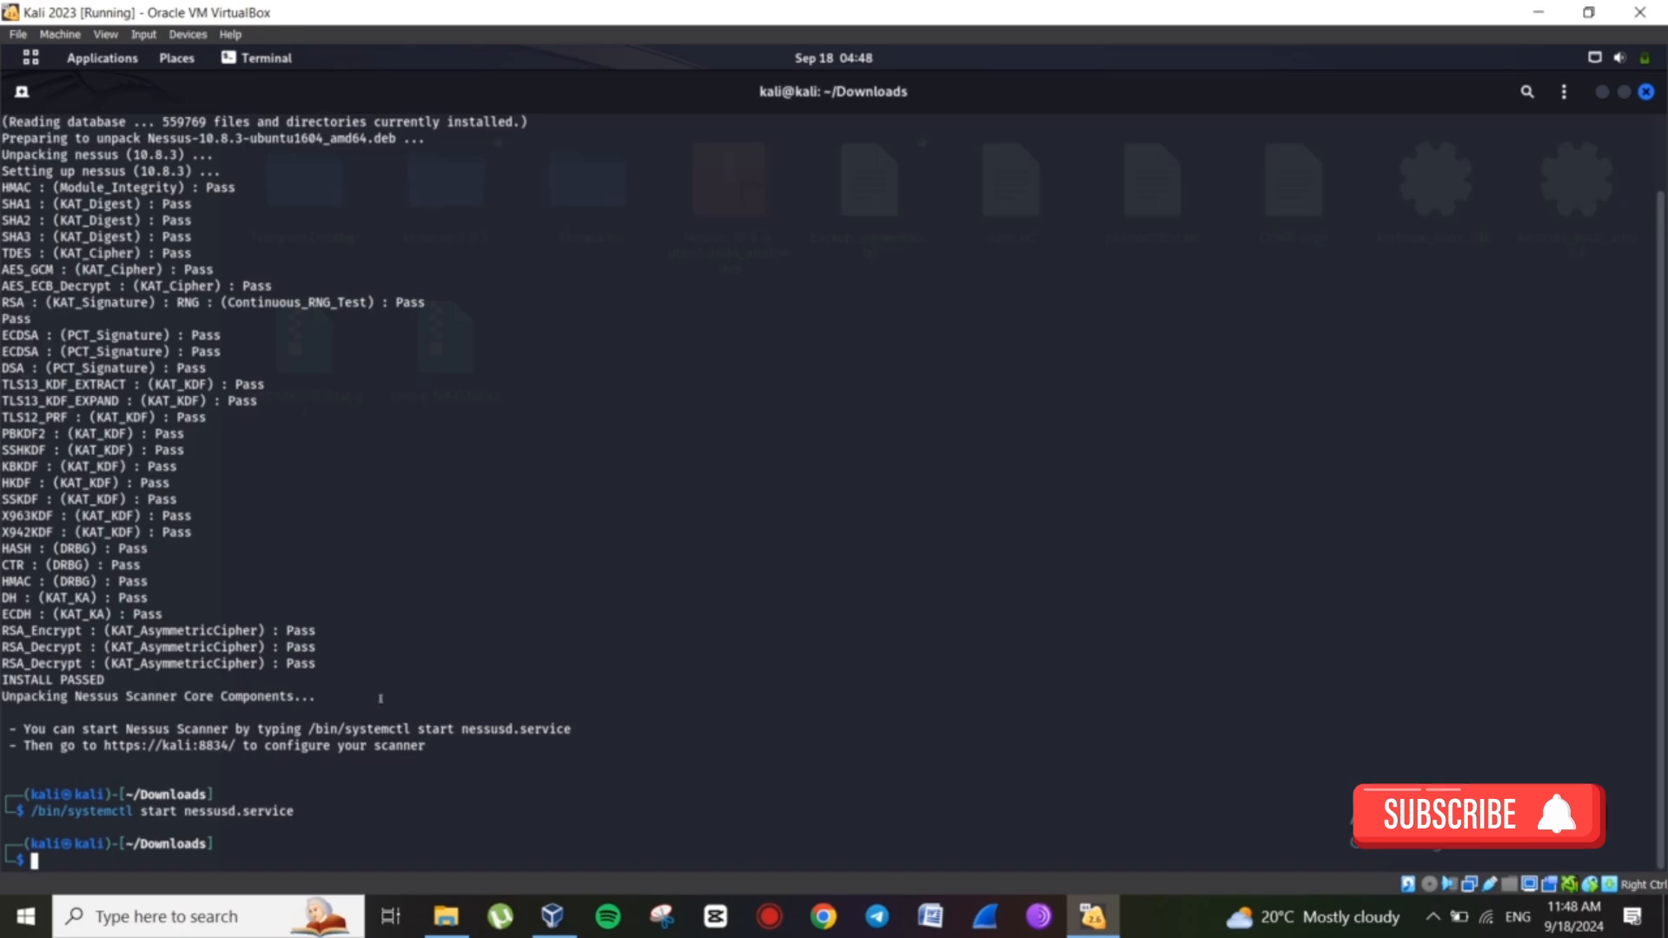
pyautogui.rightClick(197, 746)
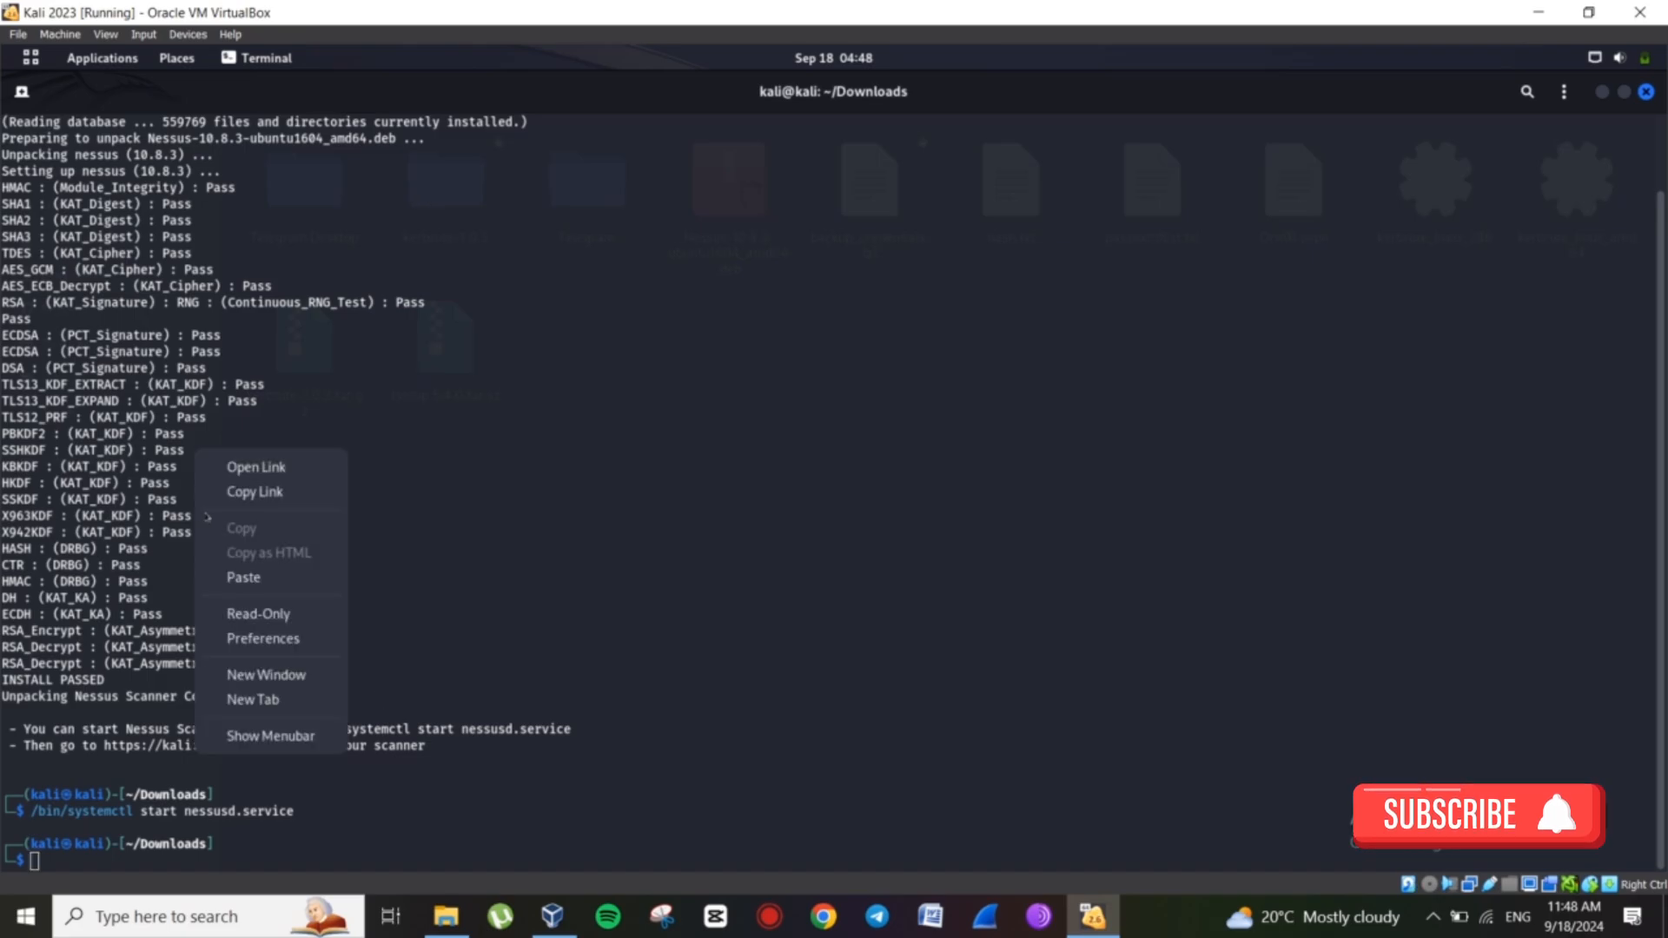
pyautogui.click(254, 492)
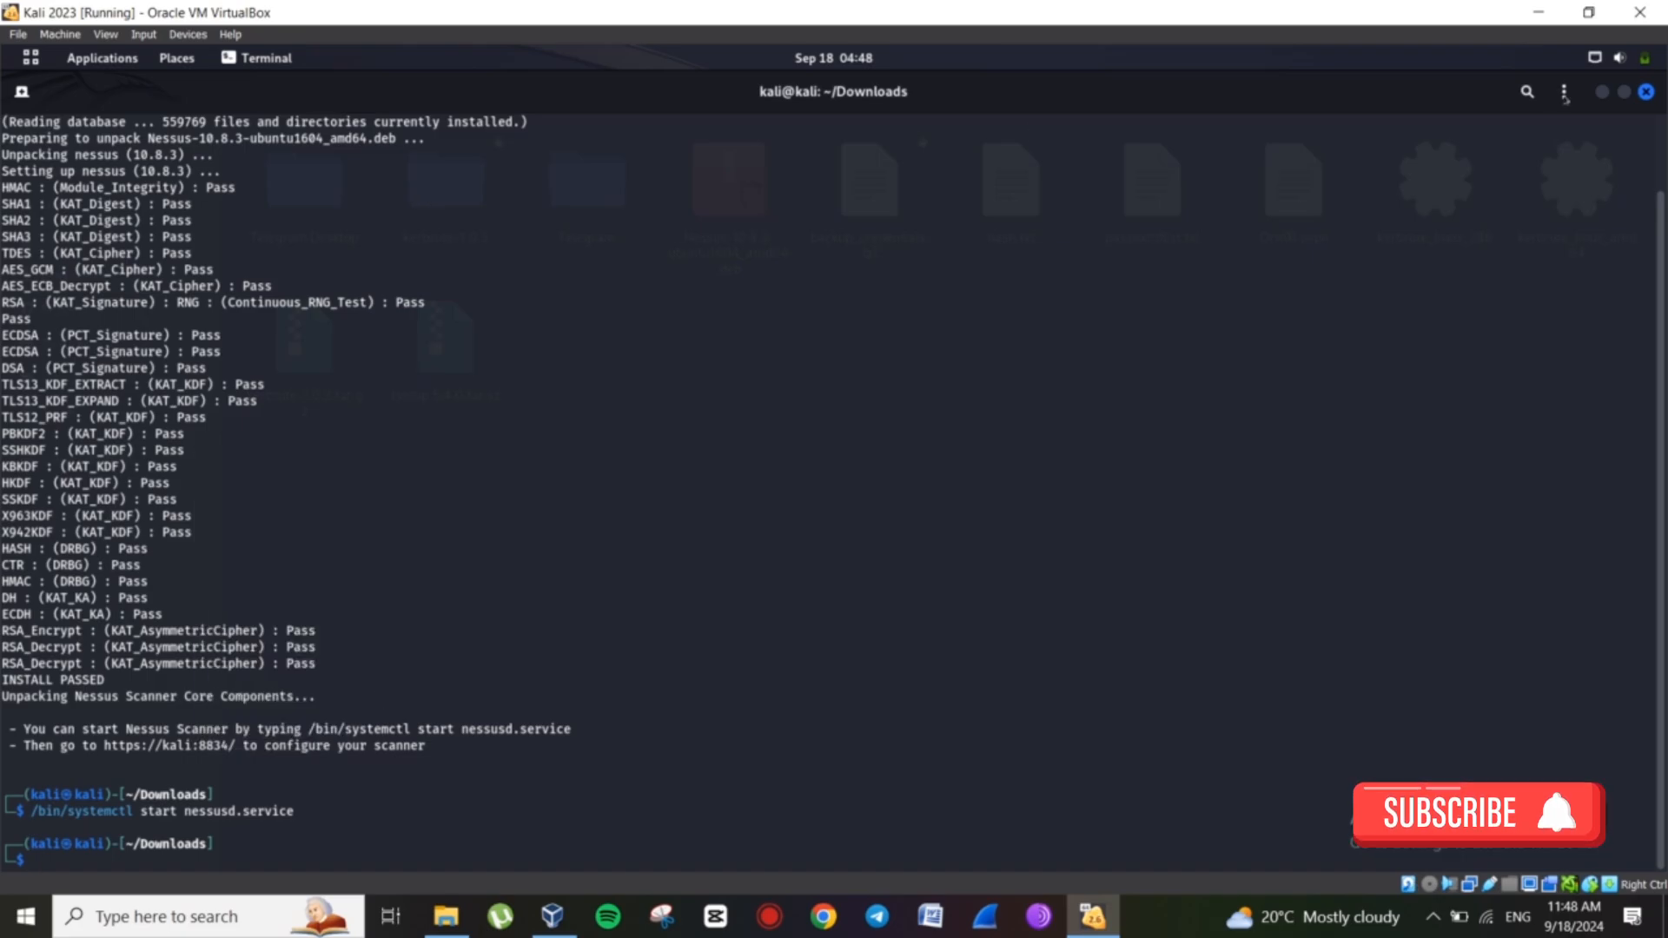
pyautogui.click(1603, 92)
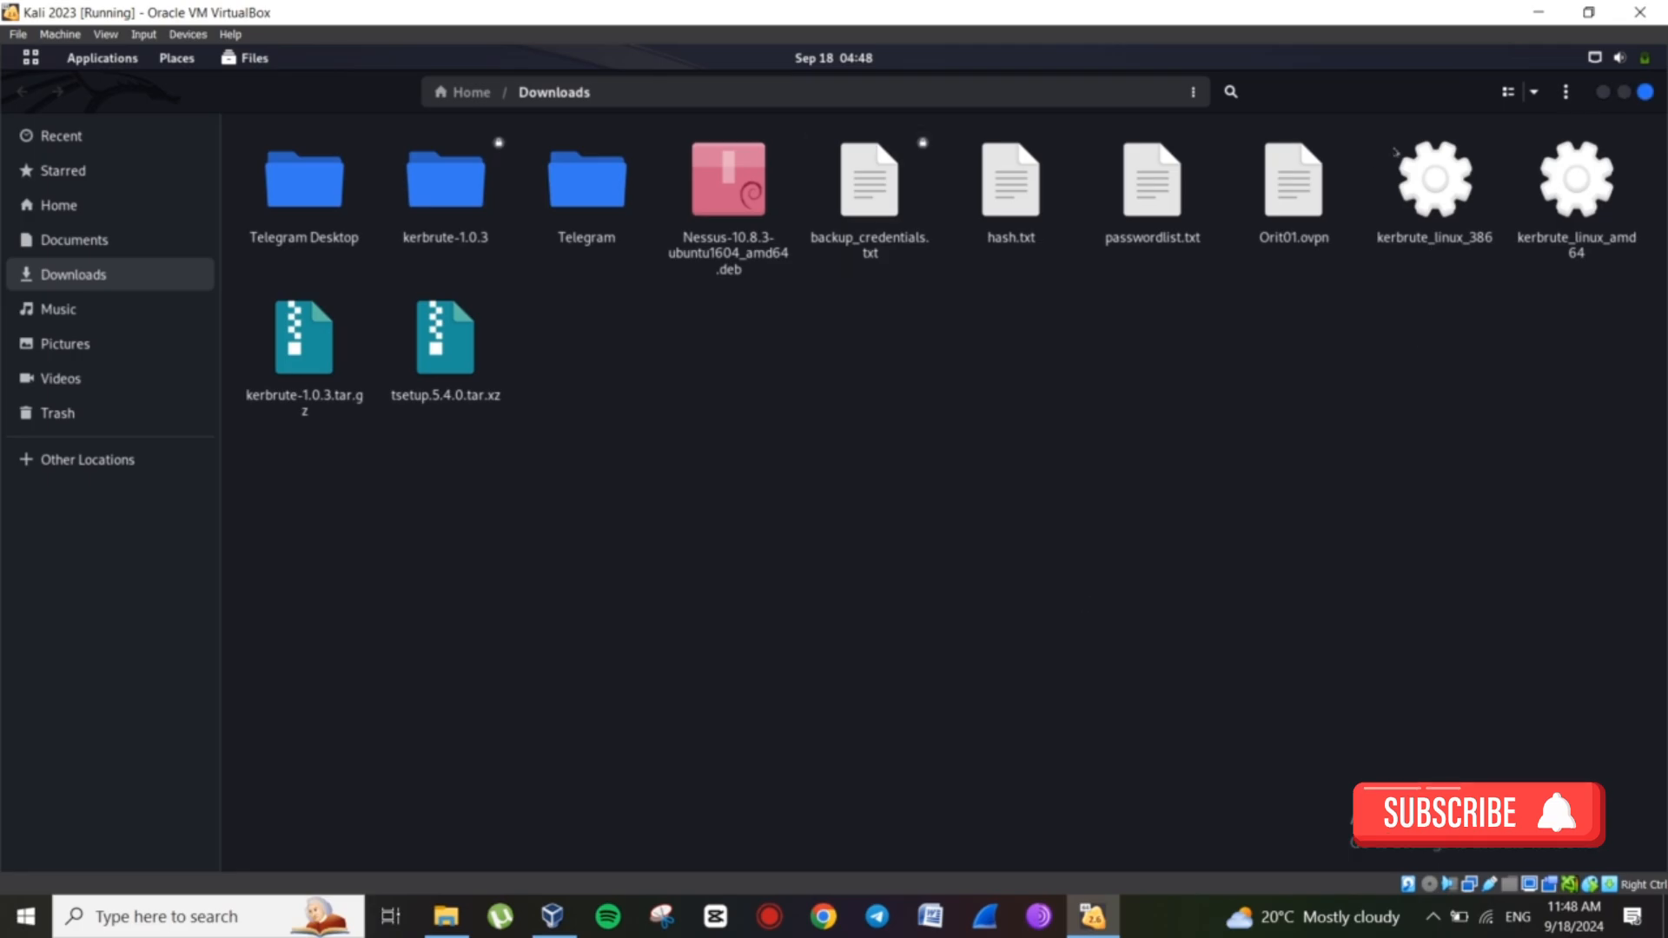
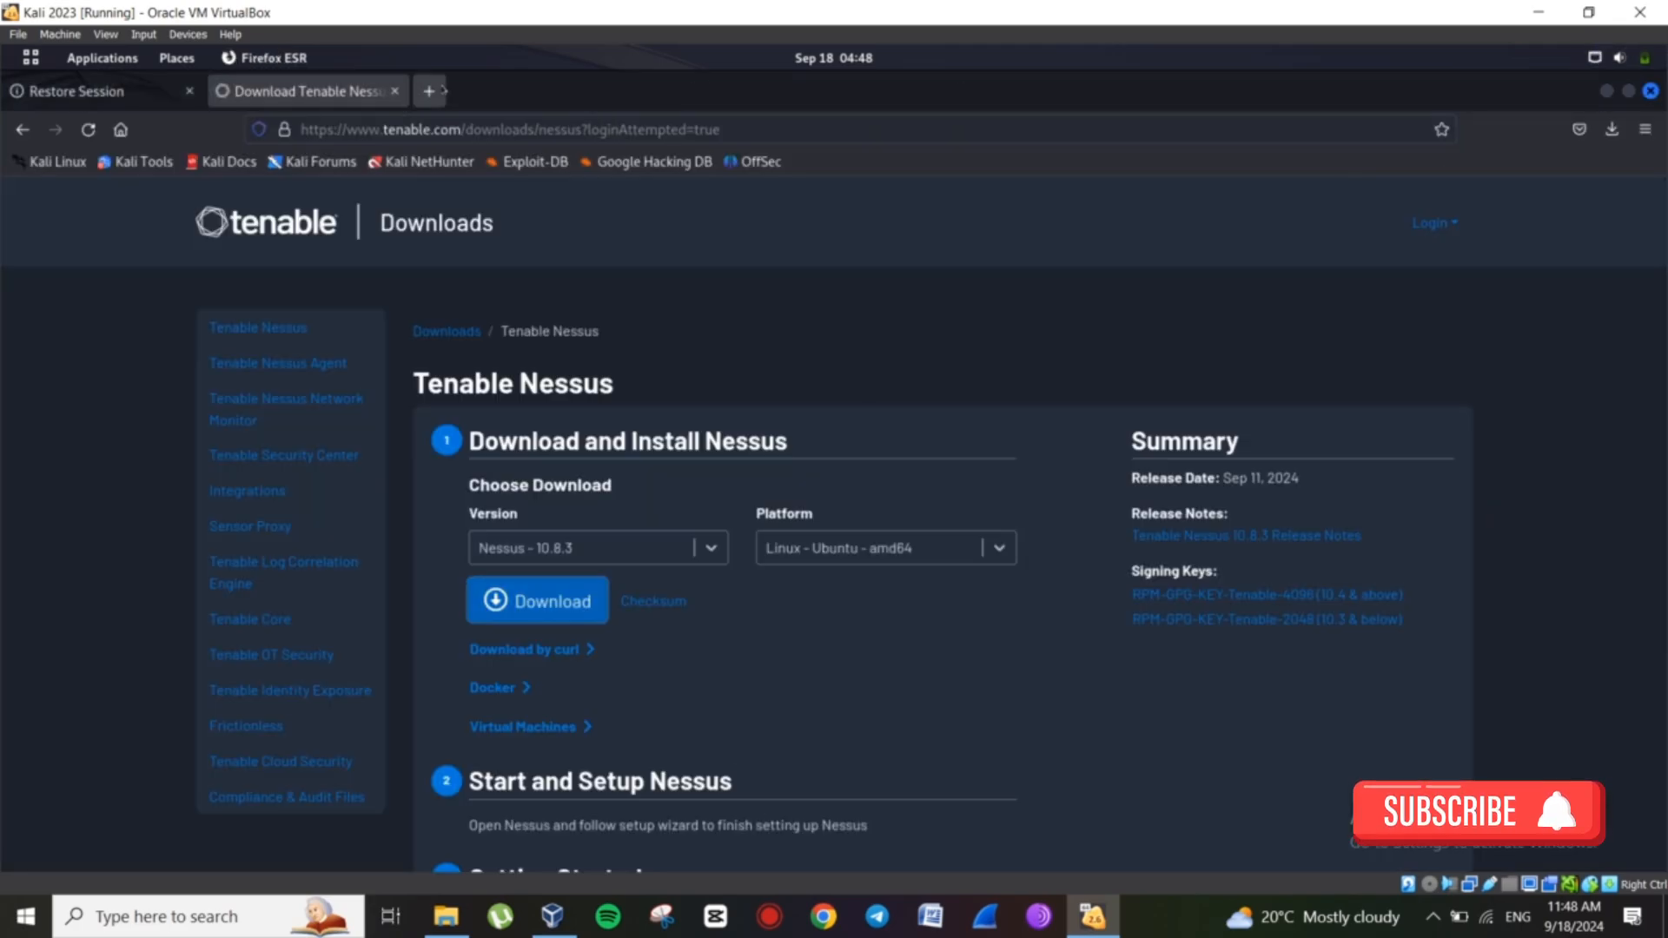
pyautogui.click(428, 91)
pyautogui.click(428, 132)
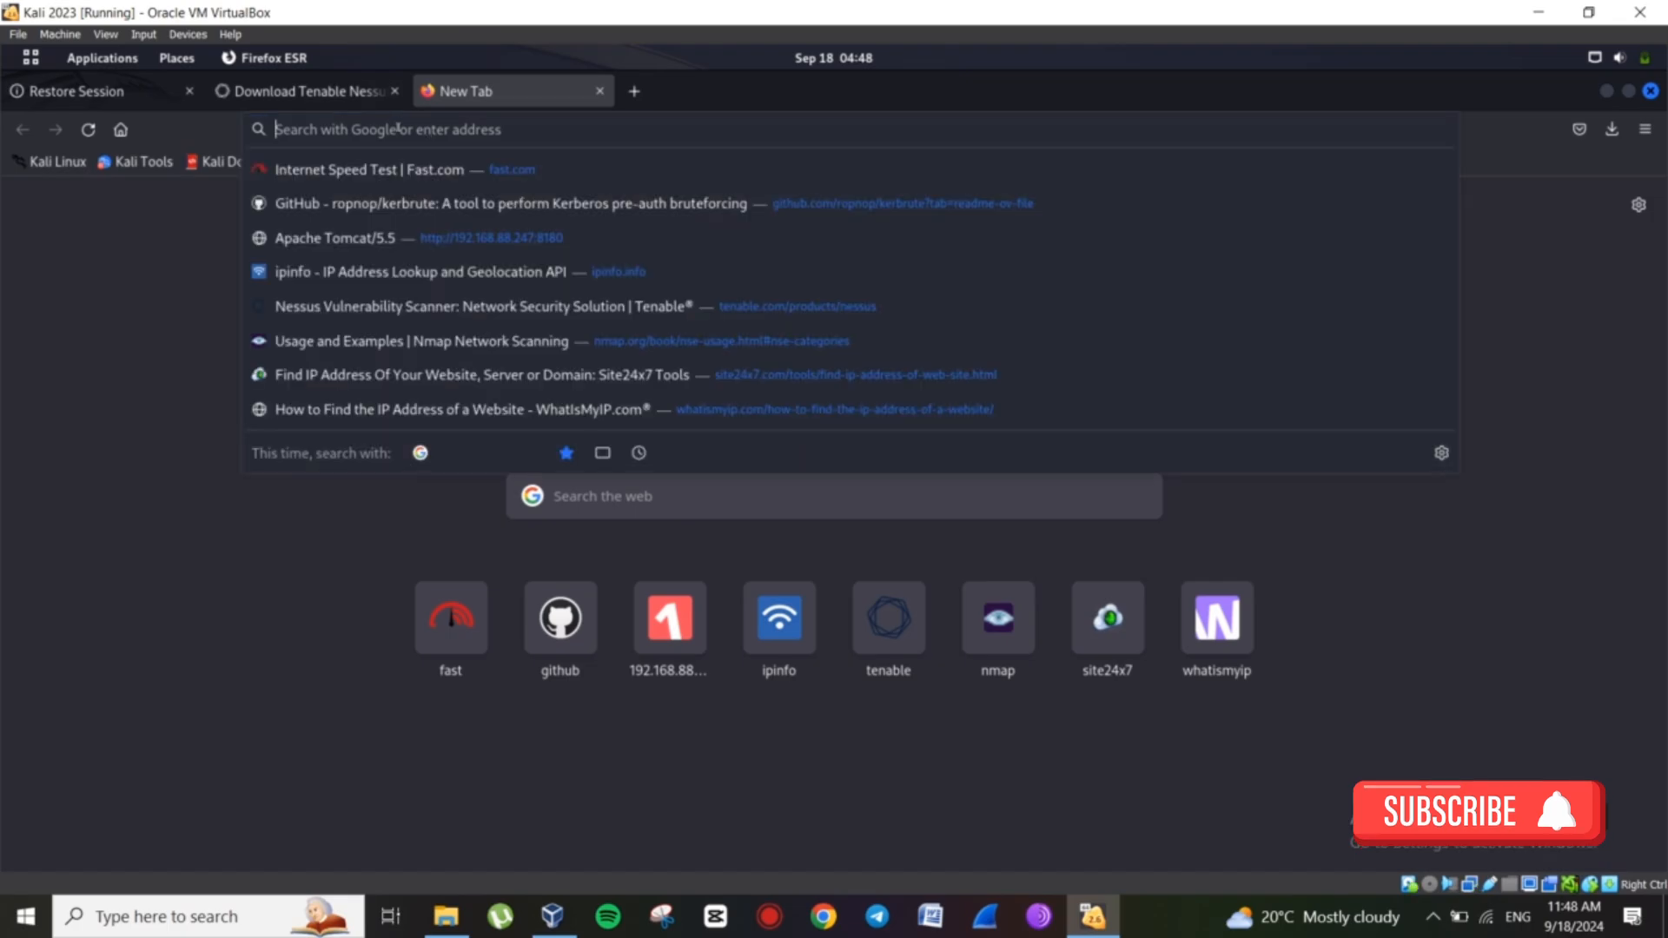
pyautogui.write('https://kali:8834/')
pyautogui.press('Return')
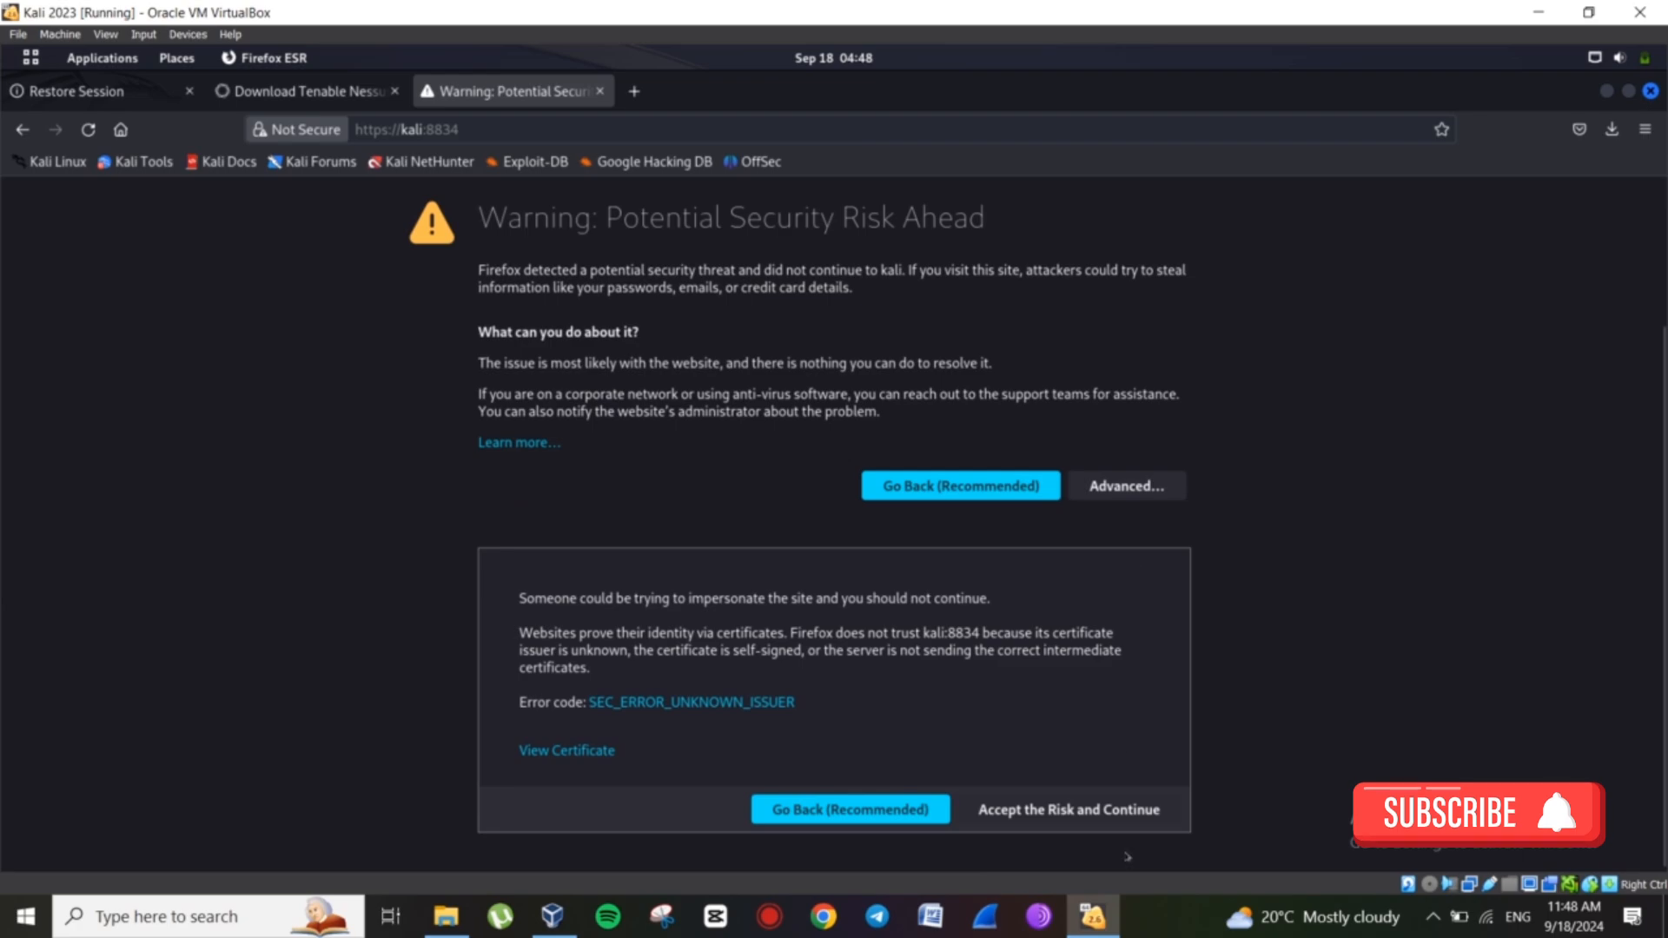
pyautogui.click(1085, 808)
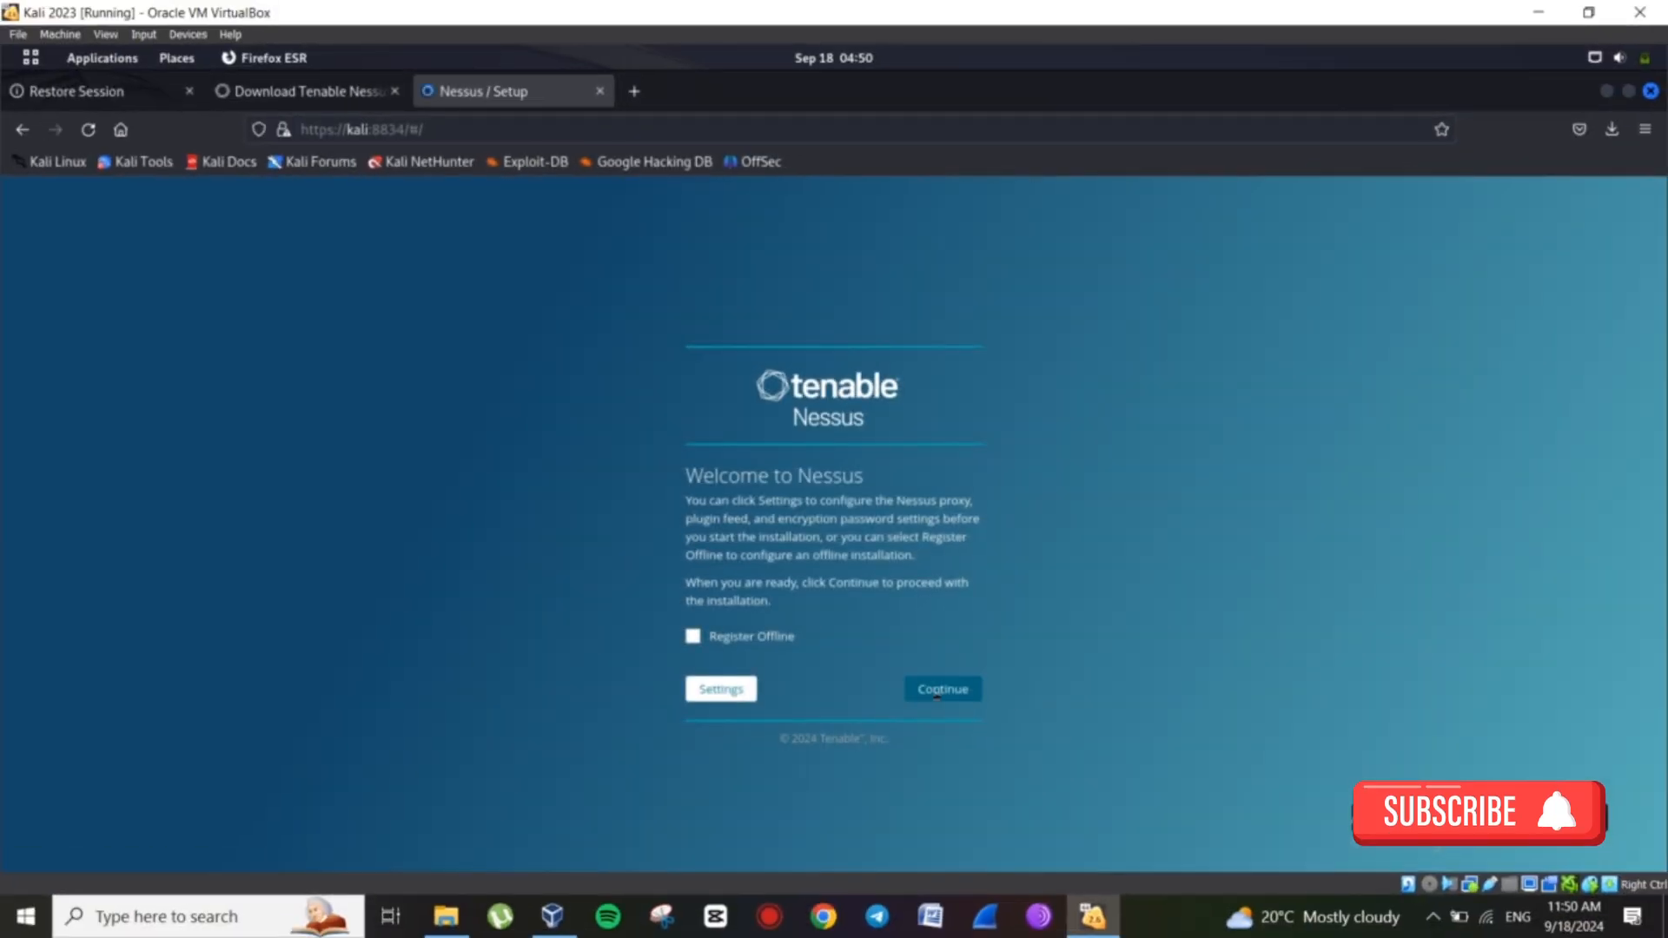
# Continue past the welcome page and choose Register for Nessus Essentials.
pyautogui.click(943, 695)
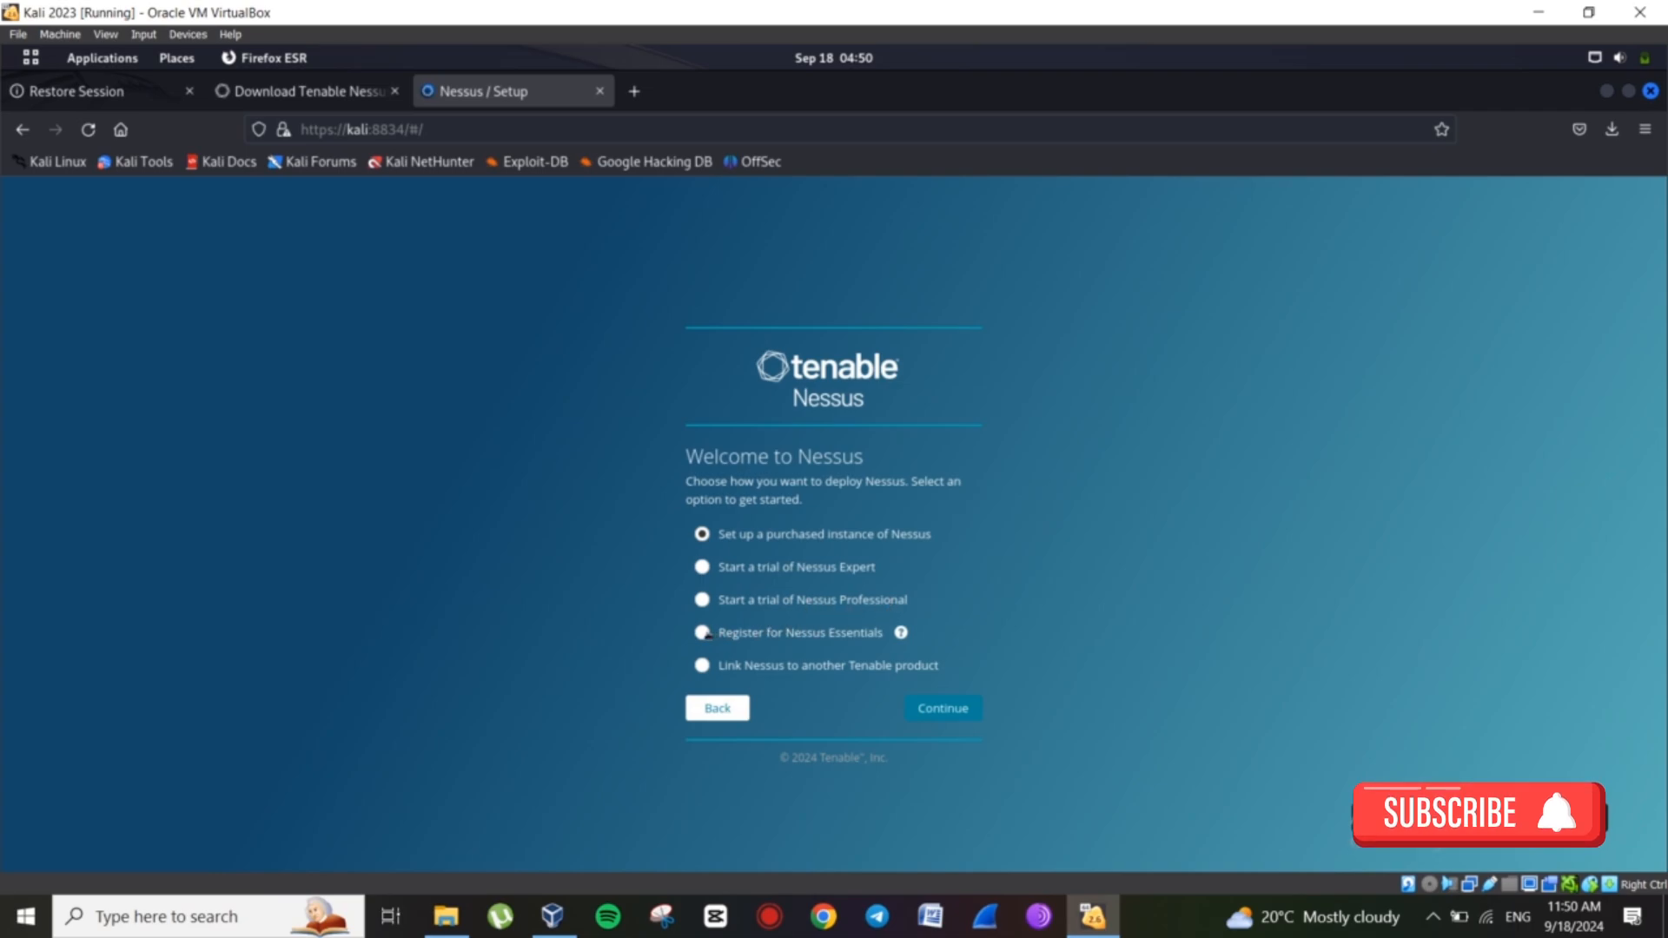
pyautogui.click(704, 633)
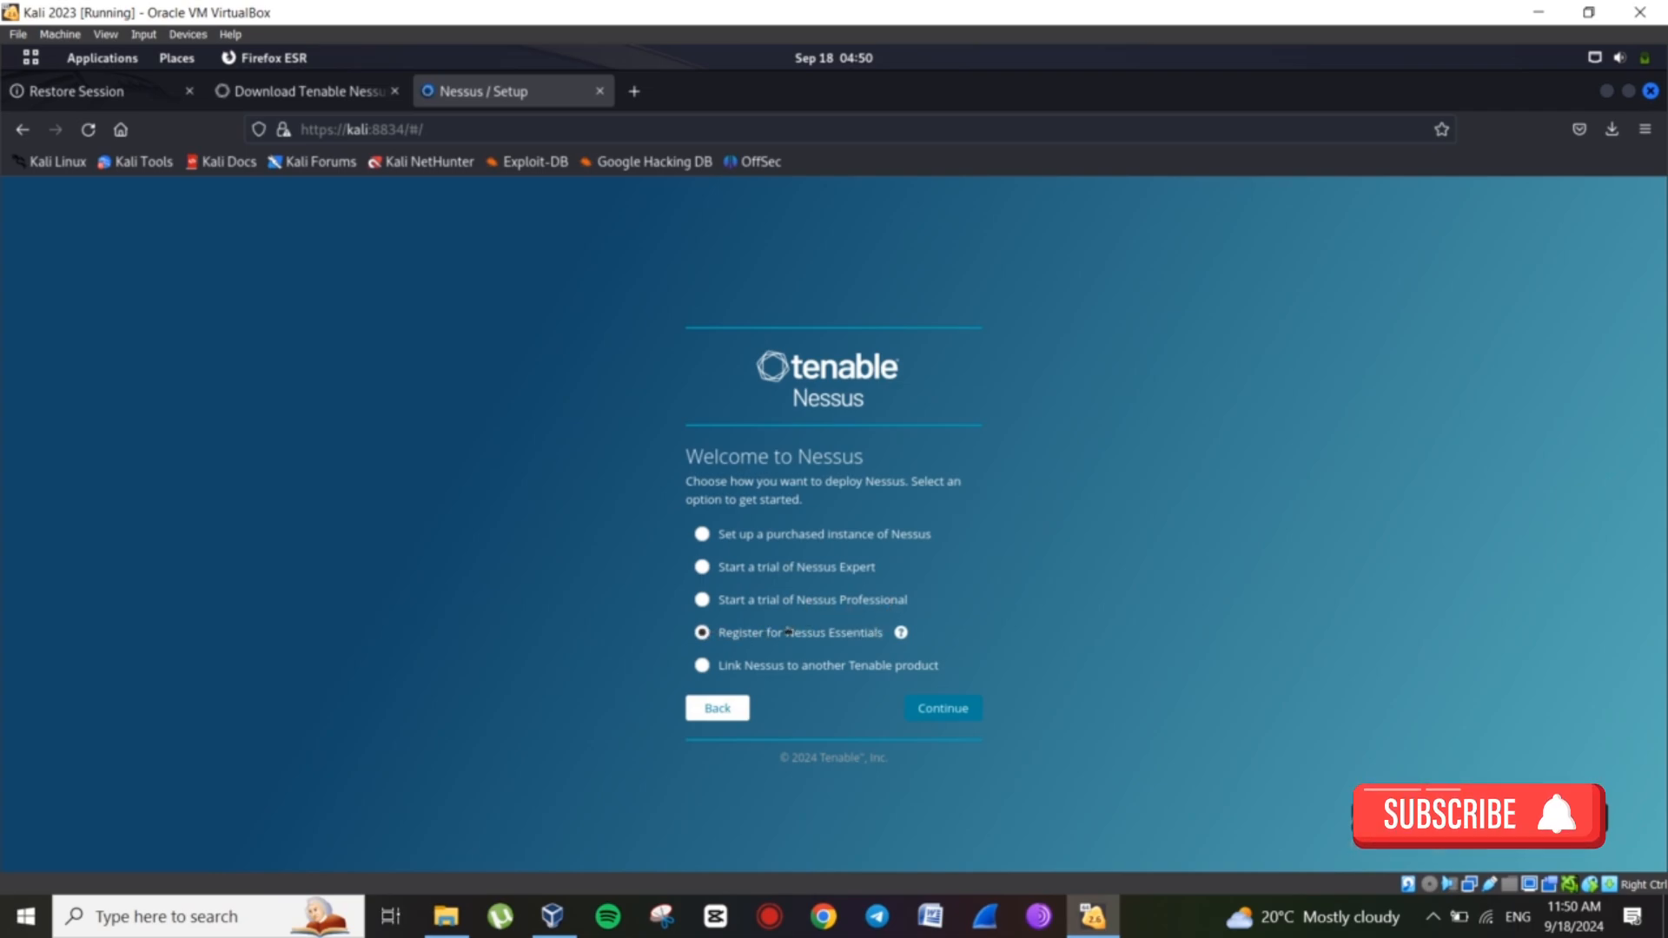
pyautogui.click(943, 709)
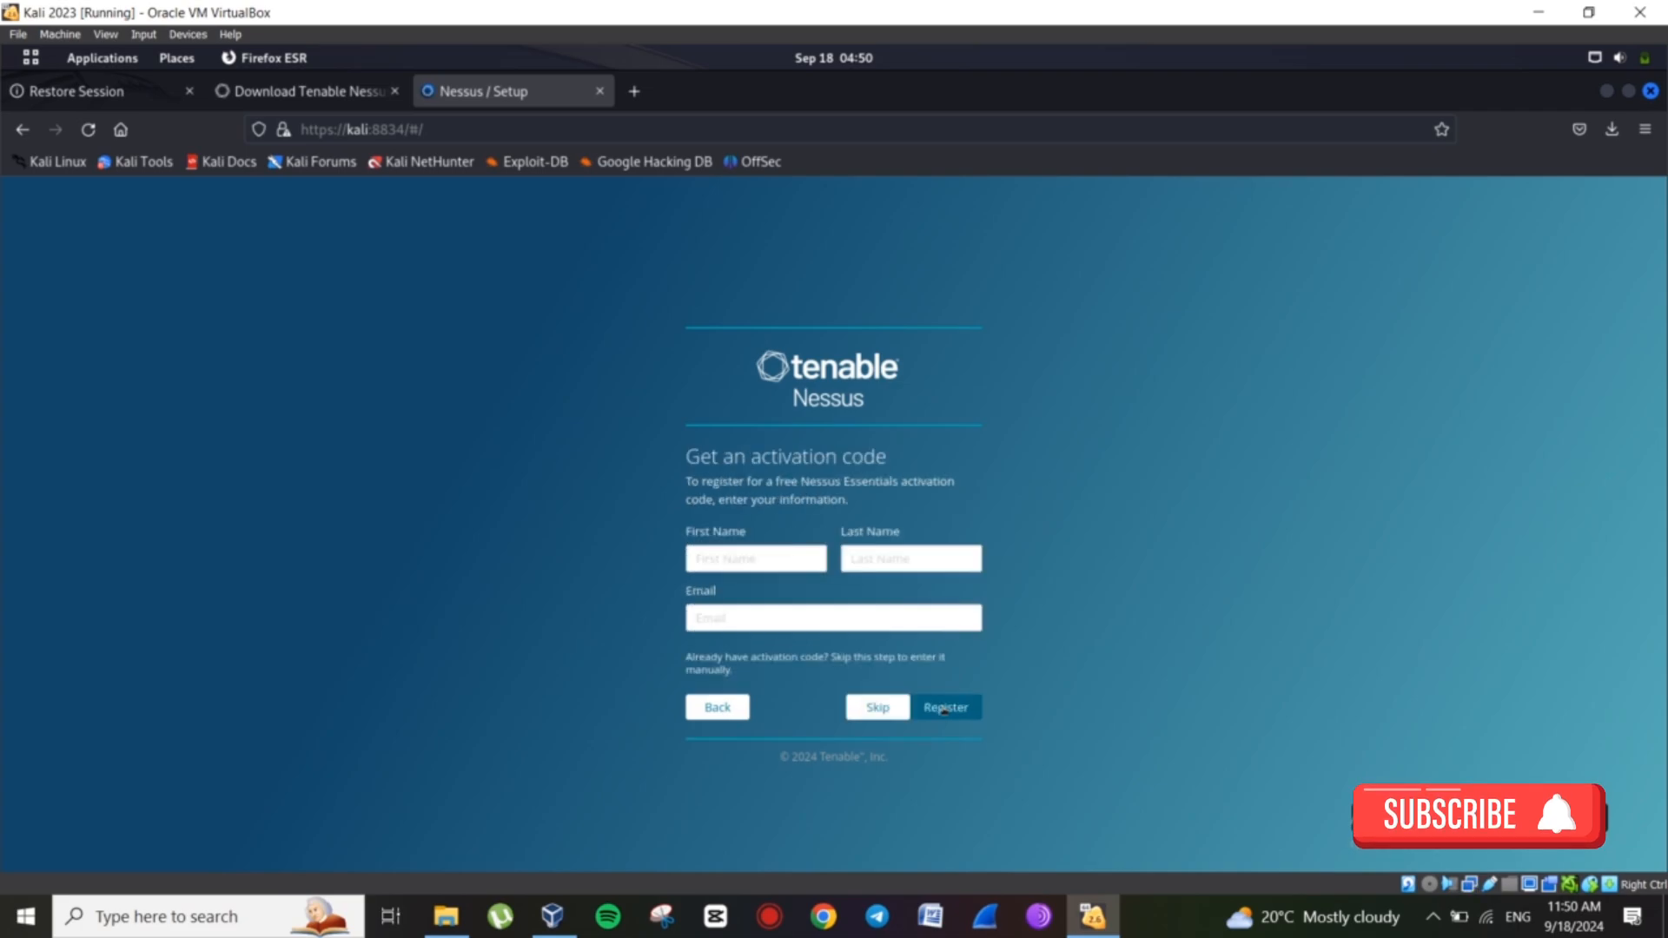
# Fill the registration form with the user's first name, last name and e-mail.
pyautogui.click(726, 557)
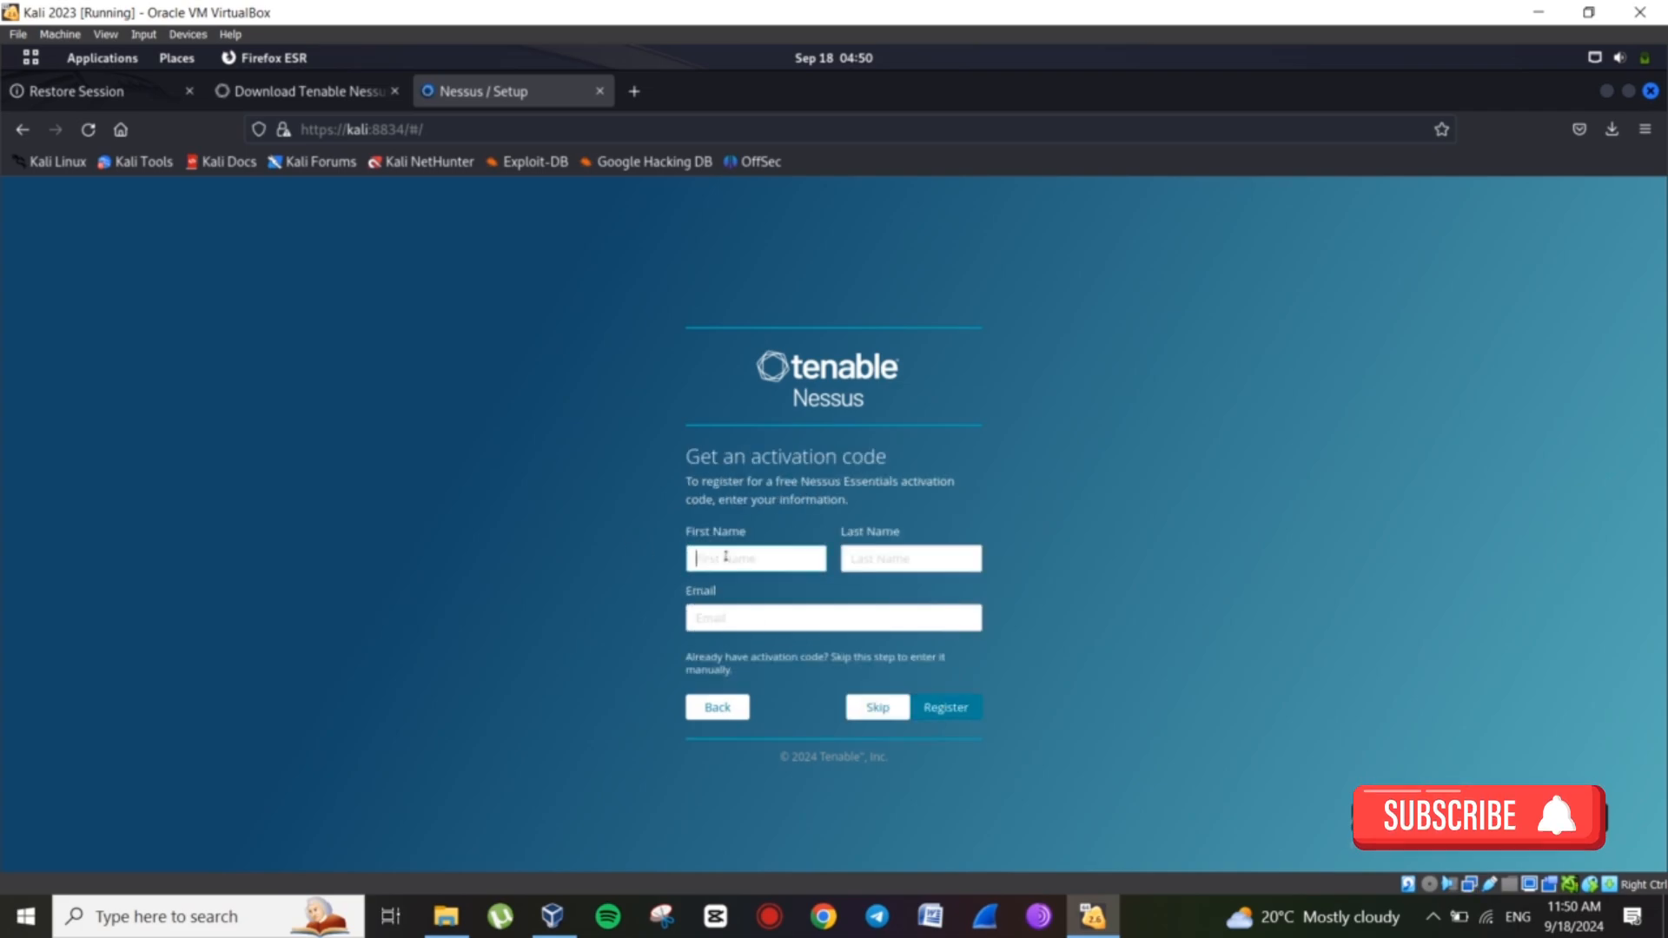
pyautogui.click(879, 555)
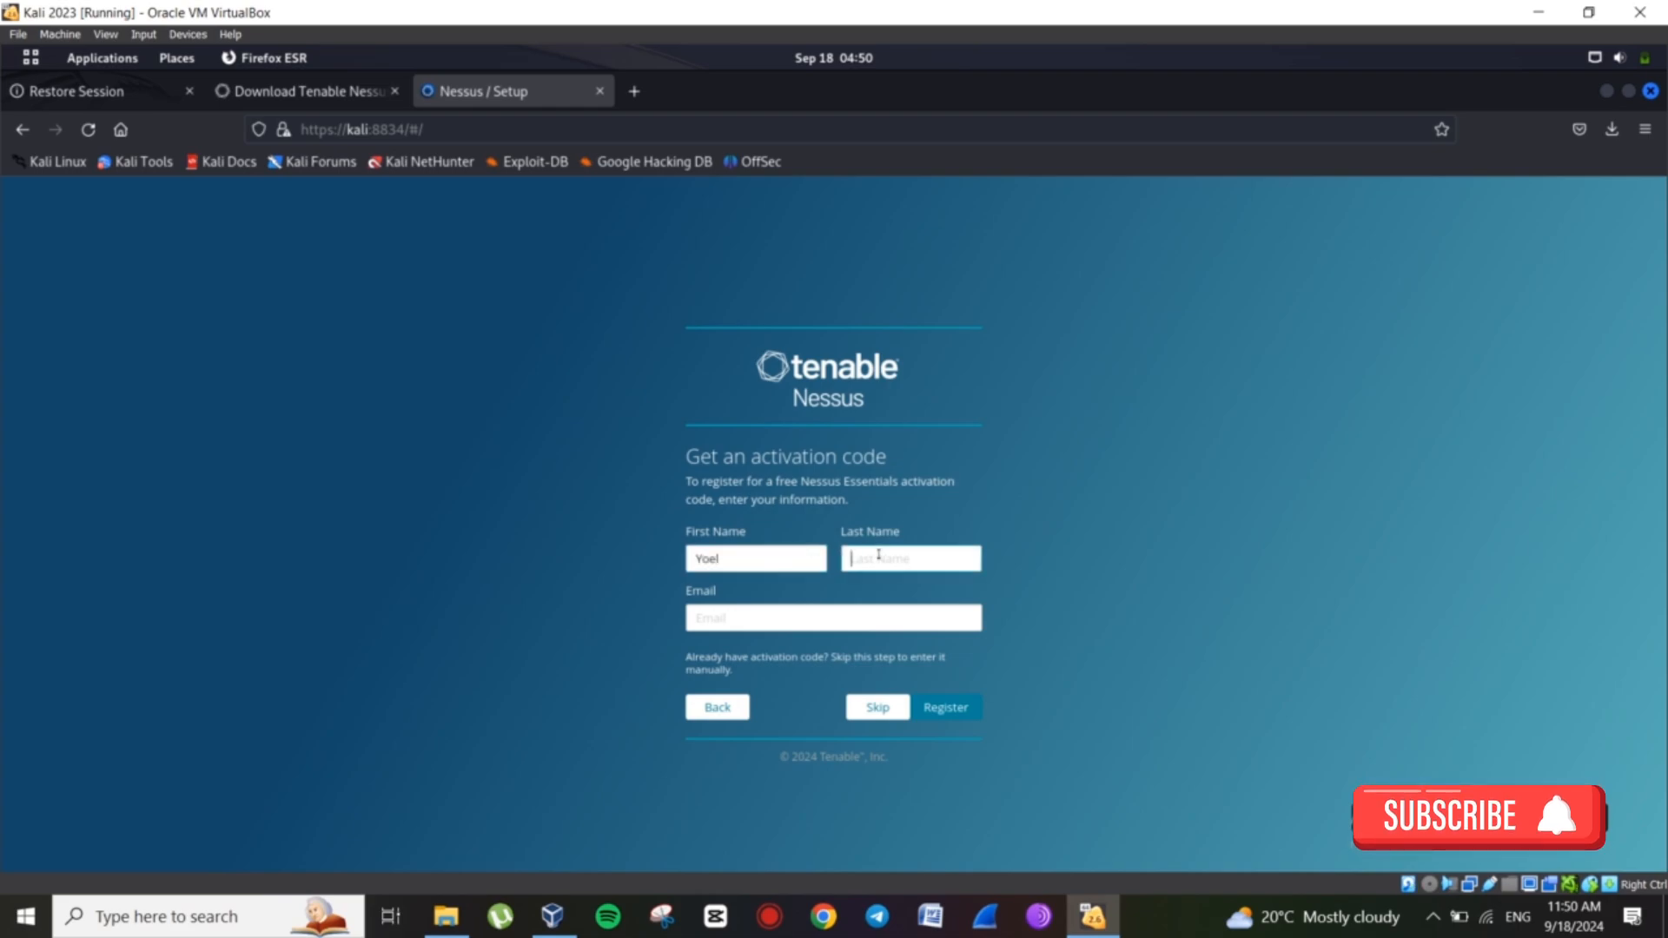
pyautogui.click(742, 616)
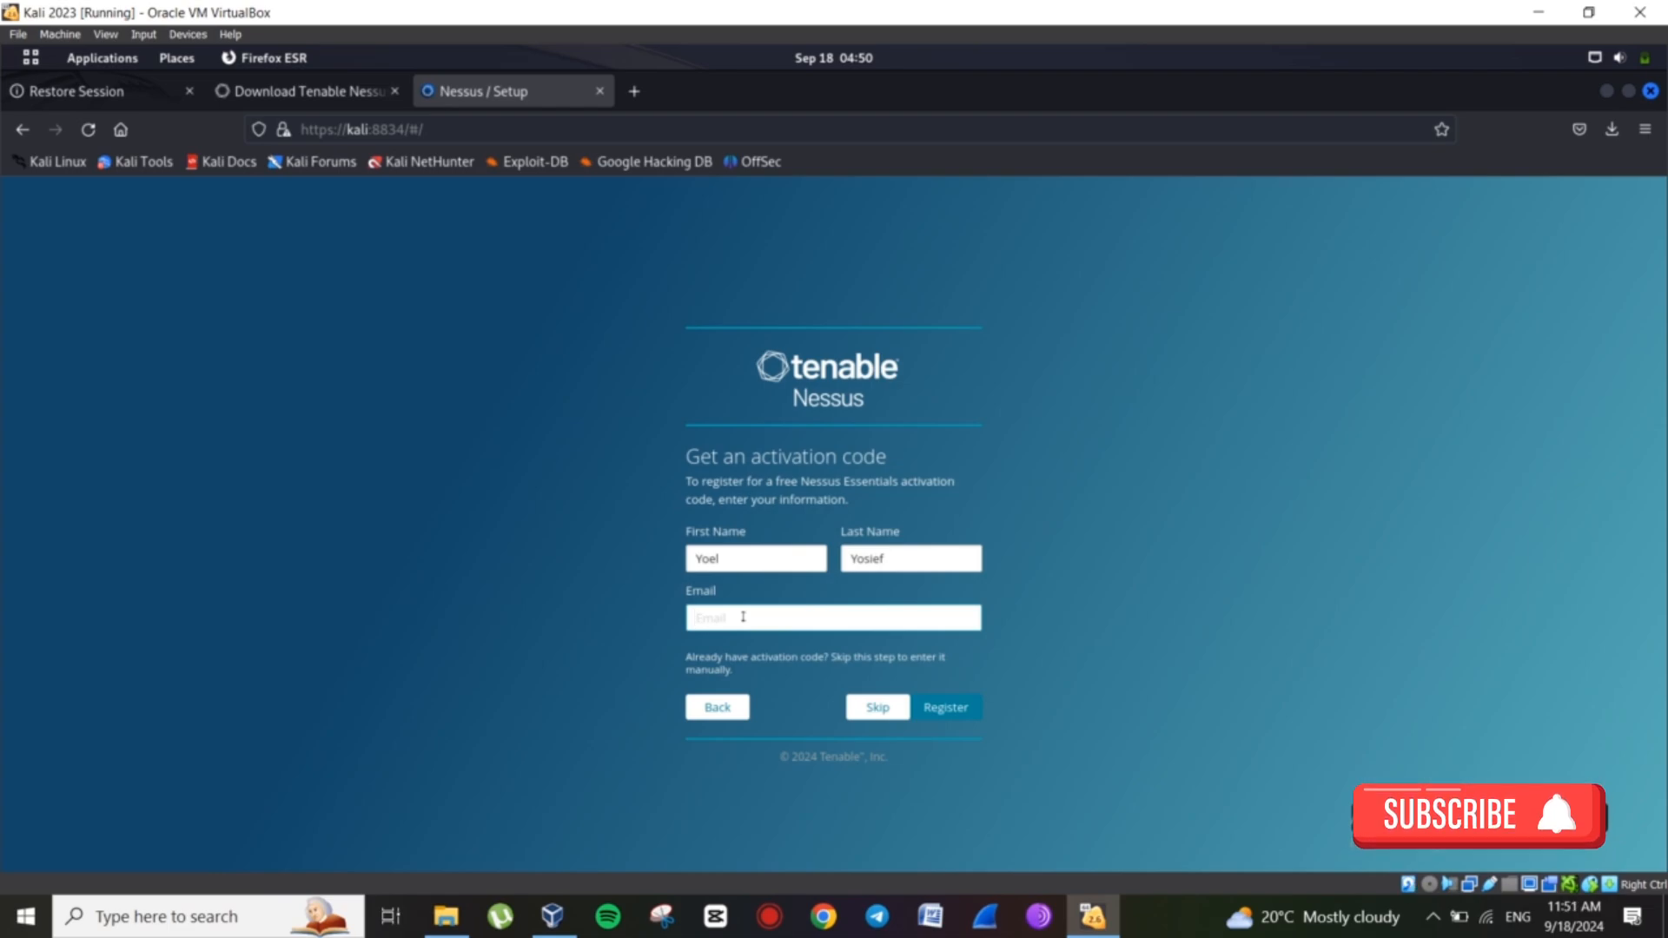
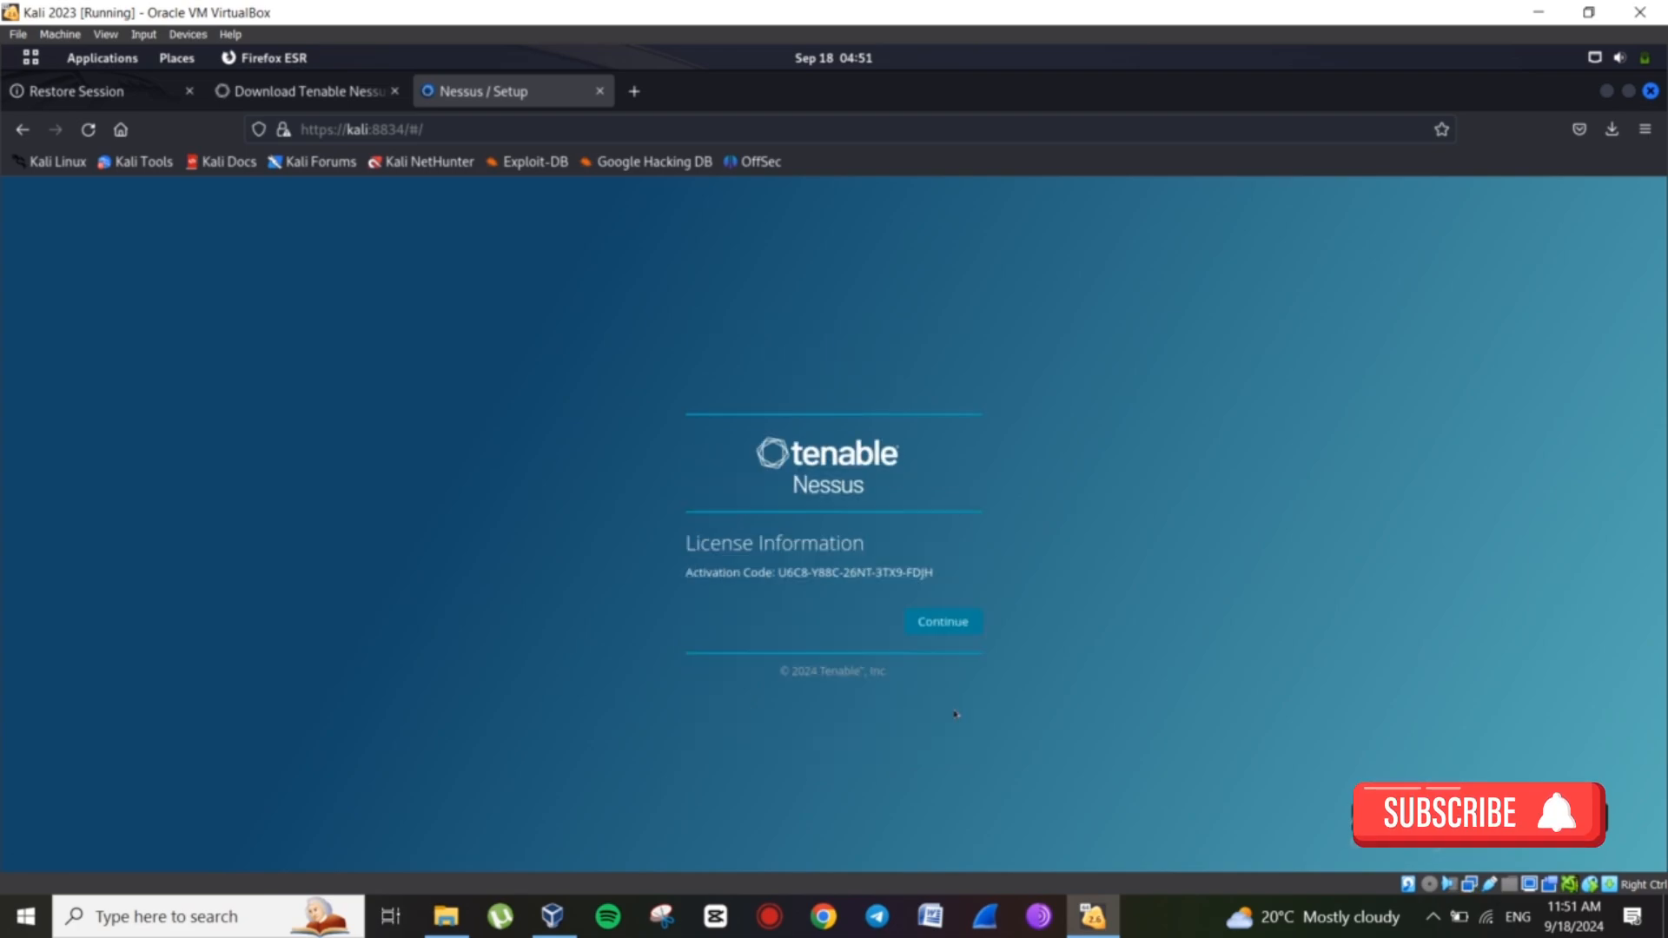
# Copy the issued activation code and continue to account creation.
pyautogui.moveTo(777, 573); pyautogui.dragTo(934, 573)
pyautogui.rightClick(934, 573)
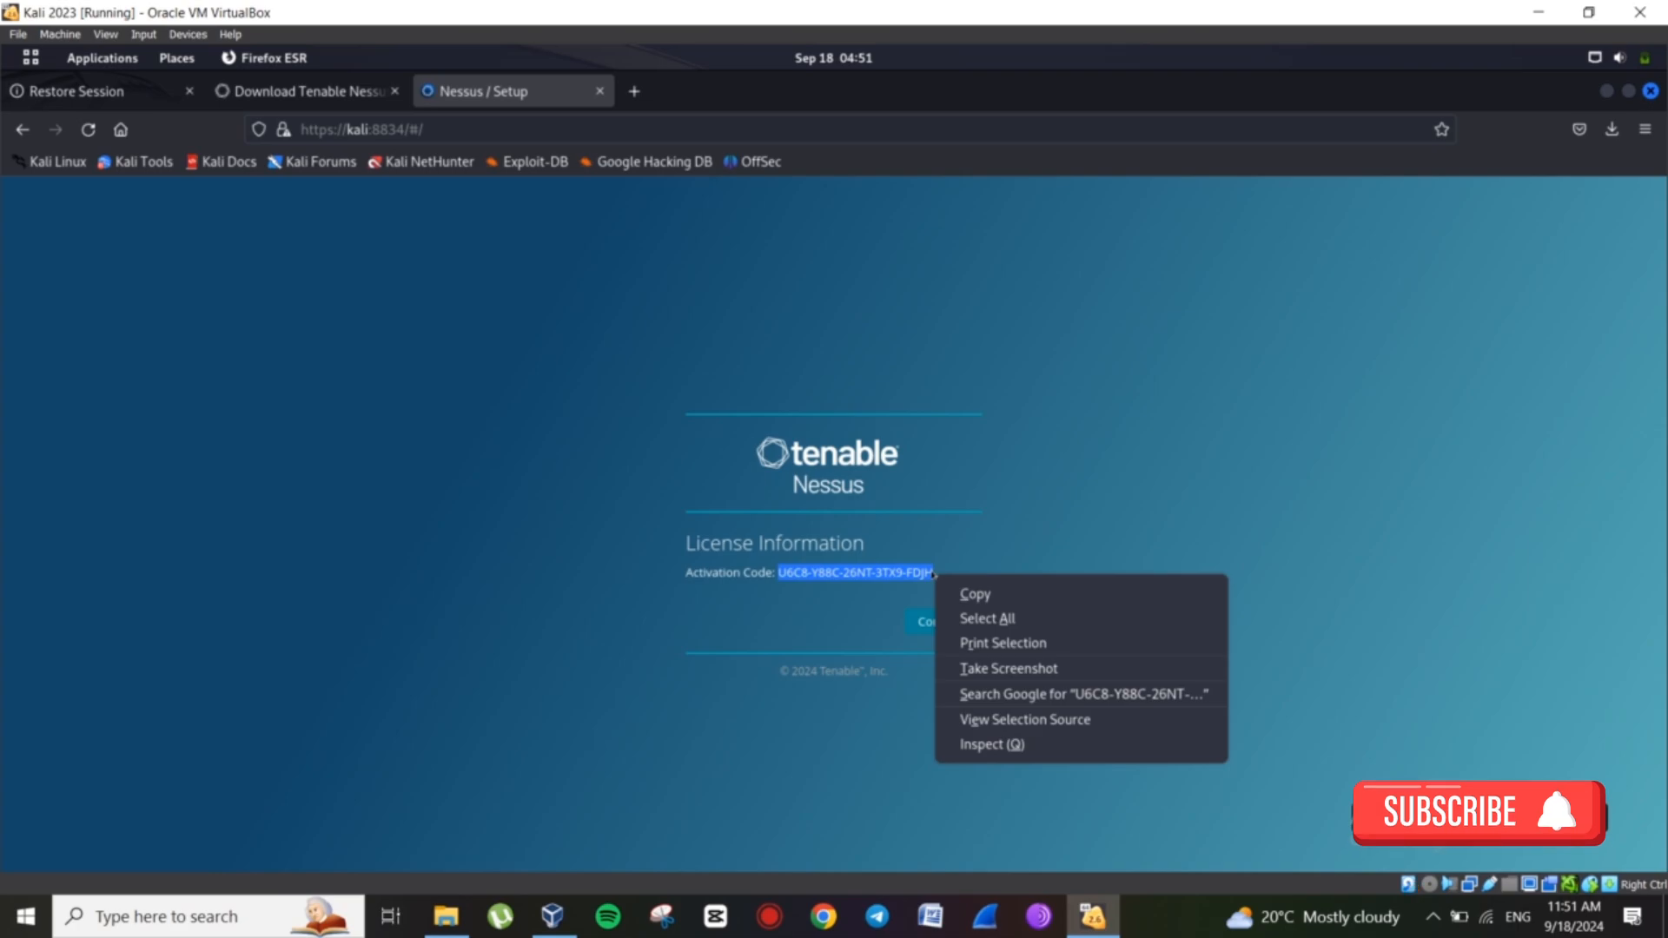
pyautogui.click(975, 595)
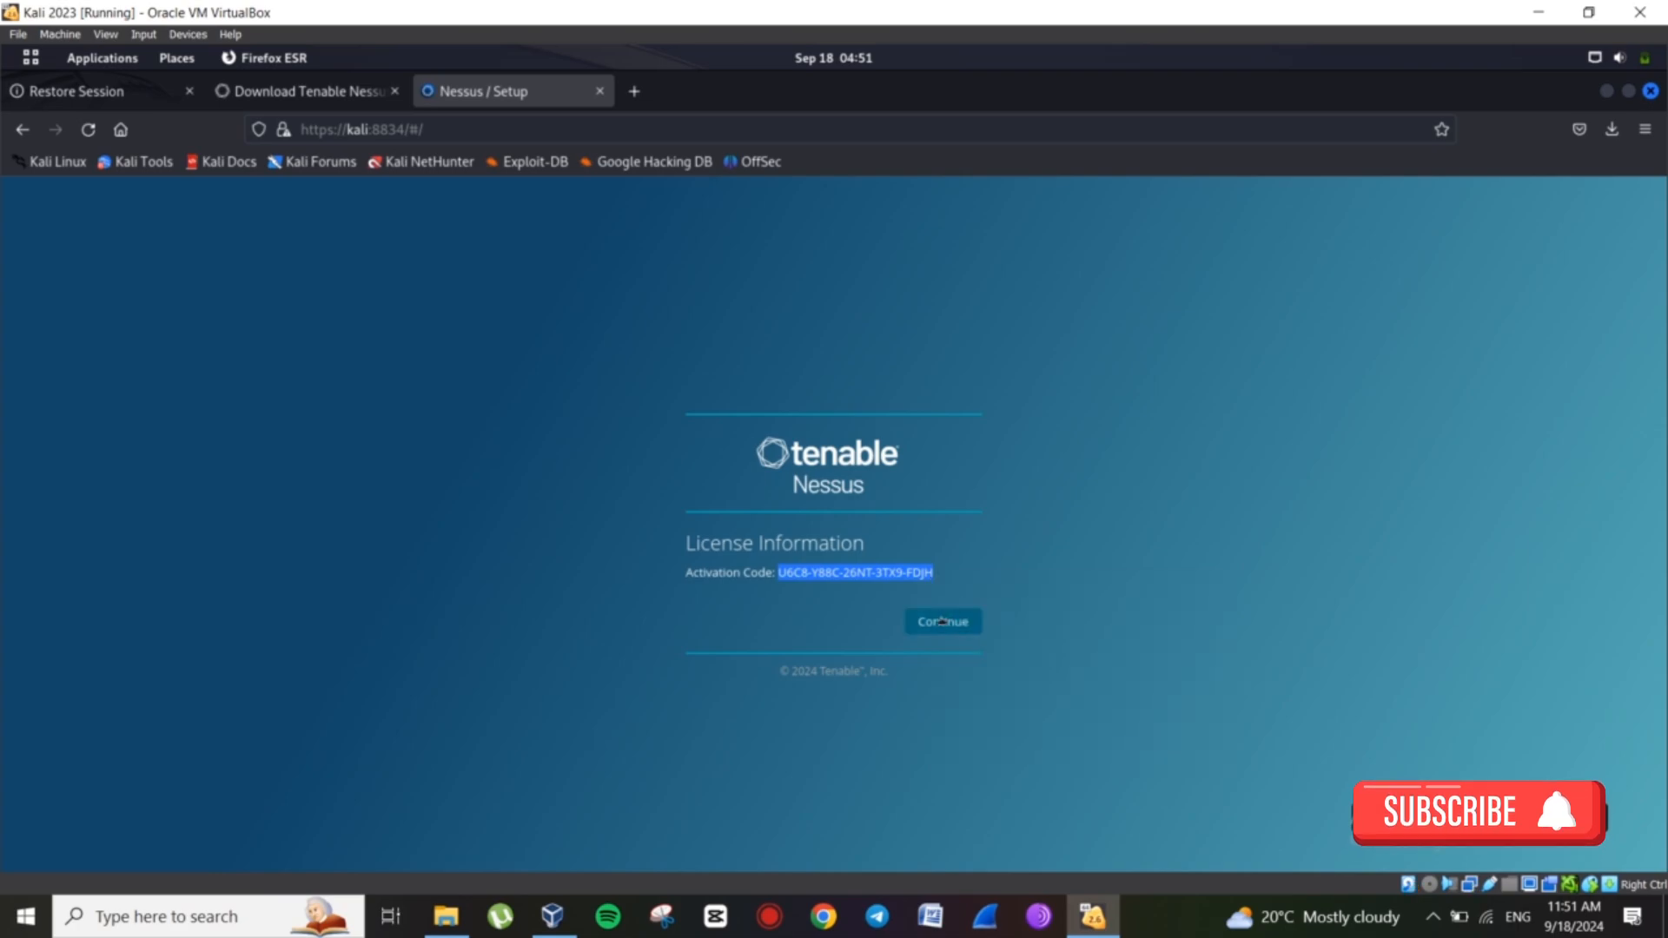
pyautogui.click(944, 621)
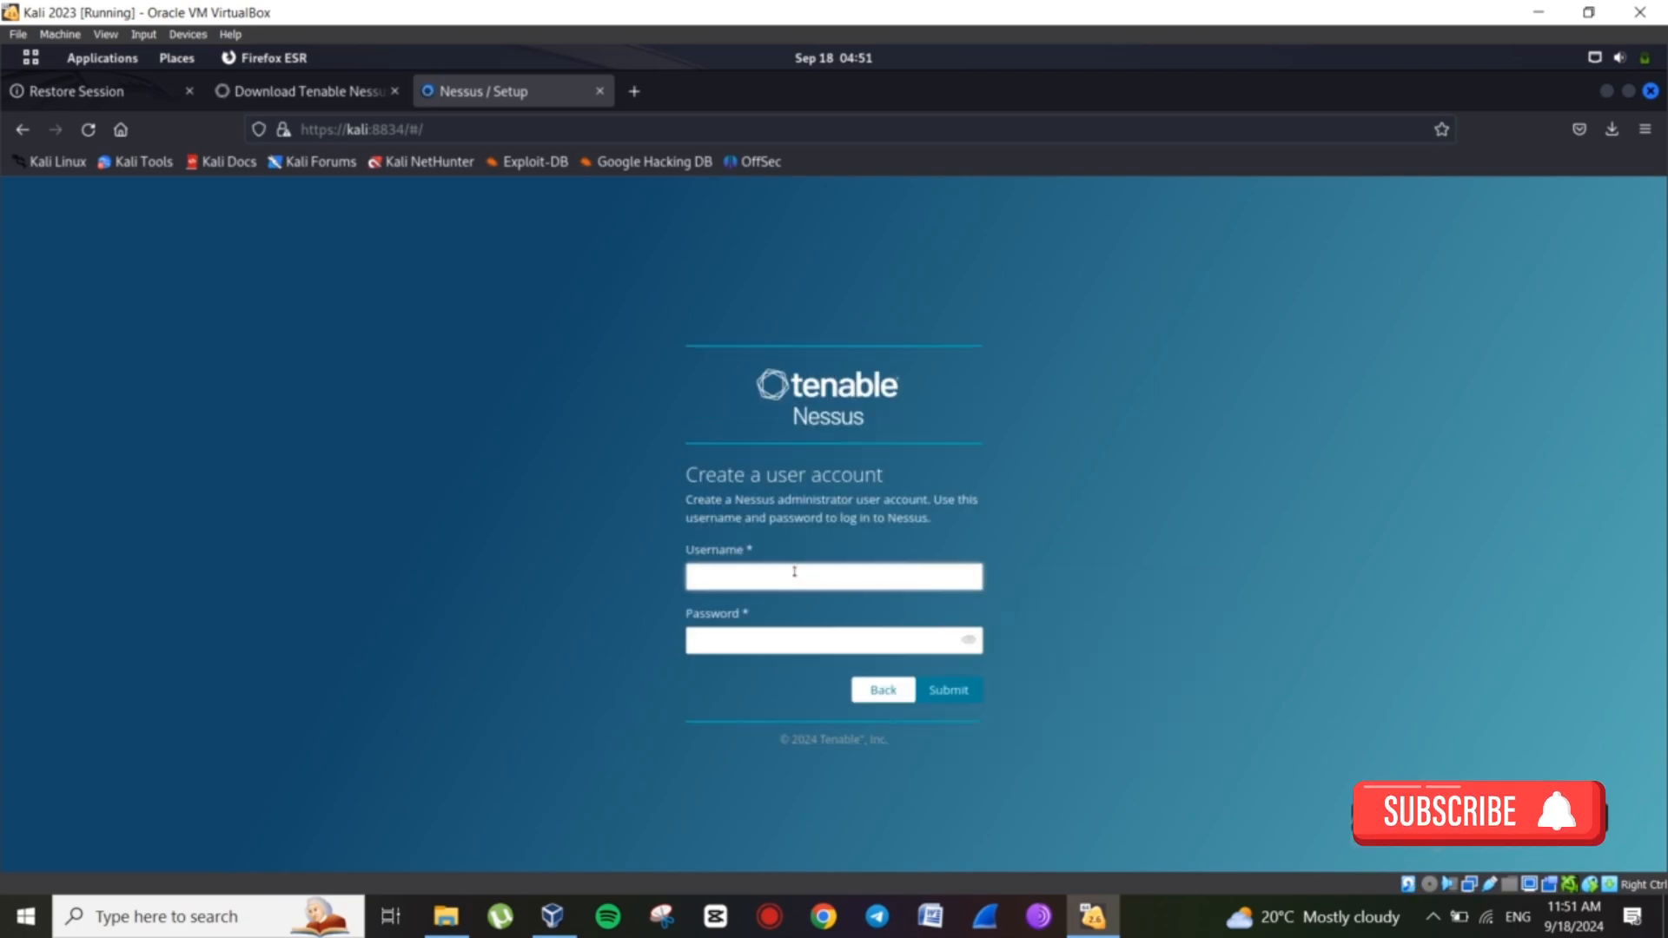
# Create the administrator account with a username and password and submit it.
pyautogui.write('N')
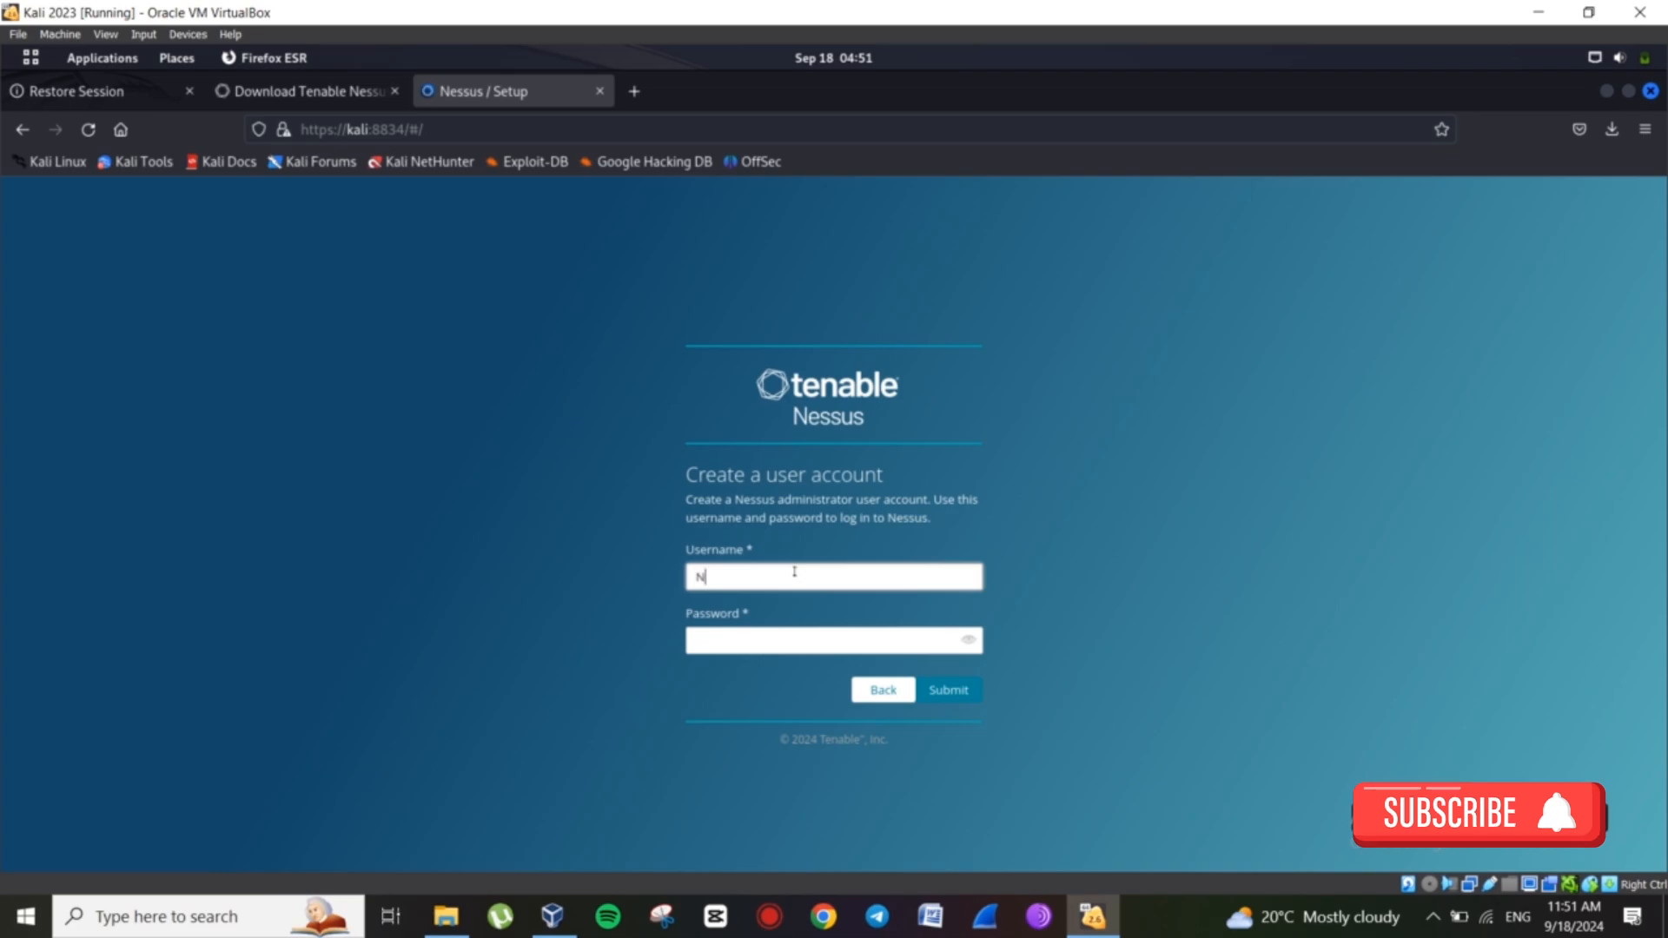
pyautogui.write('et_Guru')
pyautogui.click(707, 639)
pyautogui.write('*****')
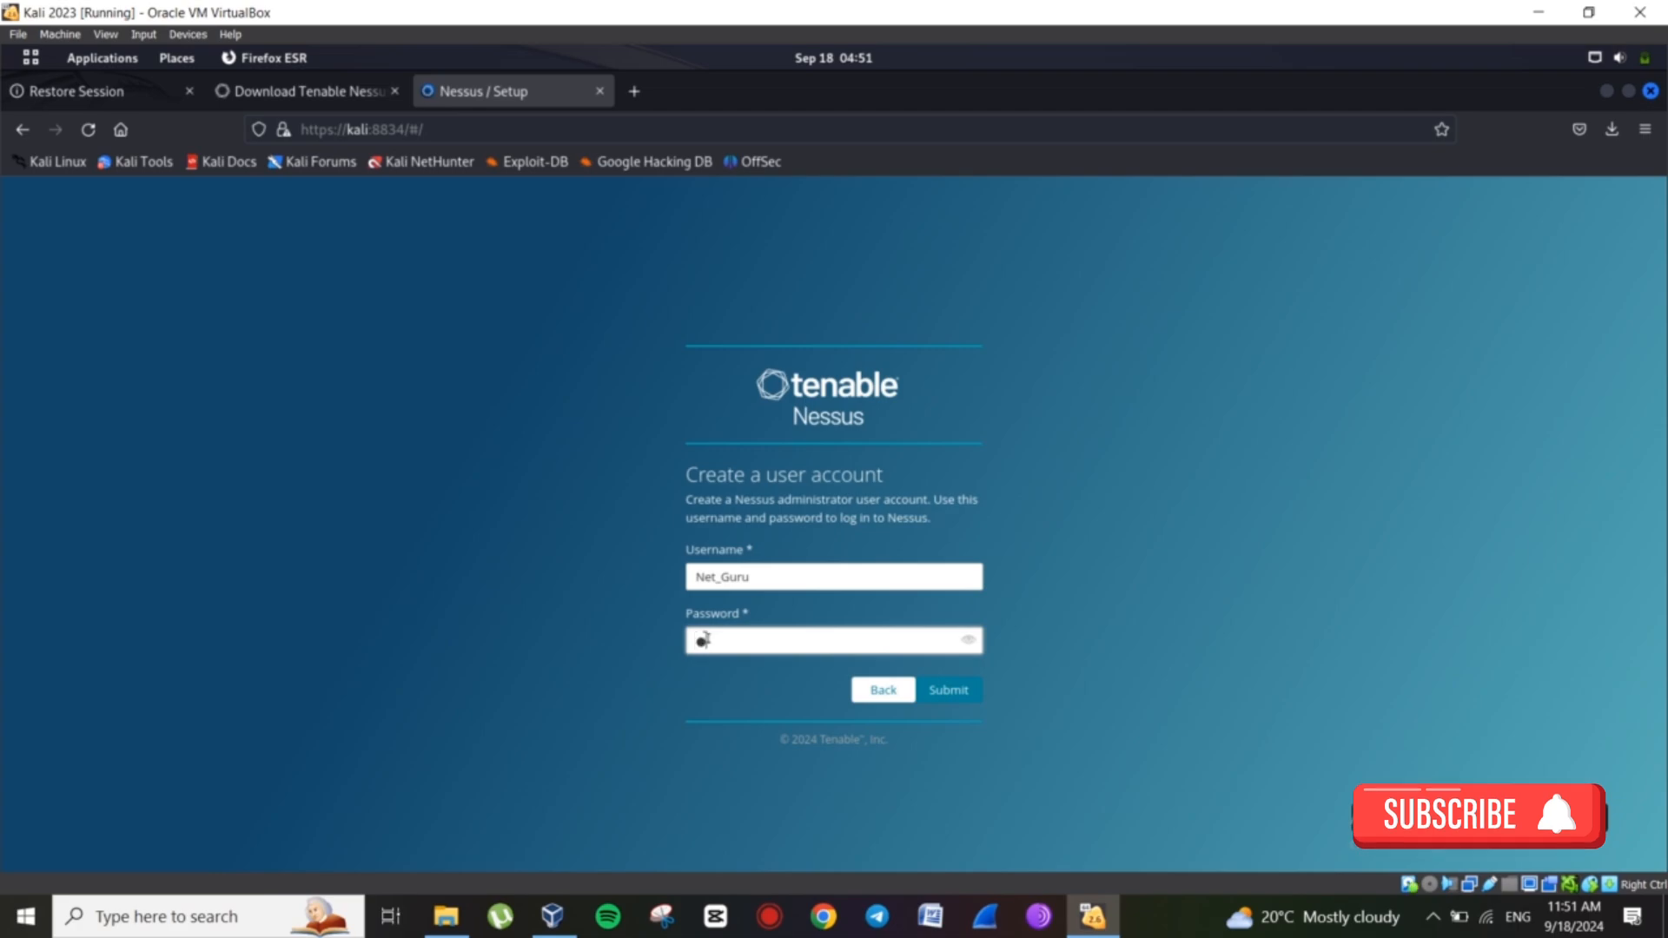
pyautogui.write('******')
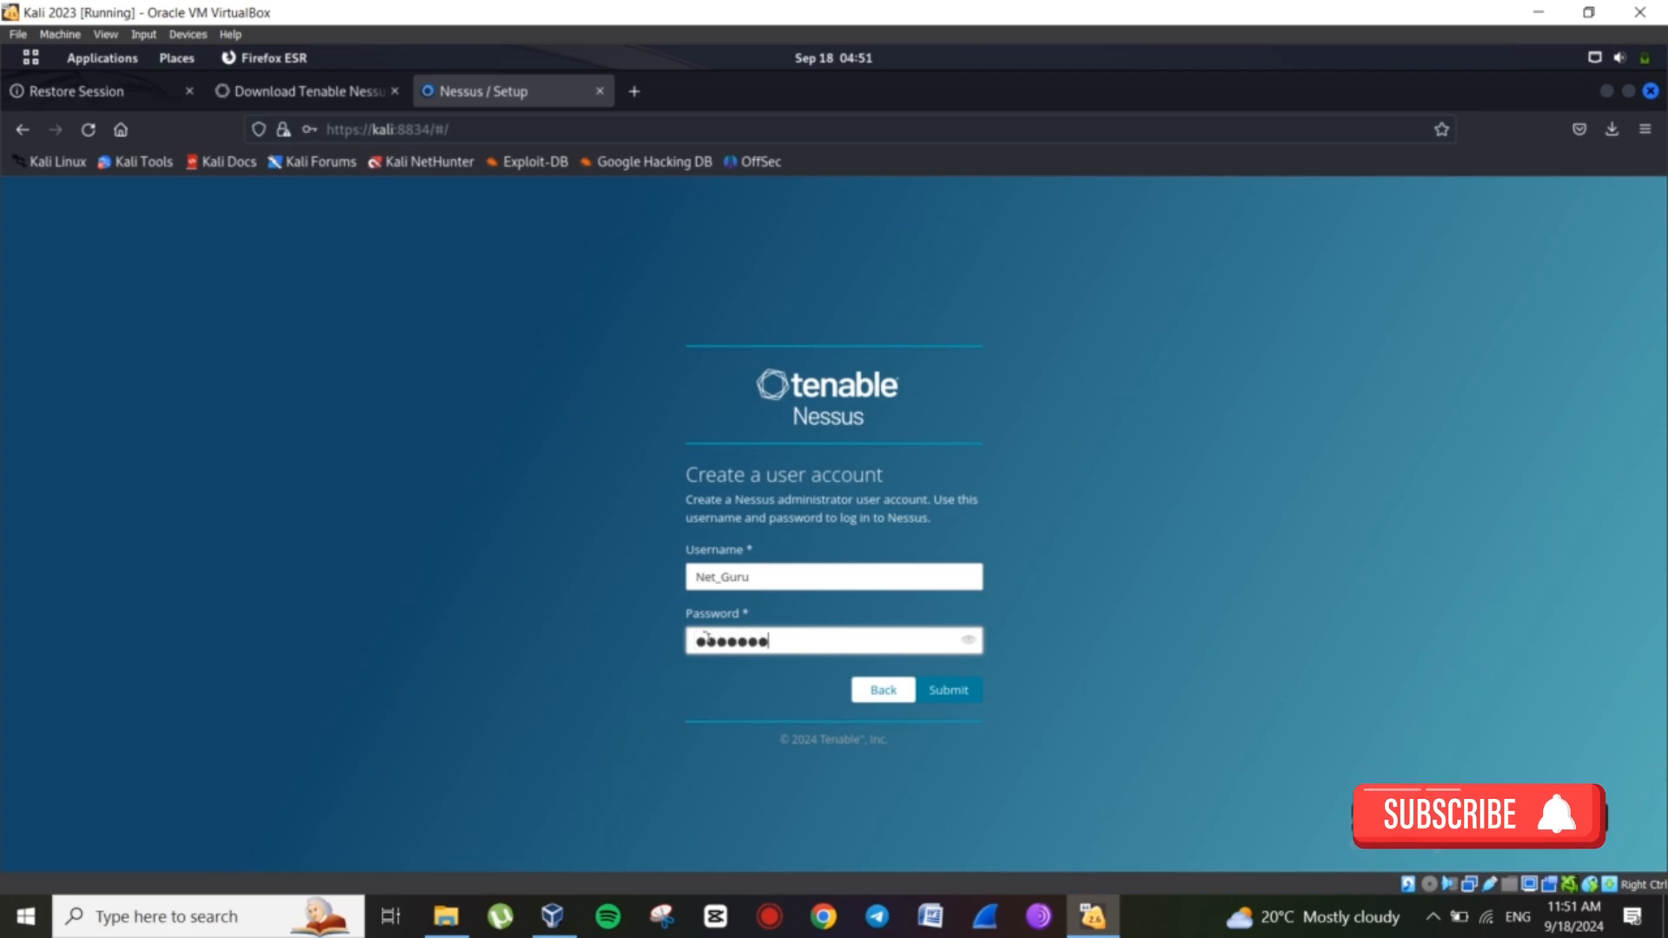
pyautogui.click(951, 689)
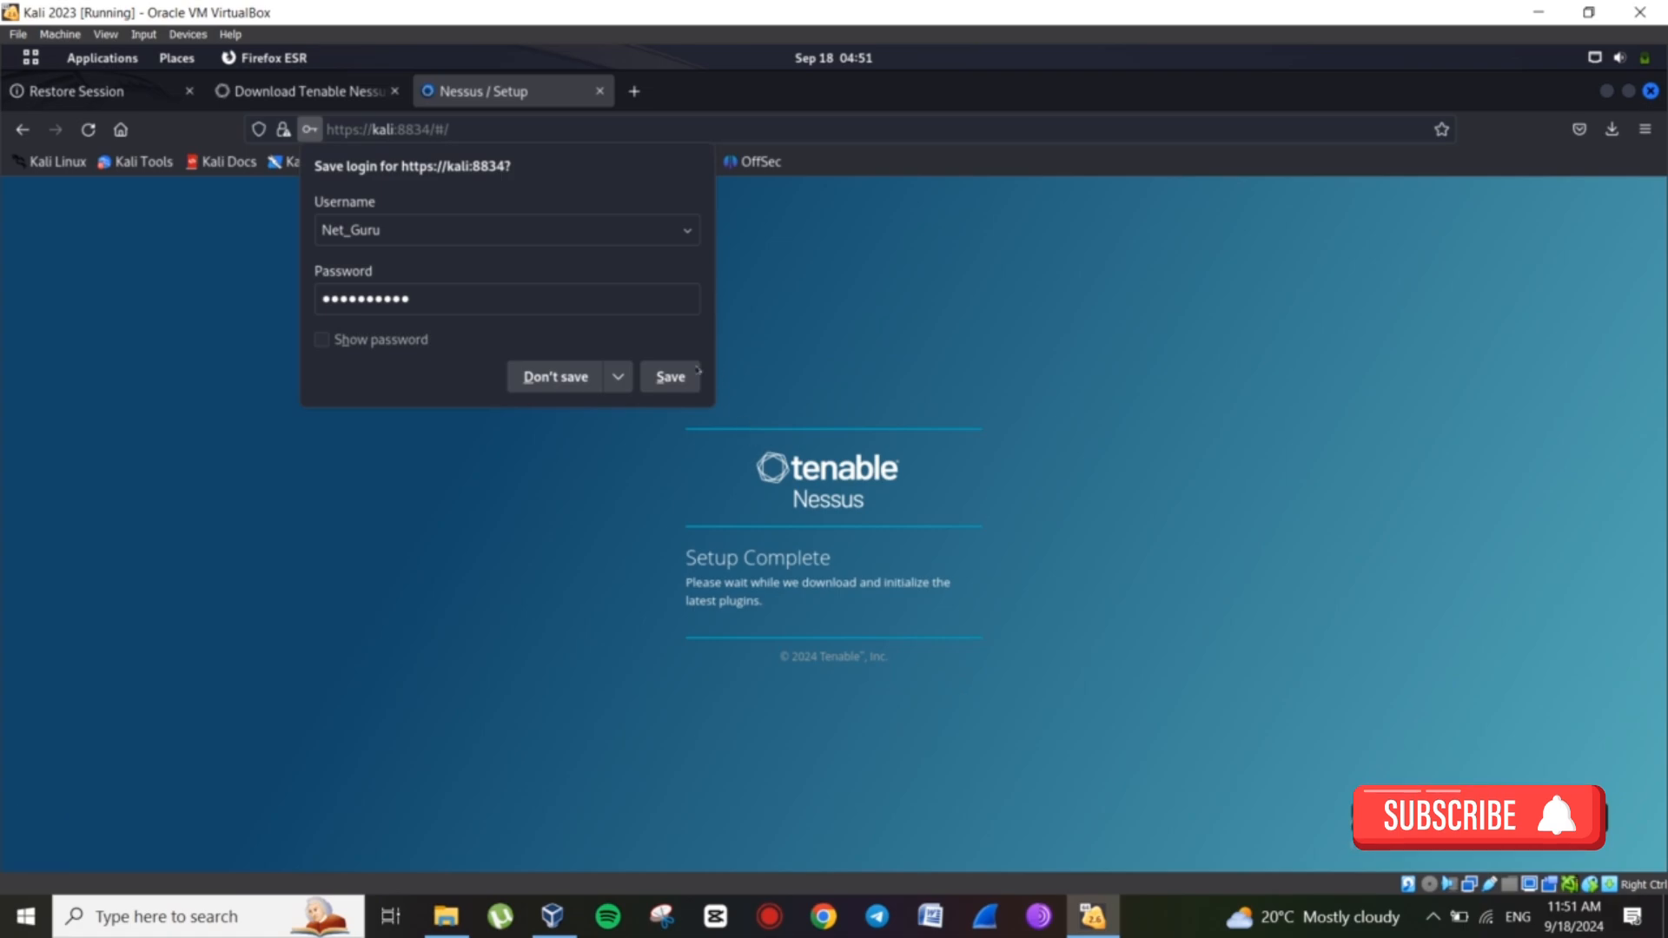
# Decline Firefox's offer to save the Nessus login and wait for initialization.
pyautogui.click(555, 376)
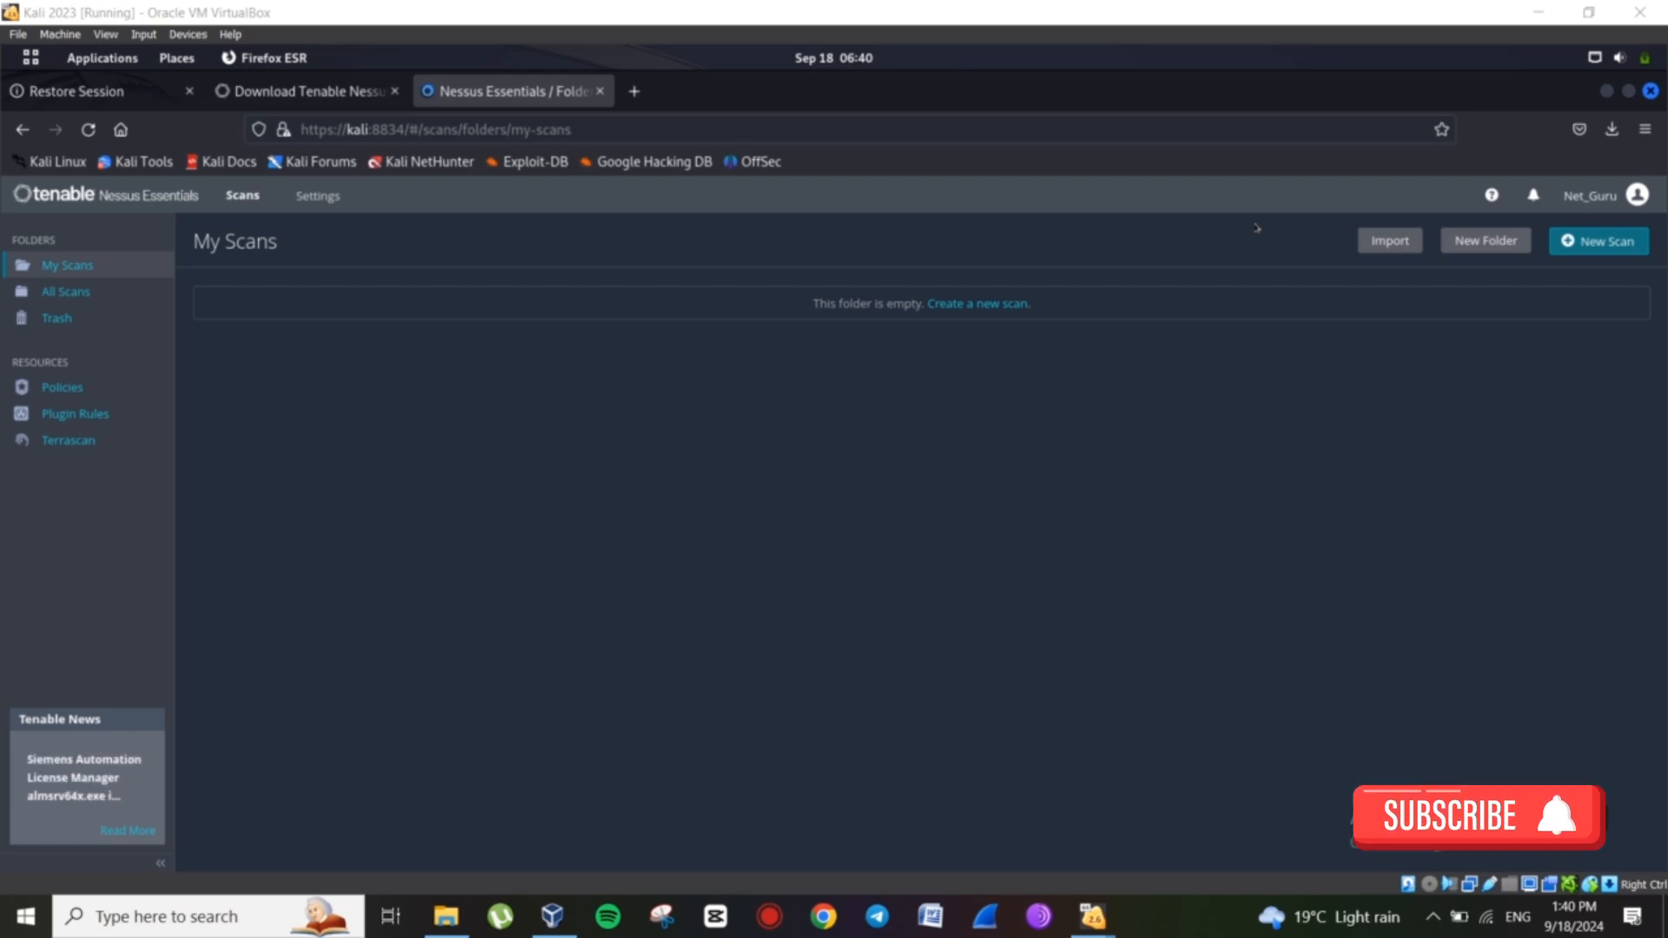
# Start a new scan and pick the Basic Network Scan template.
pyautogui.click(1596, 251)
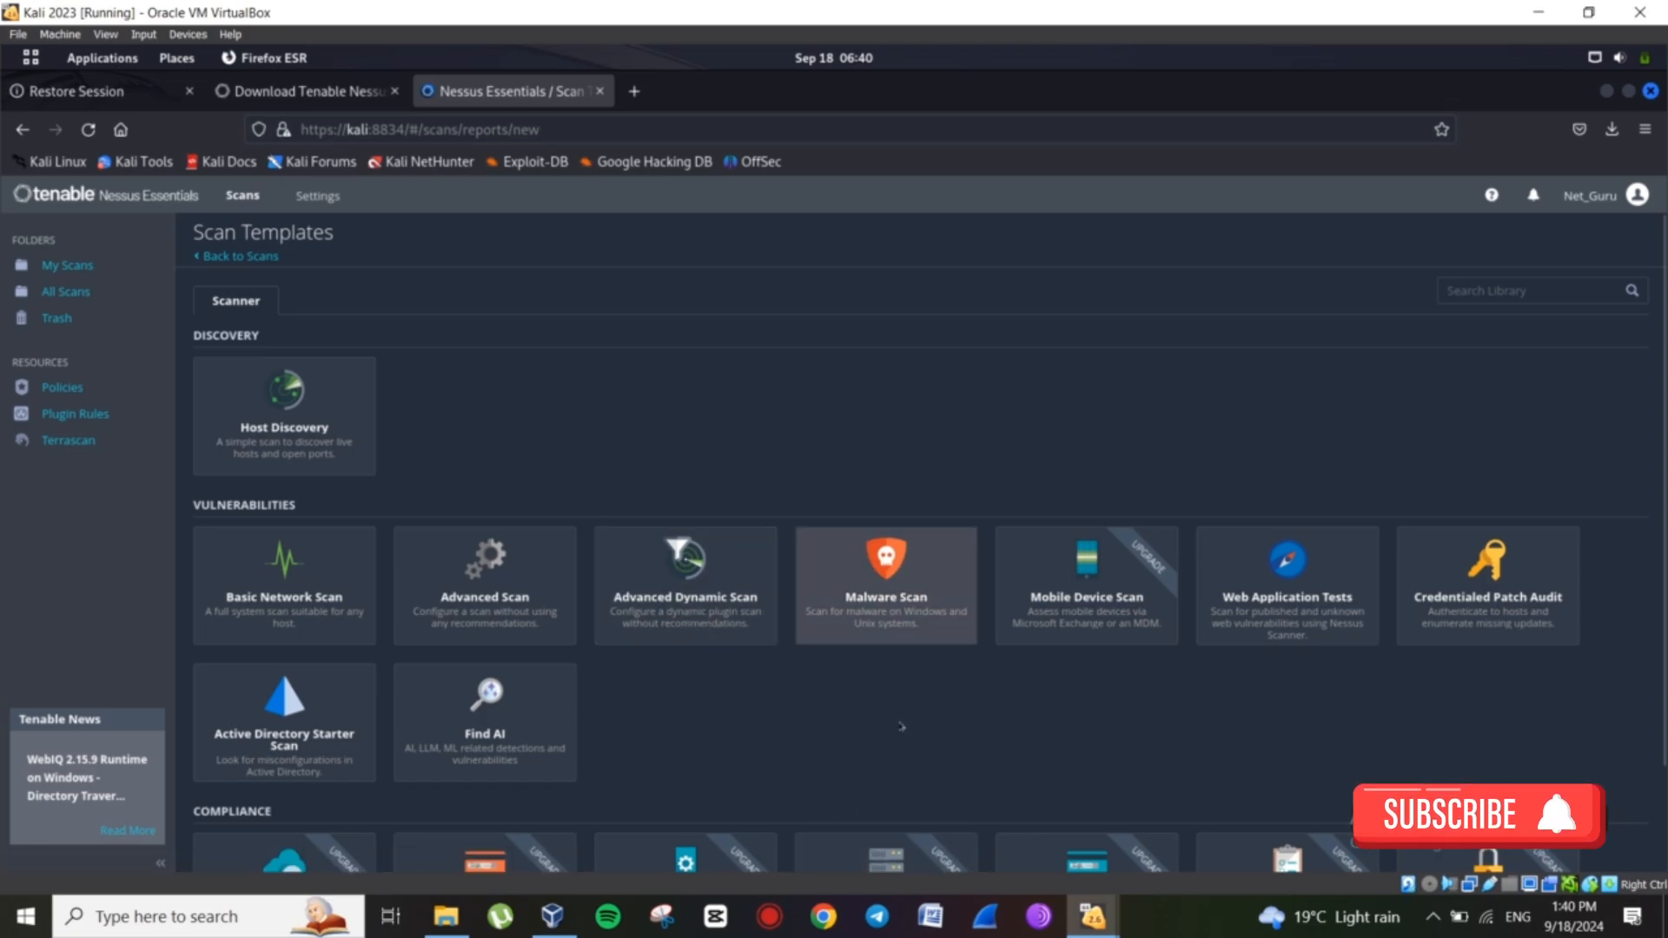
pyautogui.scroll(-2, 1009, 720)
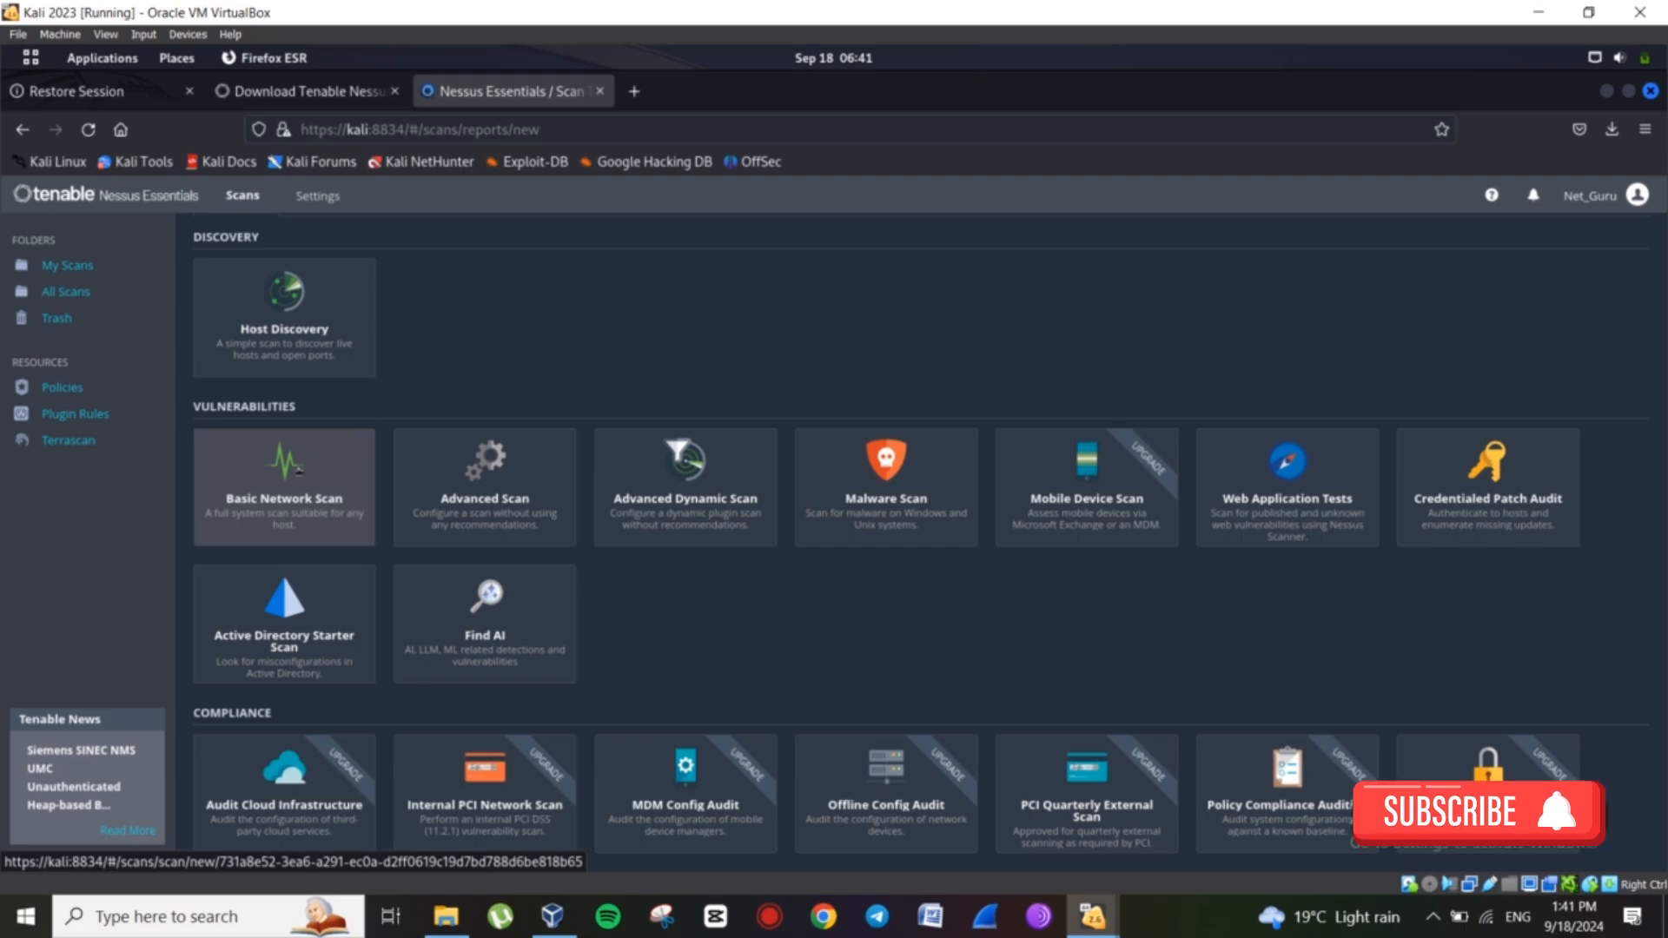
pyautogui.click(298, 471)
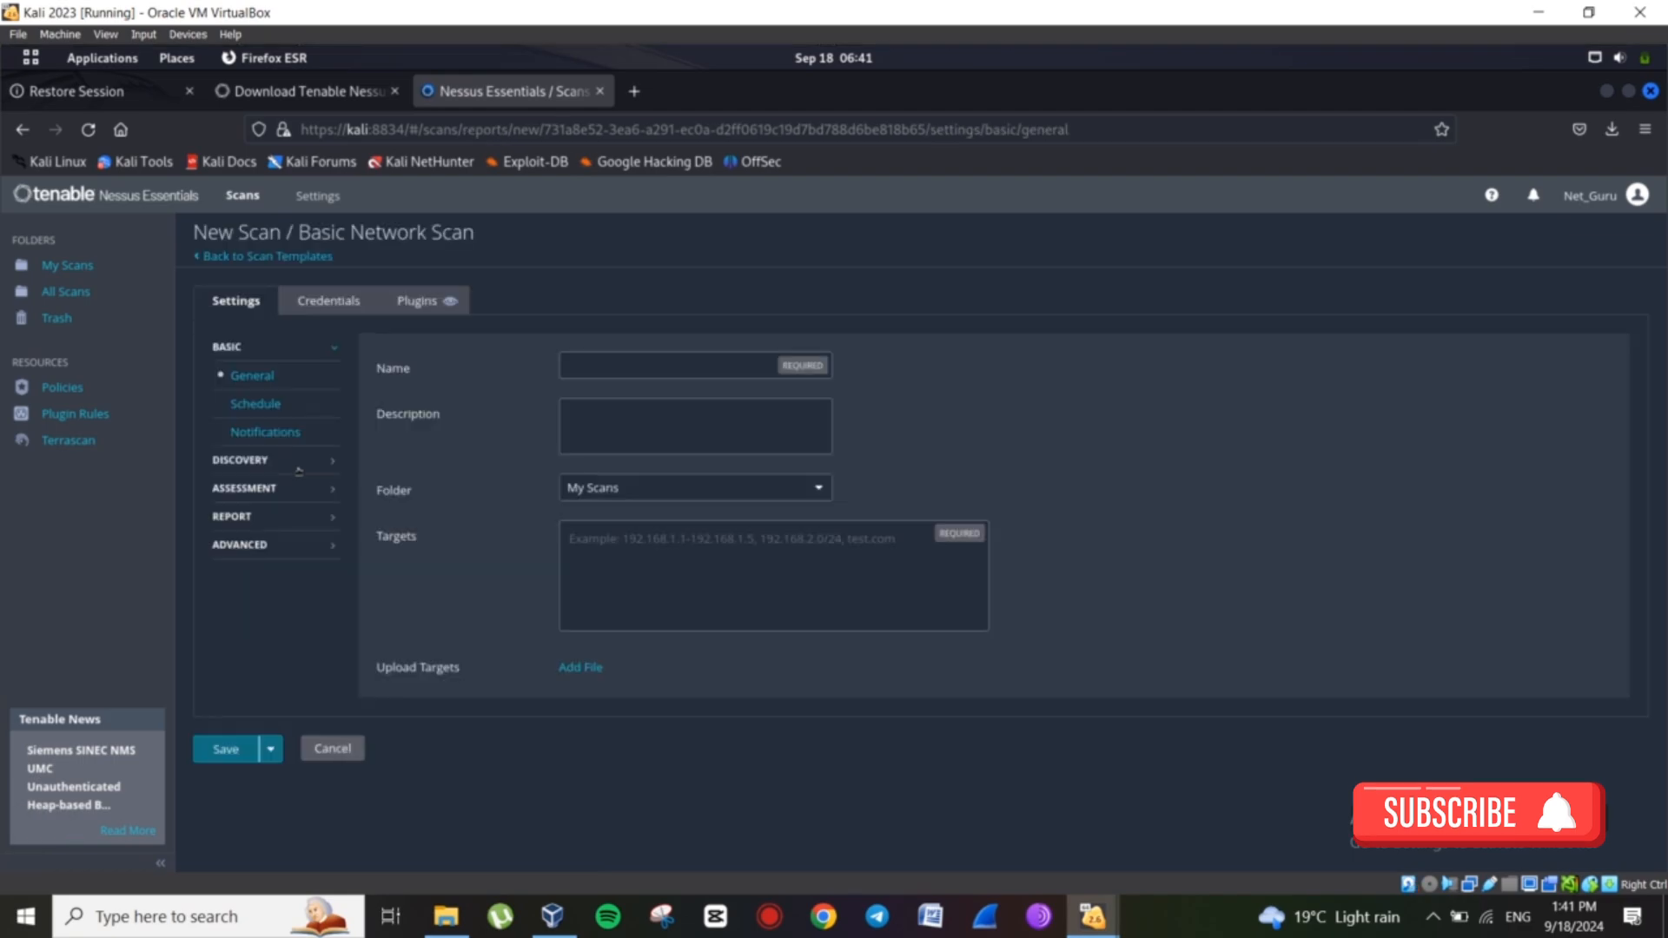
# Enter Metasploitable in the scan's Name field.
pyautogui.write('Metasploitable')
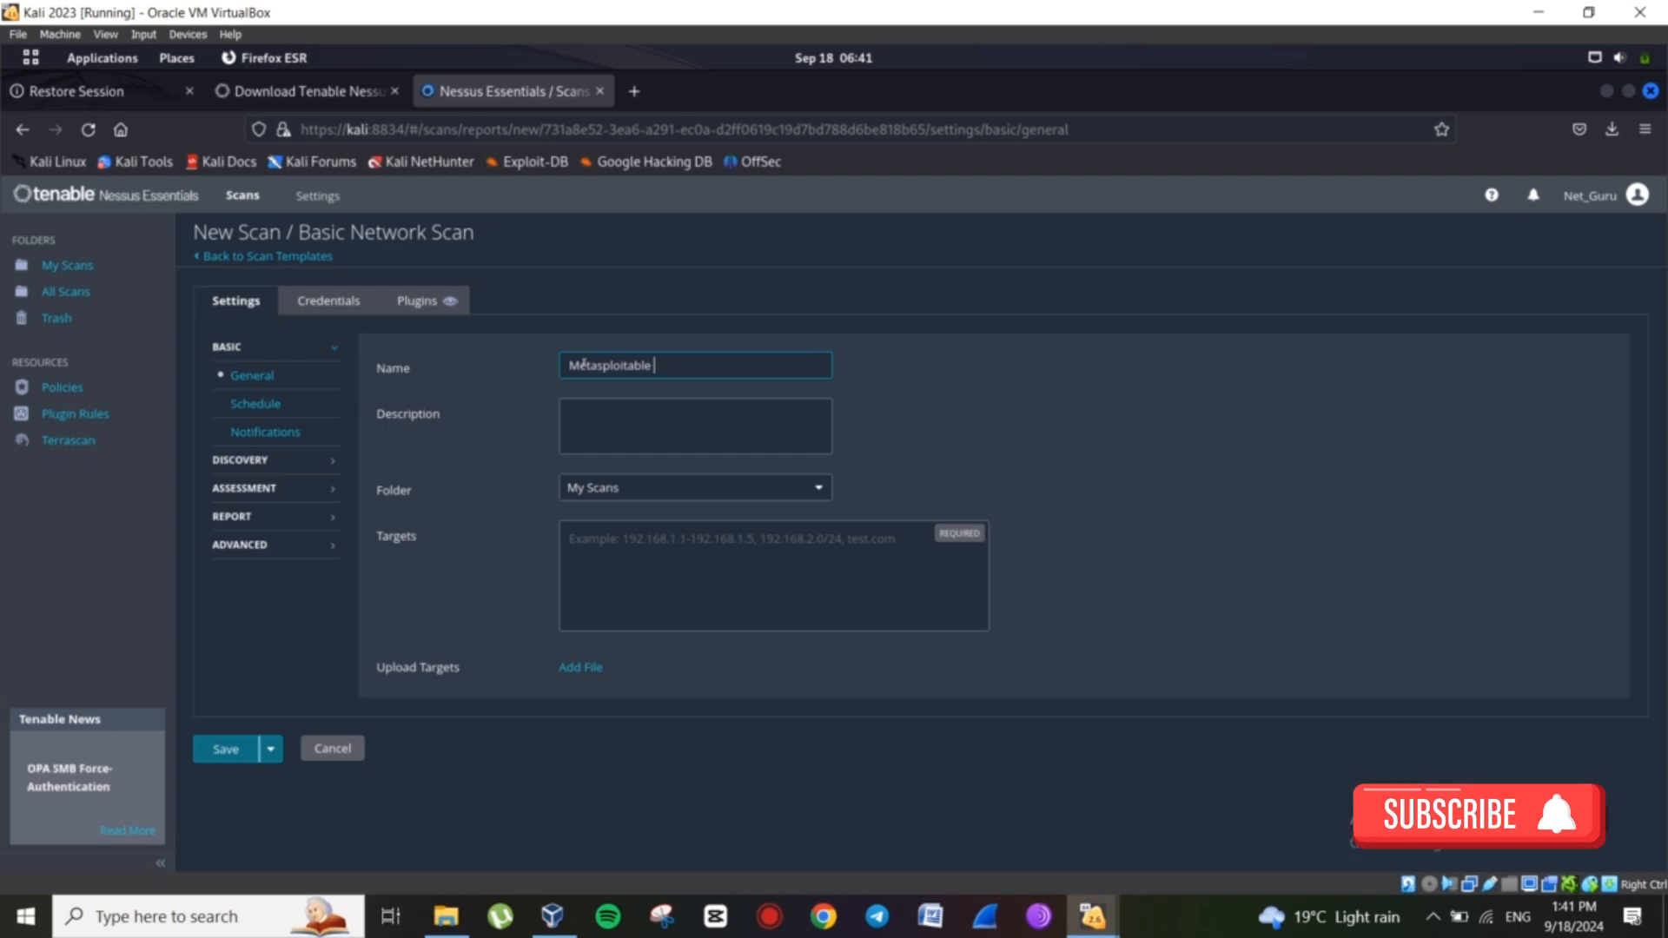
pyautogui.click(582, 405)
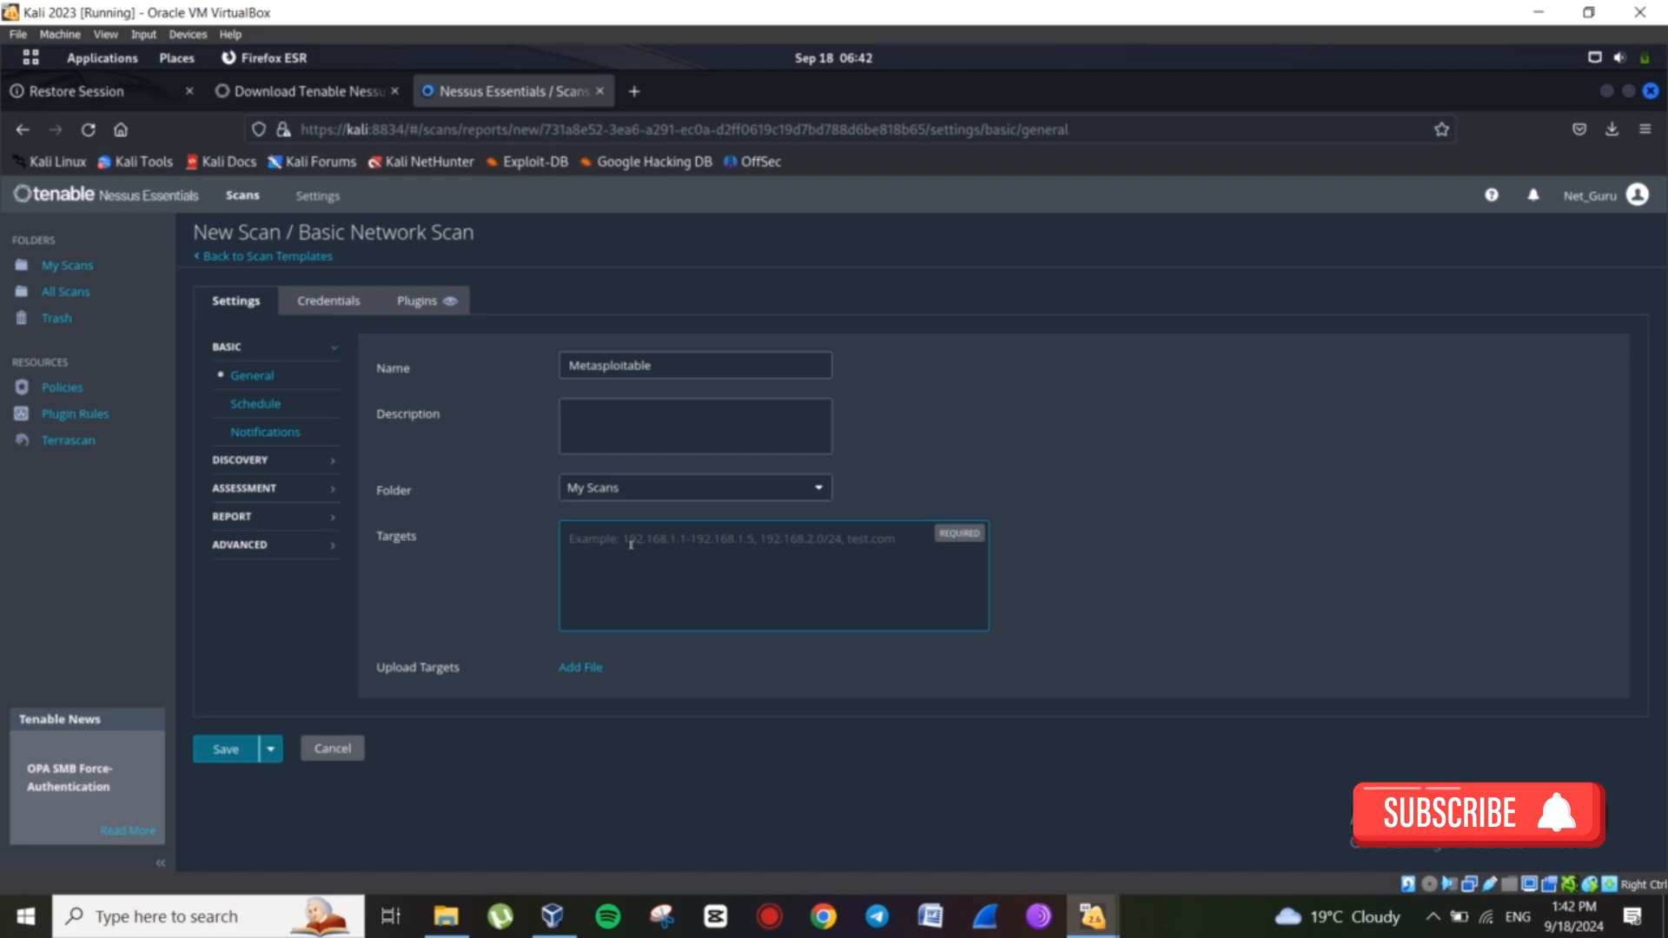
# Edit the Targets field down to the single host 192.168.88.248.
pyautogui.write('192.')
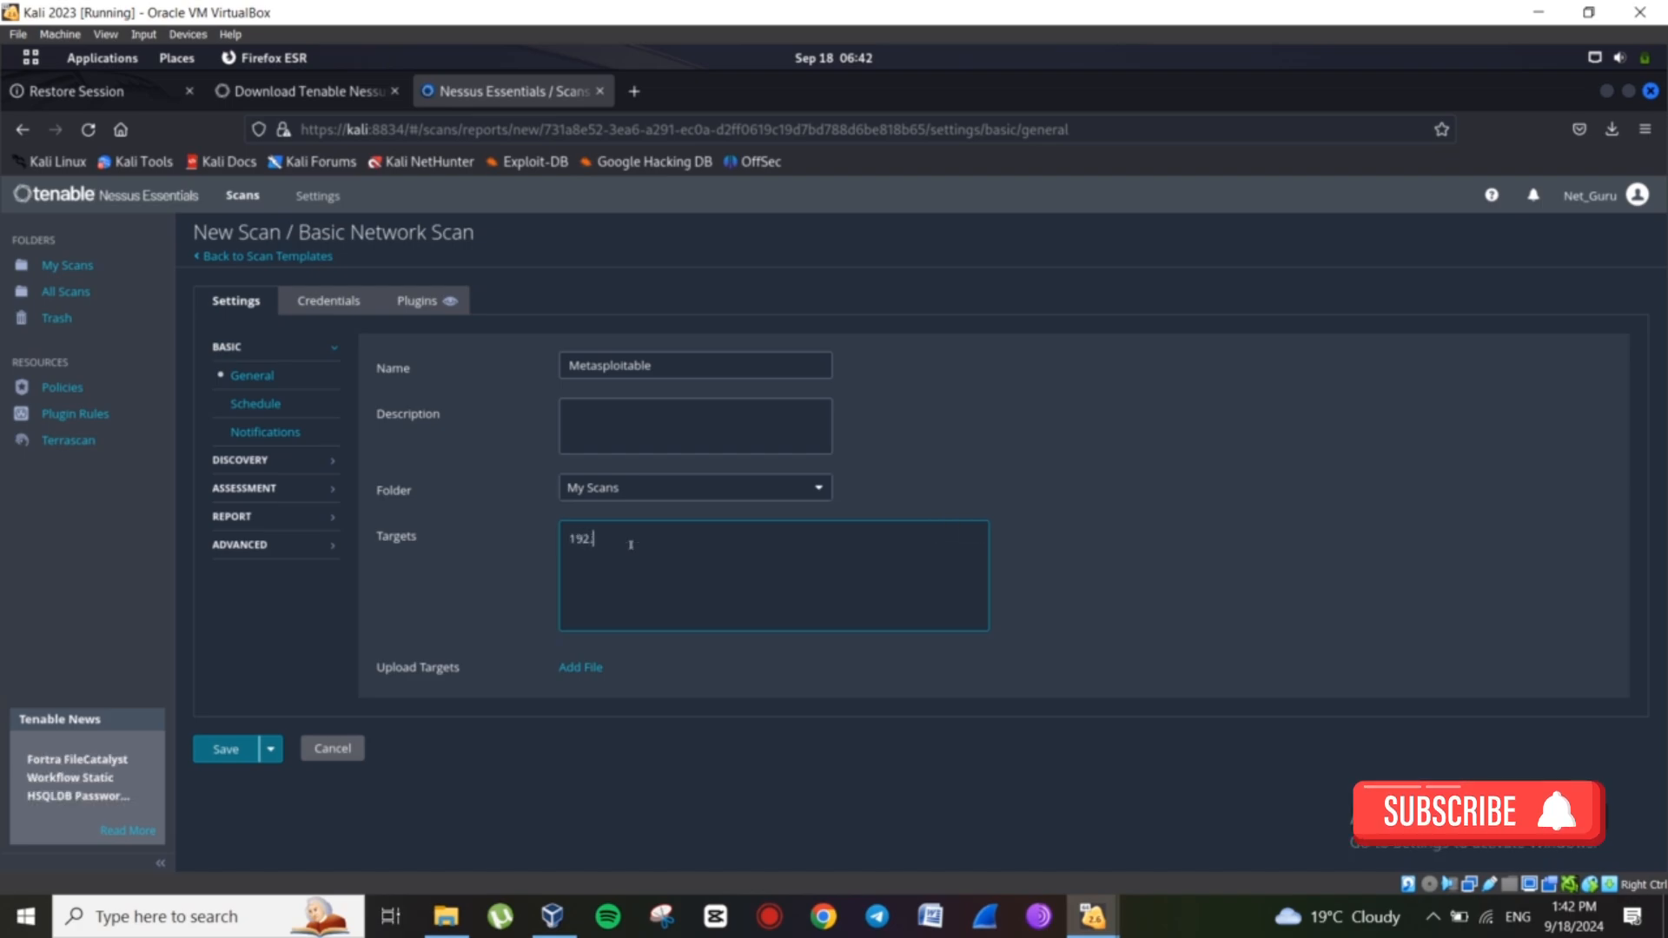
pyautogui.write('168.88.1/24')
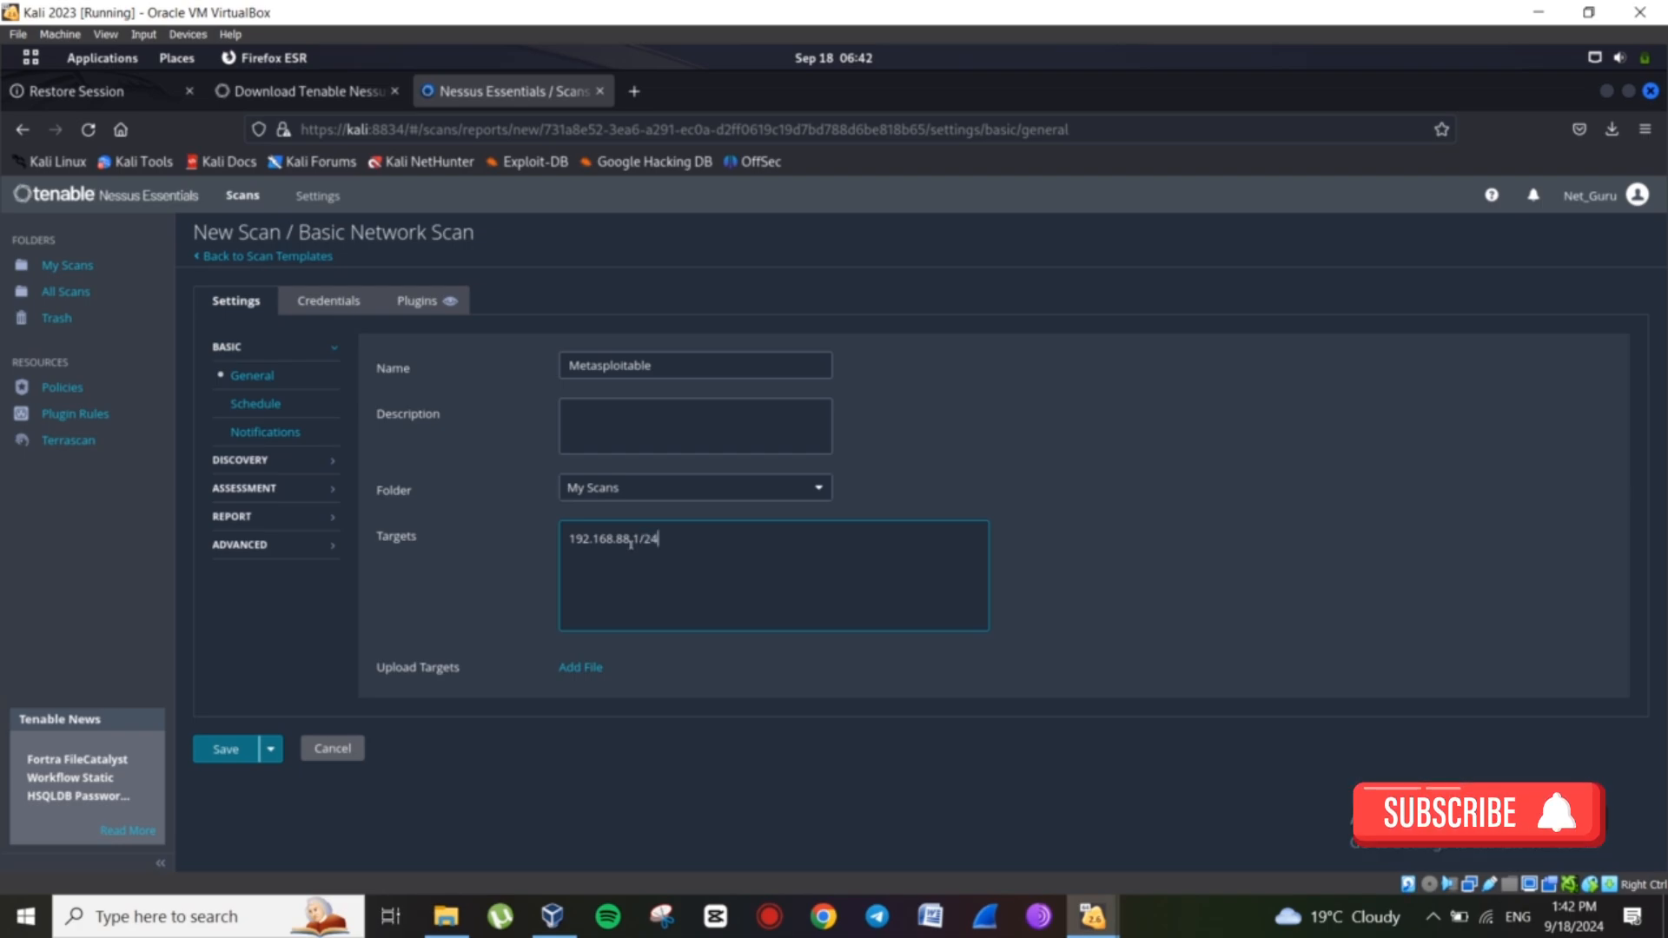
pyautogui.press('BackSpace')
pyautogui.press('BackSpace')
pyautogui.press('BackSpace')
pyautogui.write('-192.168.8')
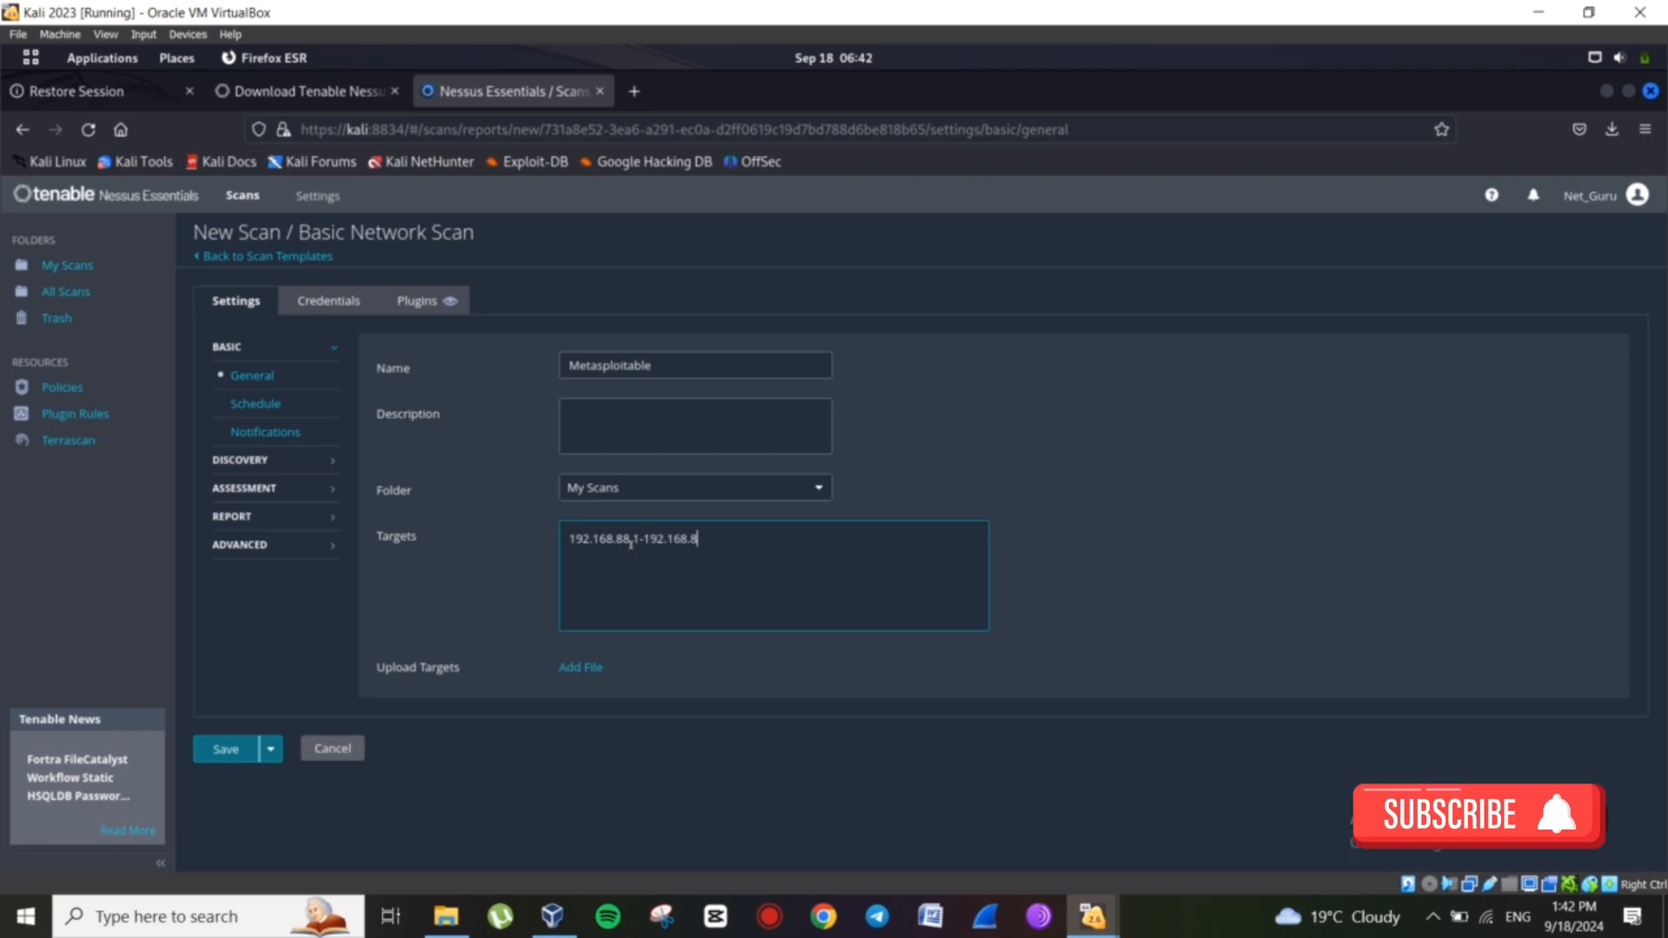
pyautogui.write('8.255')
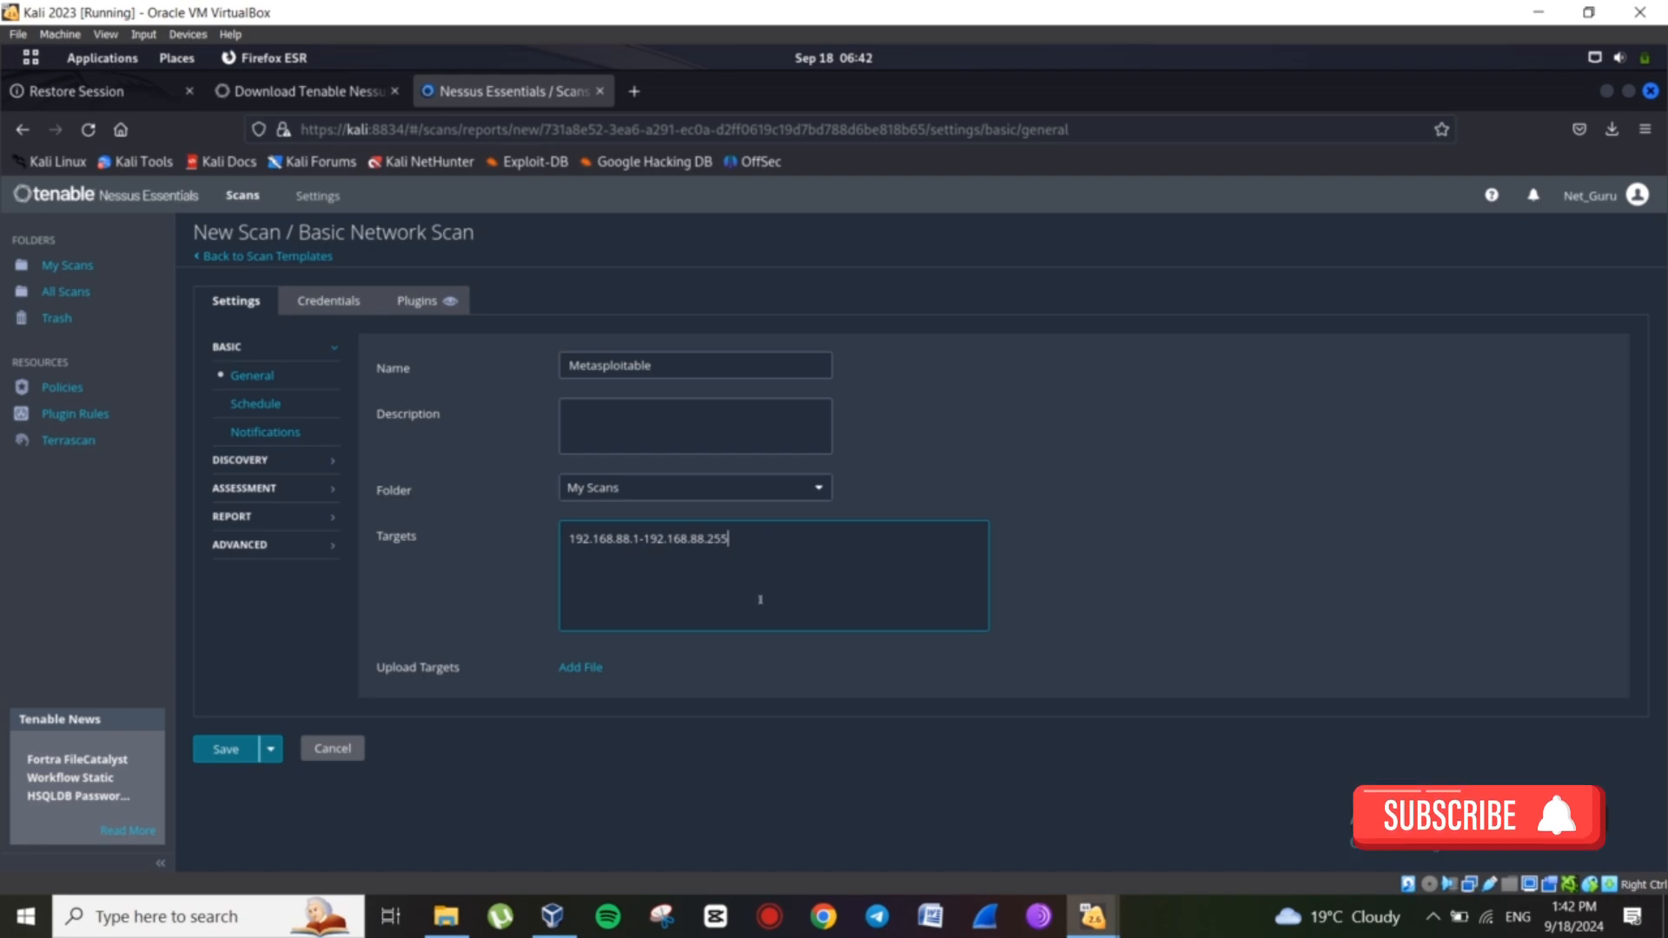
pyautogui.press('BackSpace')
pyautogui.press('BackSpace')
pyautogui.press('BackSpace')
pyautogui.press('BackSpace')
pyautogui.press('BackSpace')
pyautogui.press('BackSpace')
pyautogui.press('BackSpace')
pyautogui.press('BackSpace')
pyautogui.press('BackSpace')
pyautogui.press('BackSpace')
pyautogui.press('BackSpace')
pyautogui.press('BackSpace')
pyautogui.press('BackSpace')
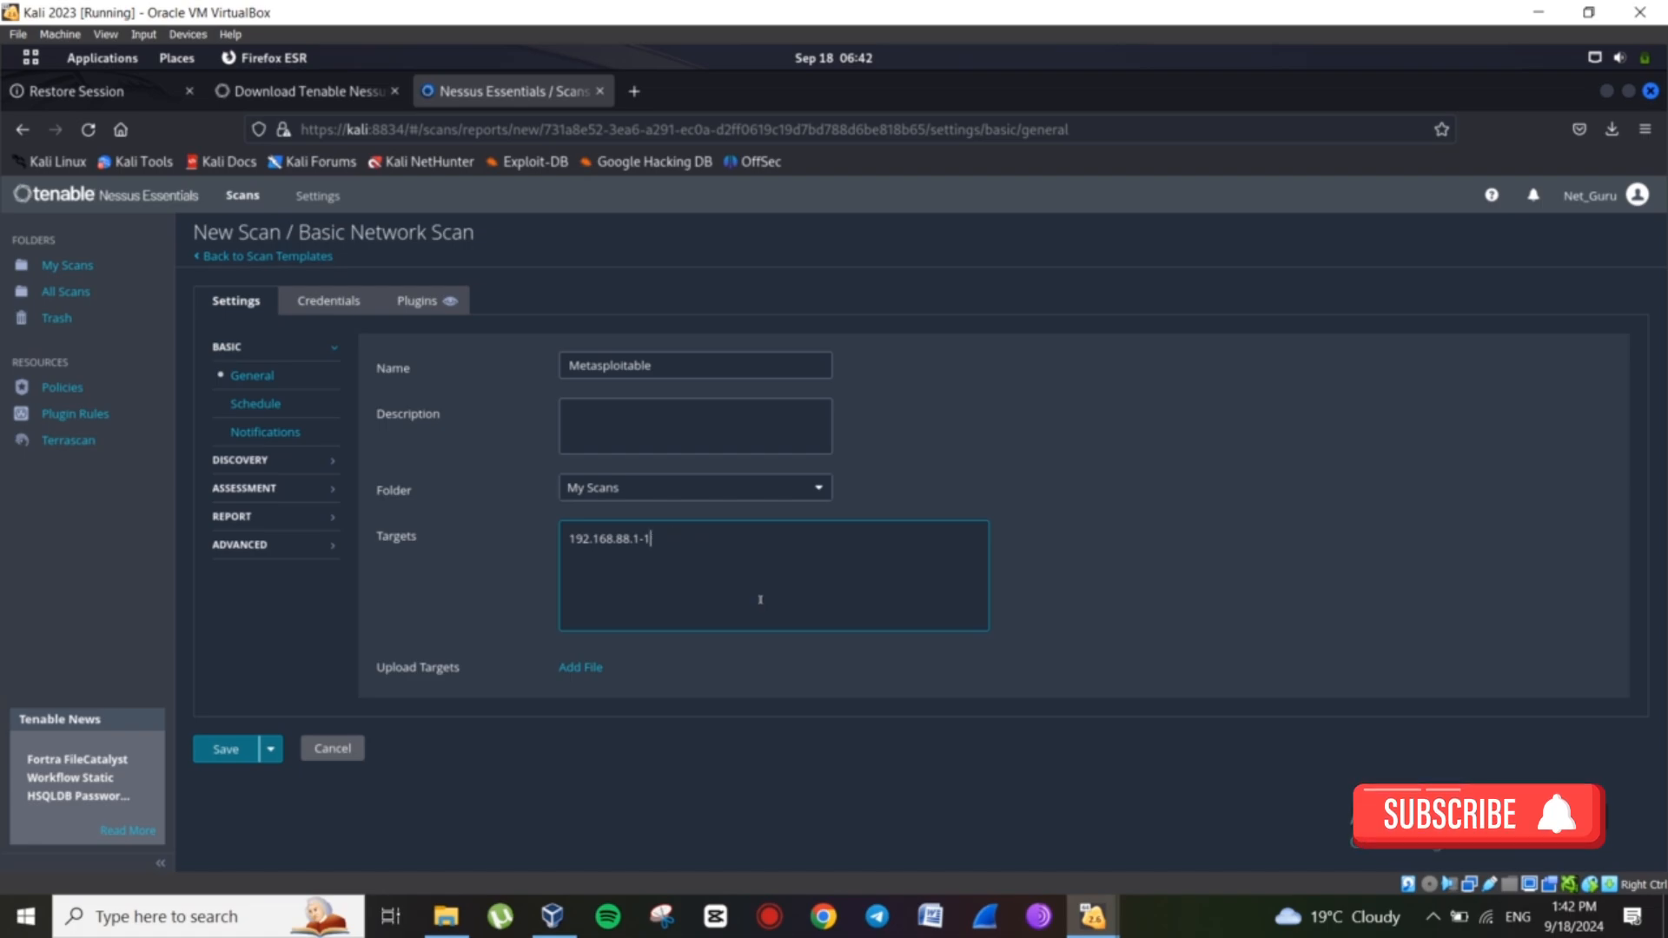
pyautogui.press('BackSpace')
pyautogui.press('BackSpace')
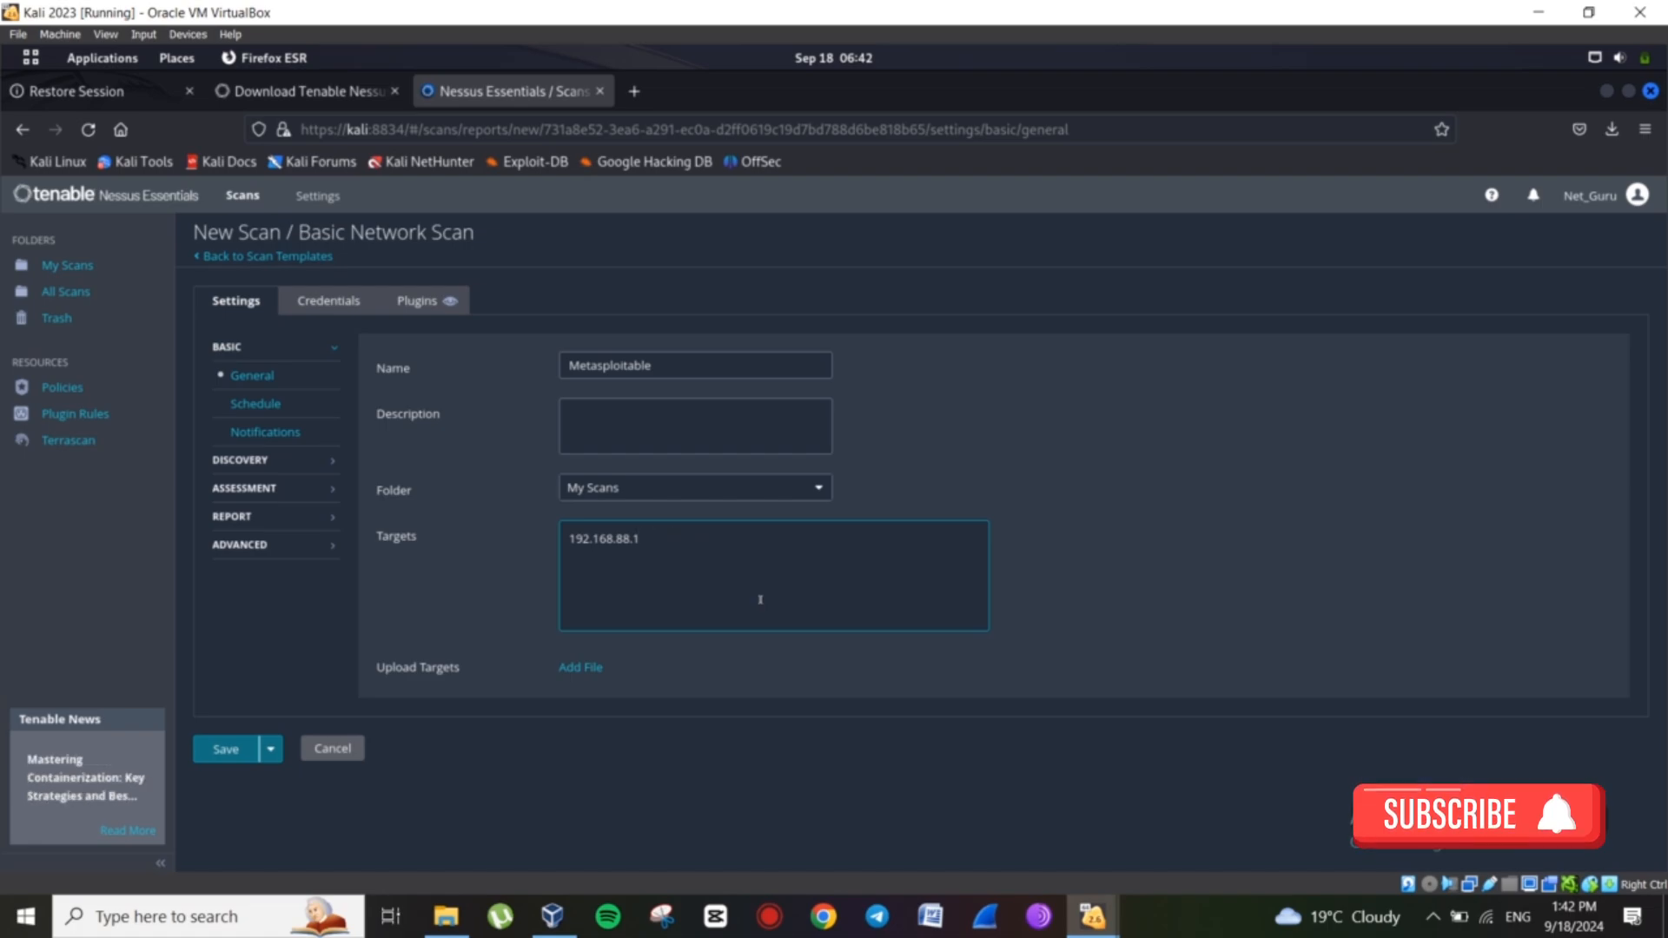
pyautogui.press('BackSpace')
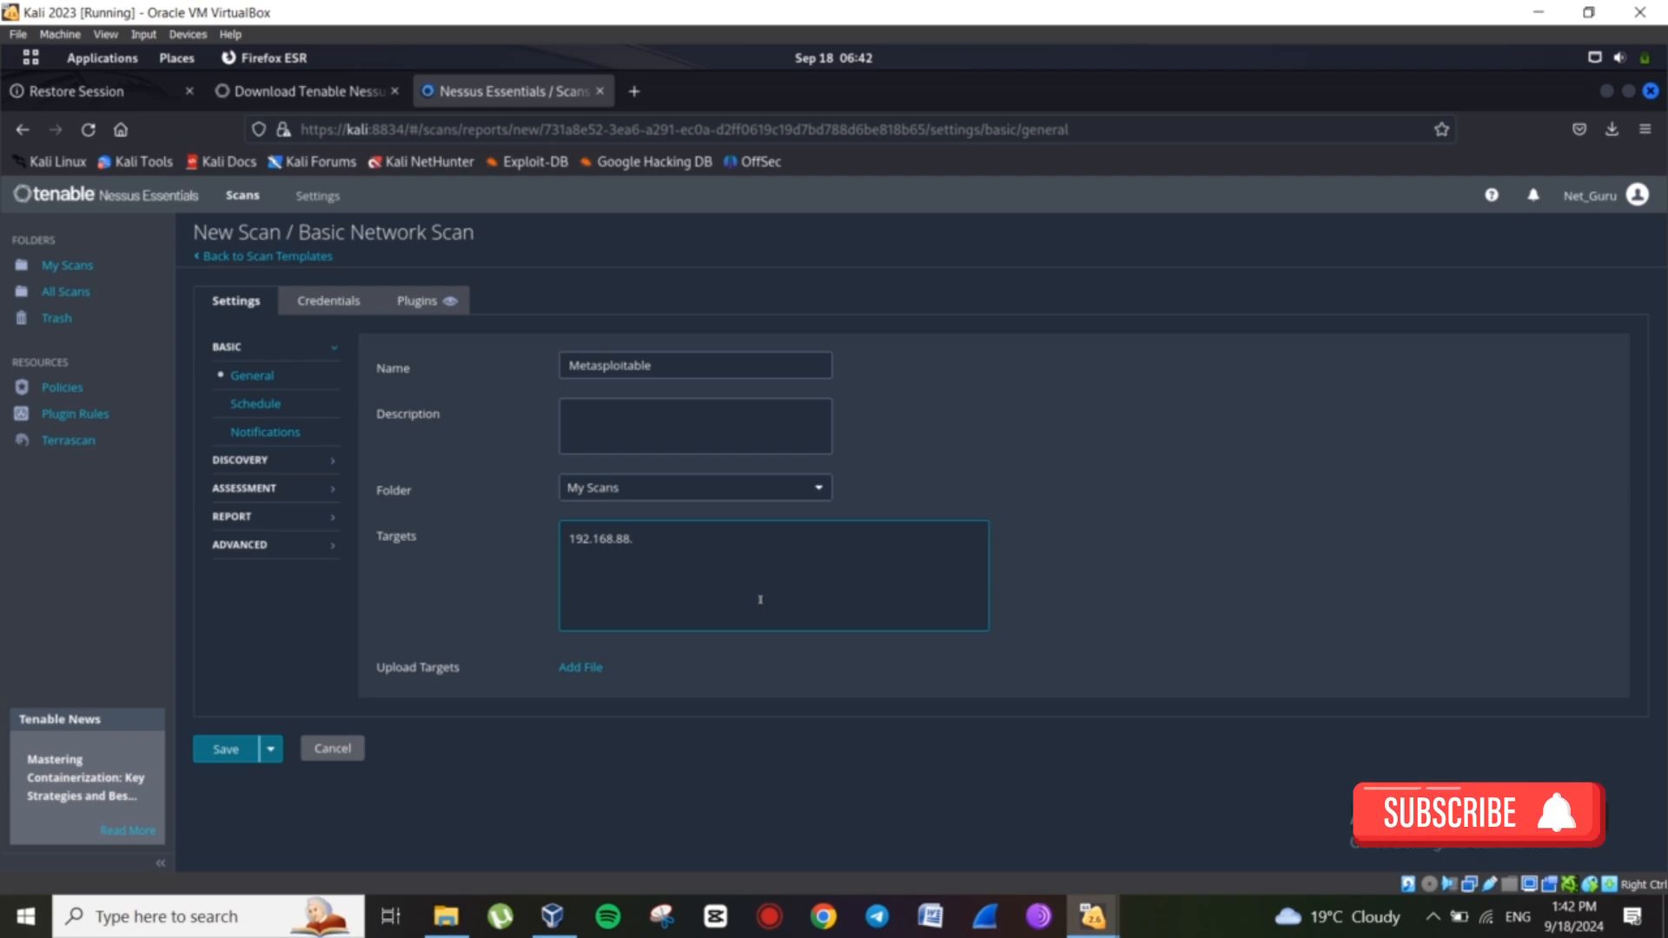
pyautogui.write('2')
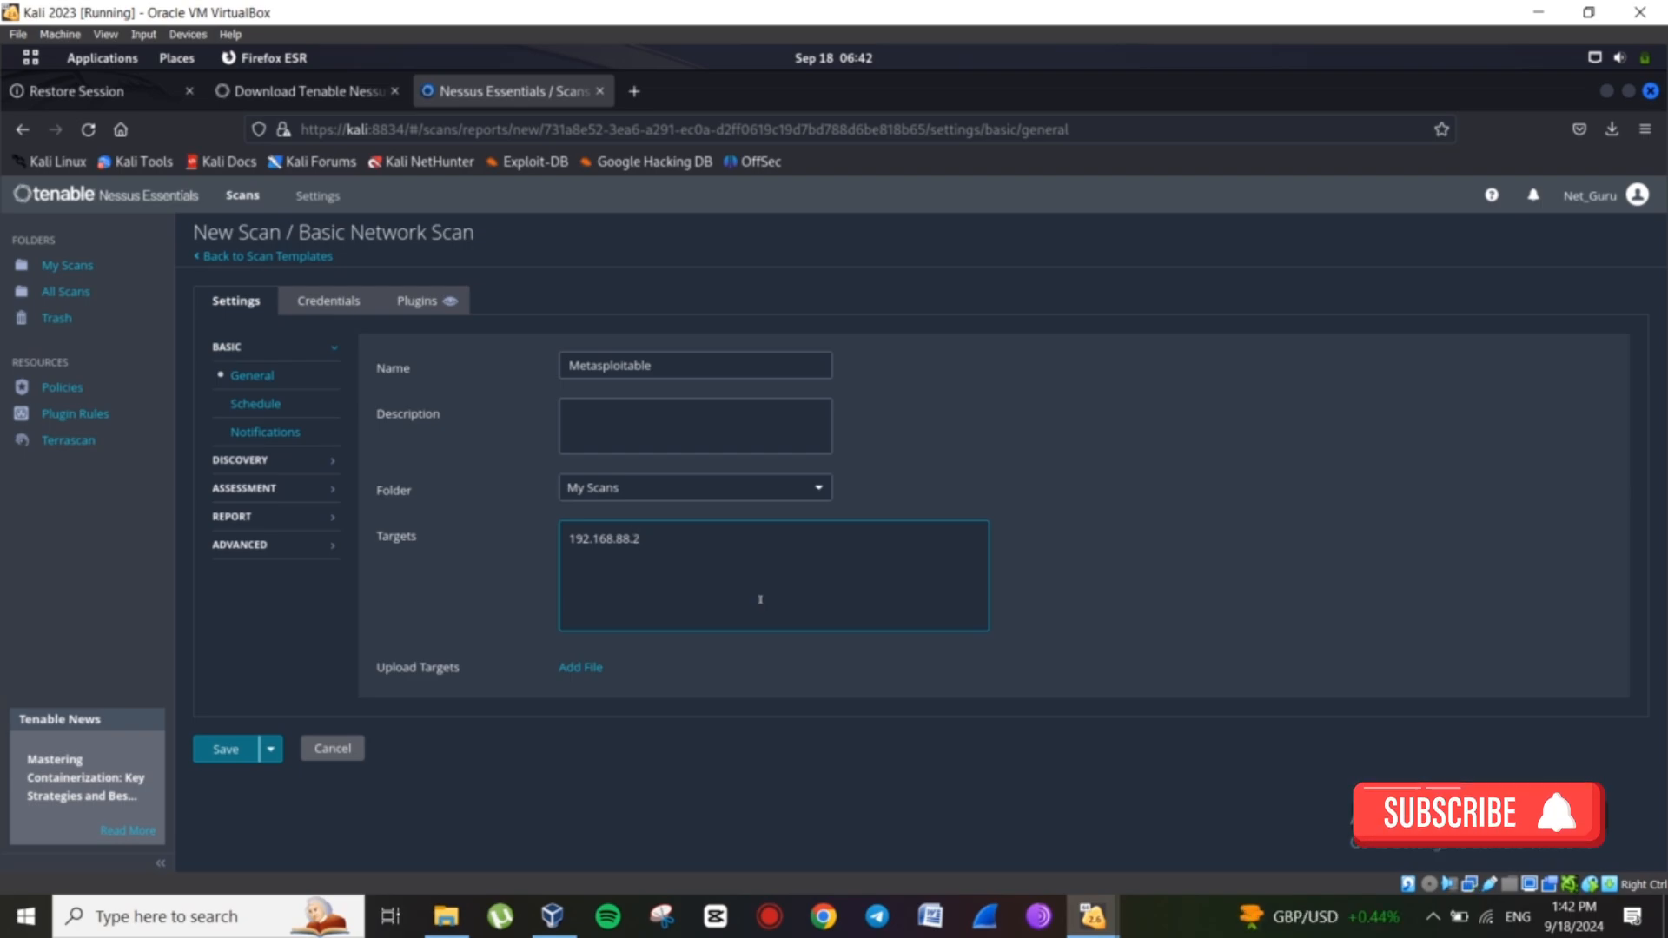
pyautogui.write('48')
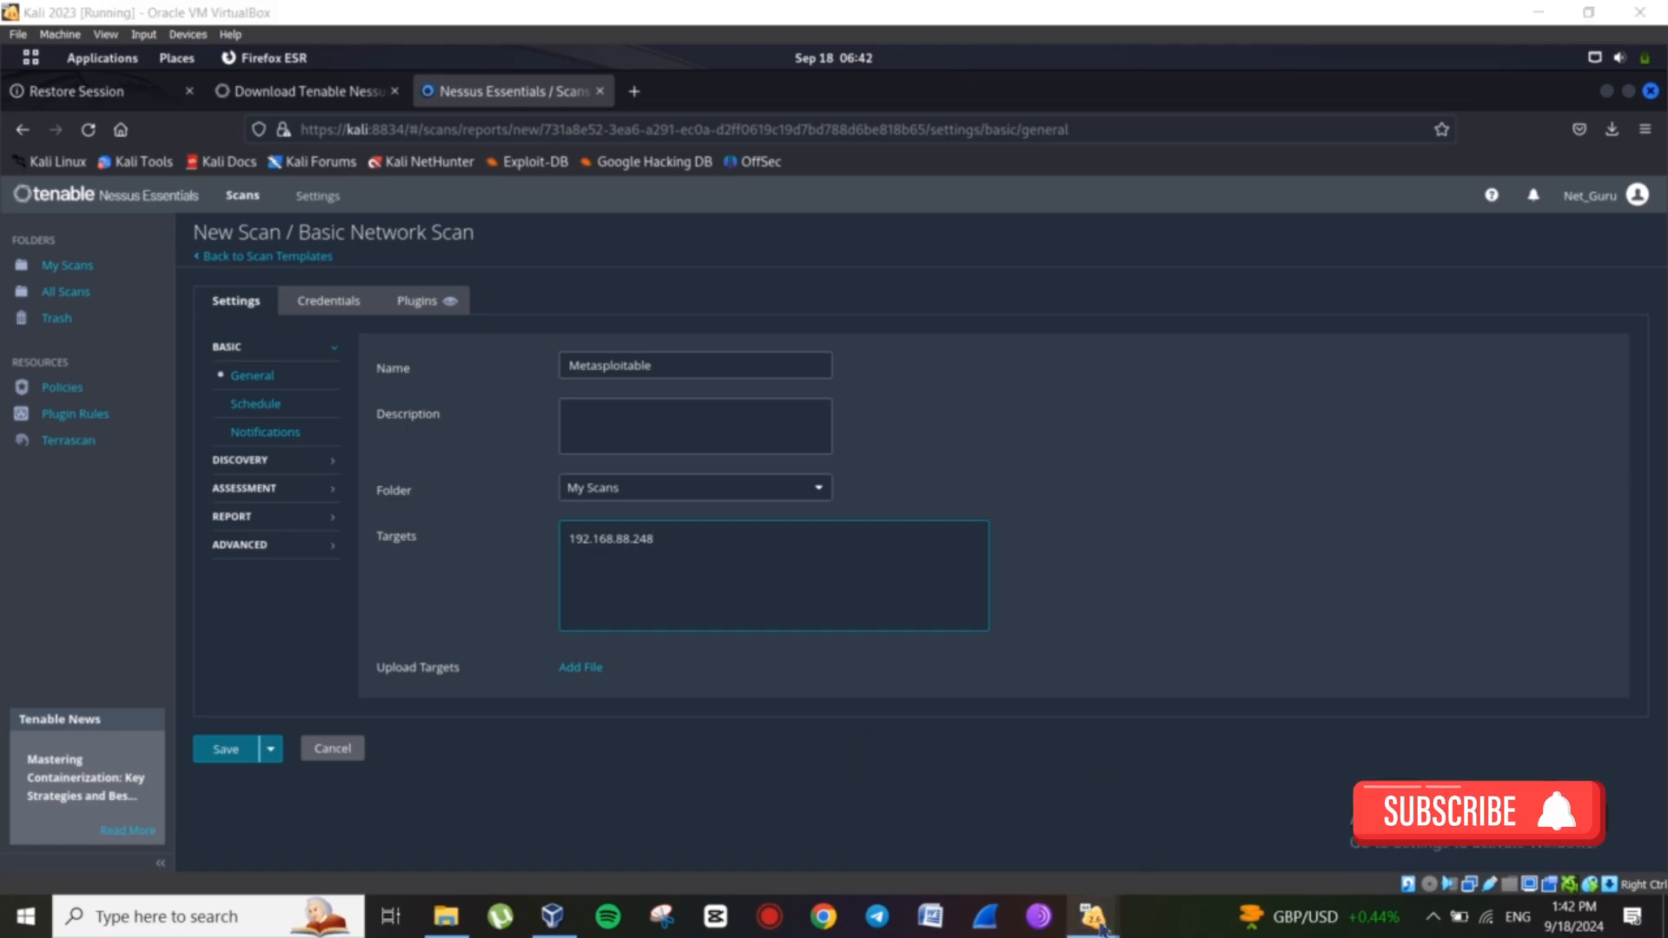
# Confirm 192.168.88.248 in the Metasploitable VM's ifconfig output, then return to the Kali VM.
pyautogui.moveTo(1096, 922)
pyautogui.click(1117, 825)
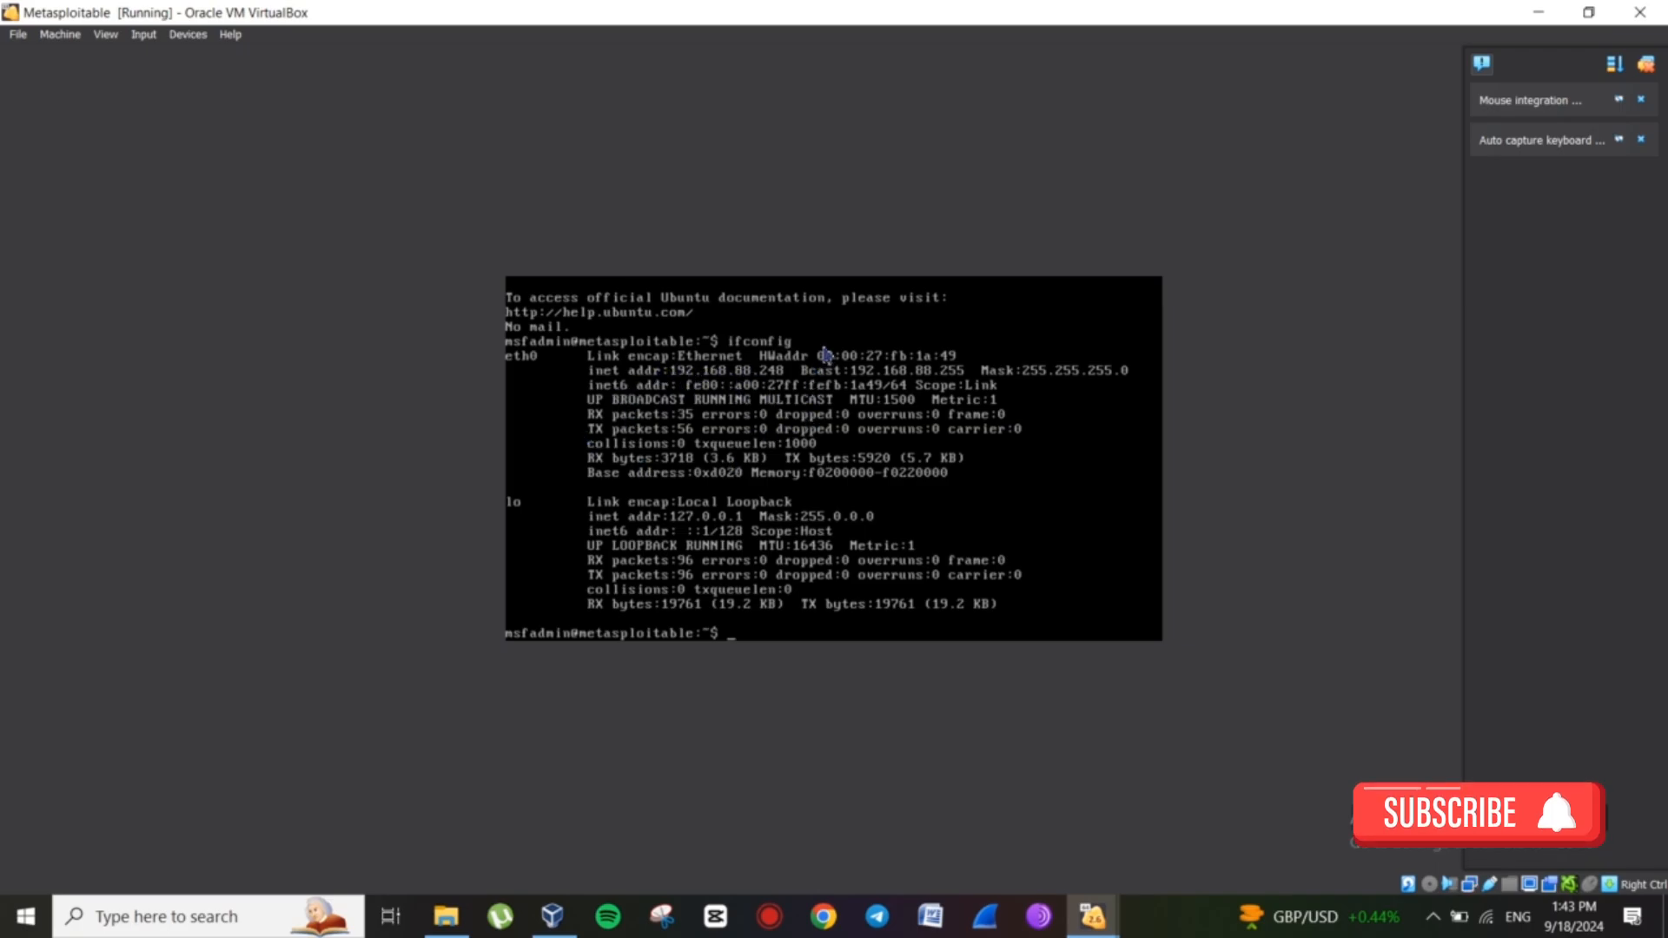
pyautogui.moveTo(1095, 917)
pyautogui.click(980, 796)
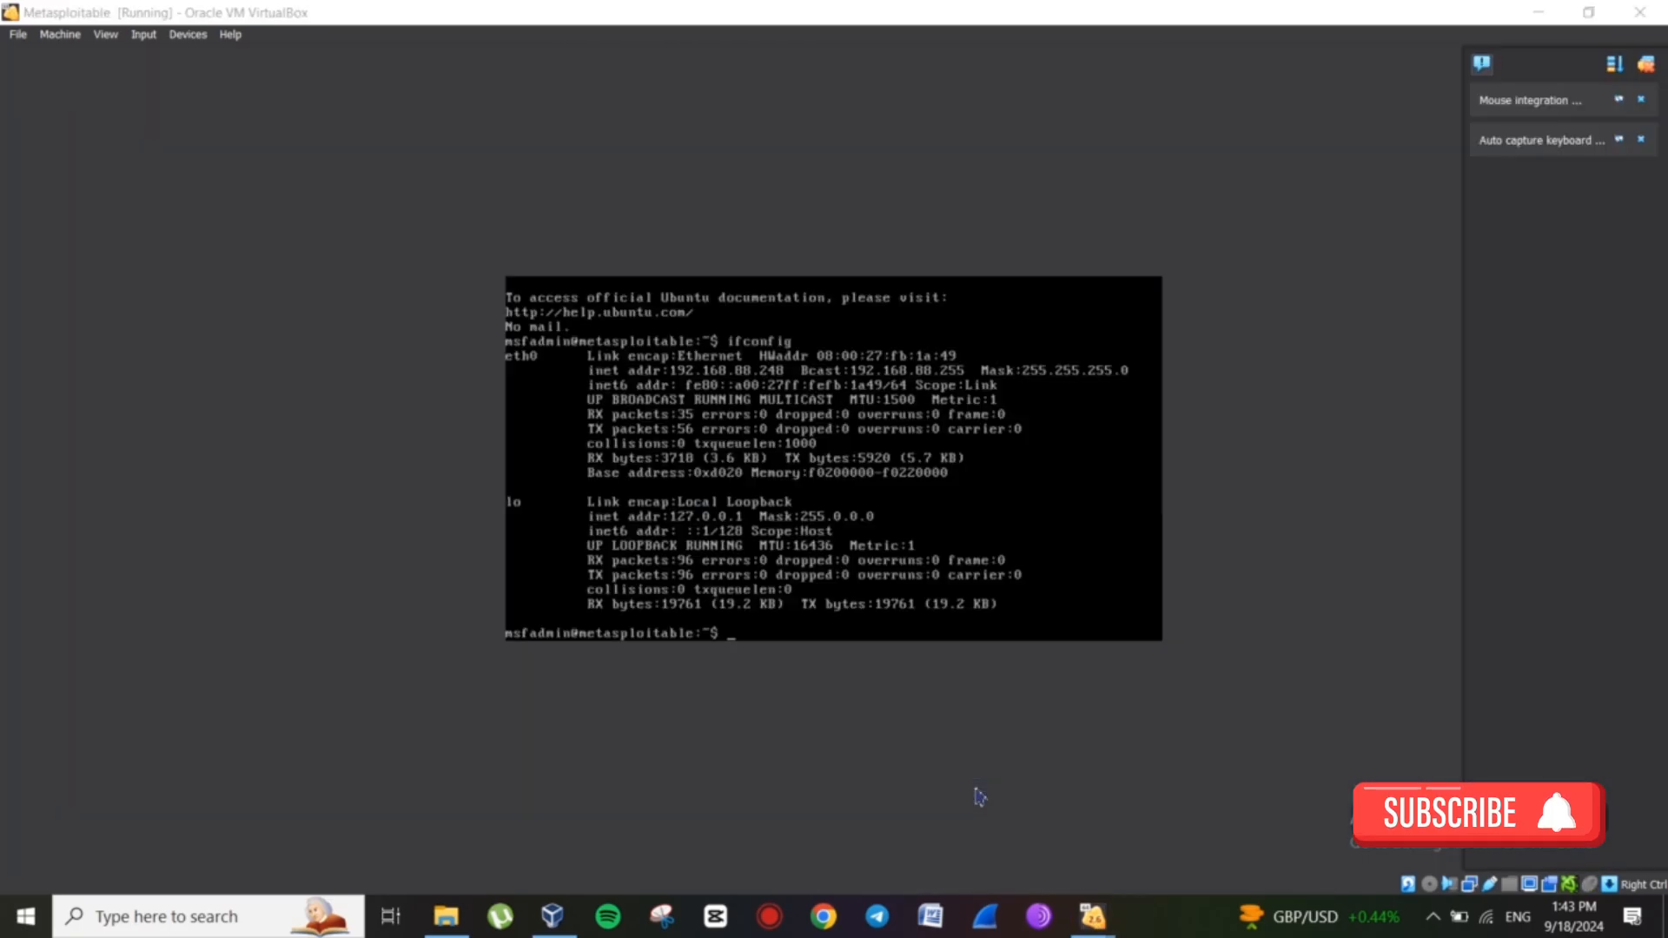
pyautogui.moveTo(1093, 917)
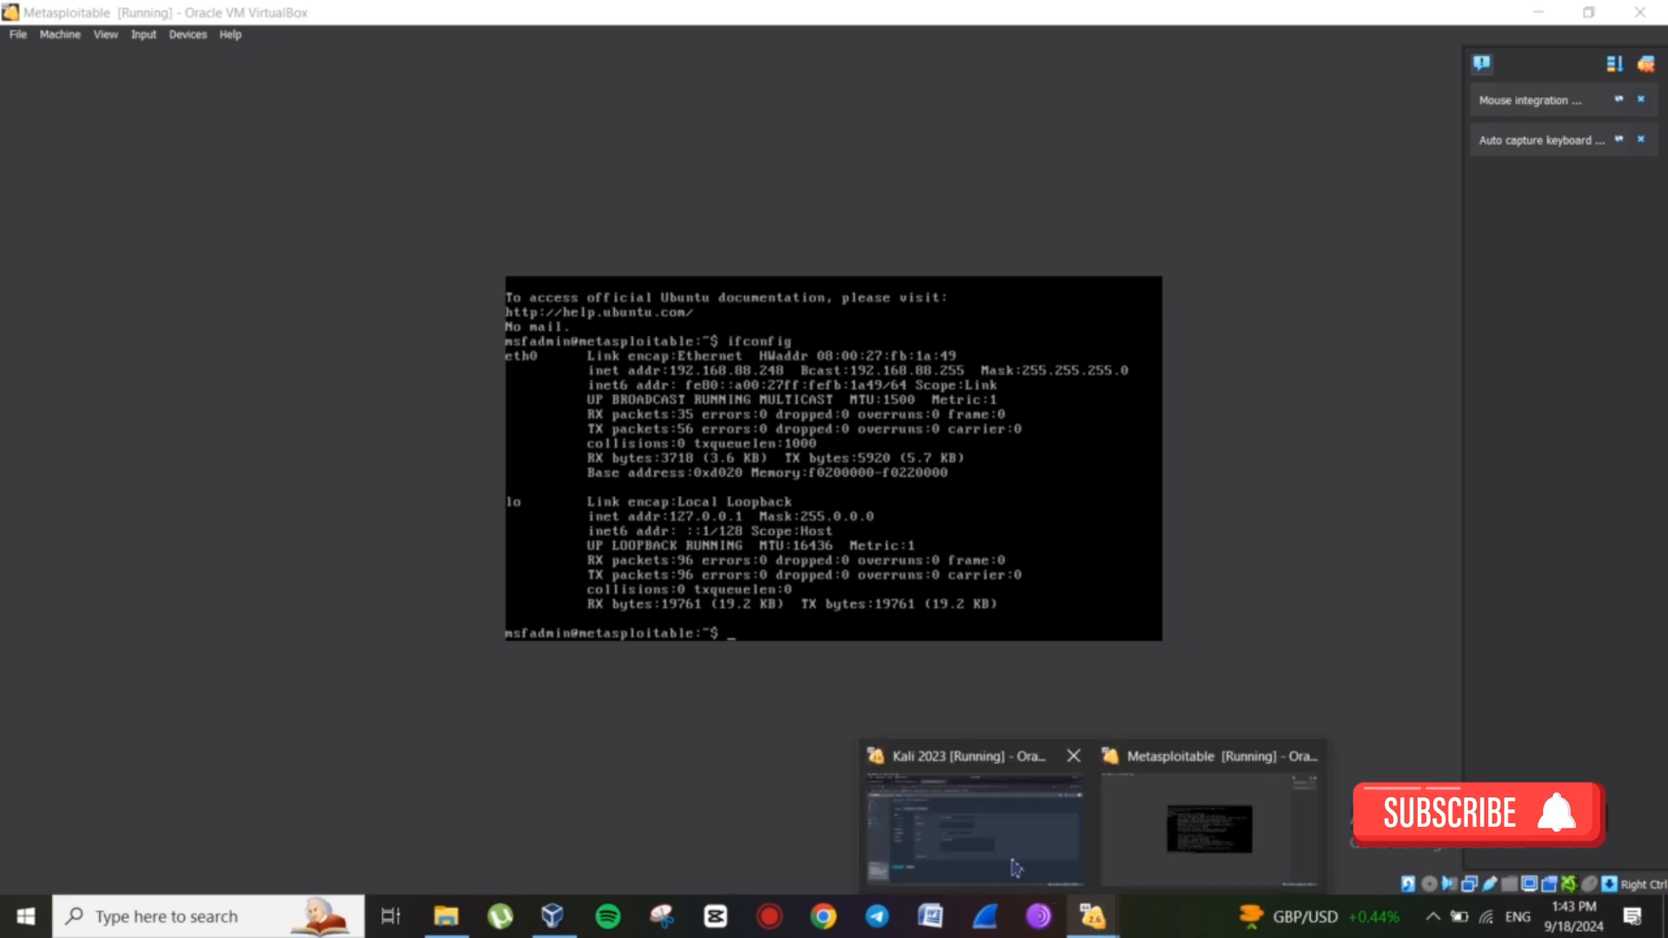
pyautogui.click(1002, 857)
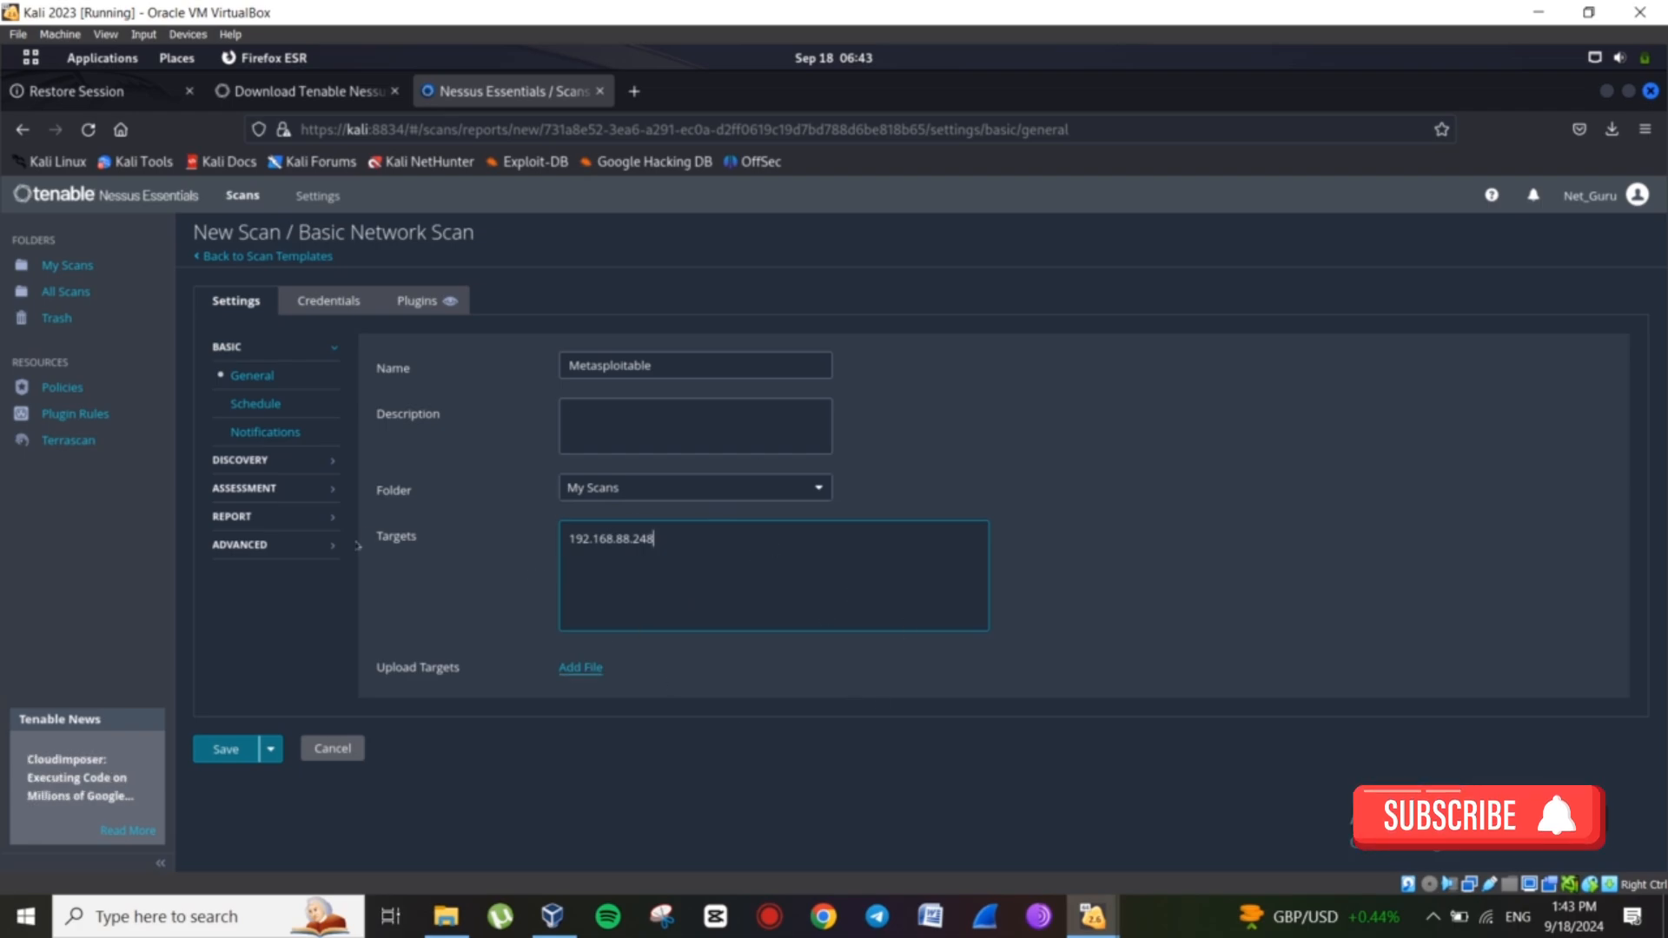
# Review the scan's Schedule, Notifications and Discovery settings (Port scan, common ports).
pyautogui.click(256, 404)
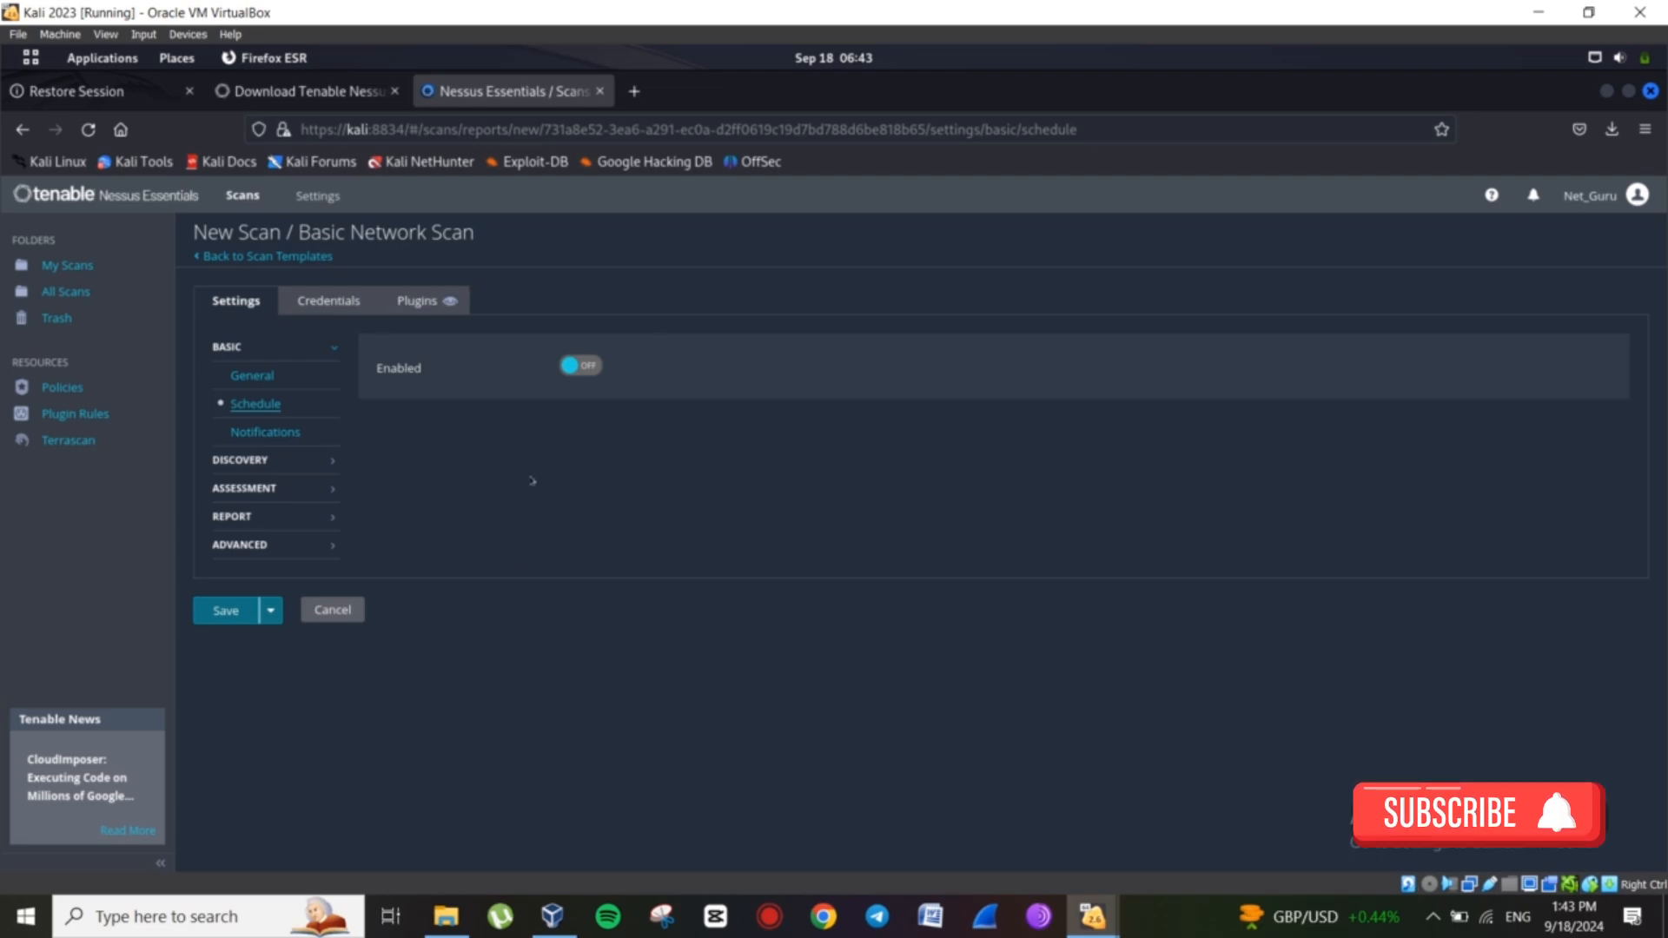
pyautogui.click(264, 433)
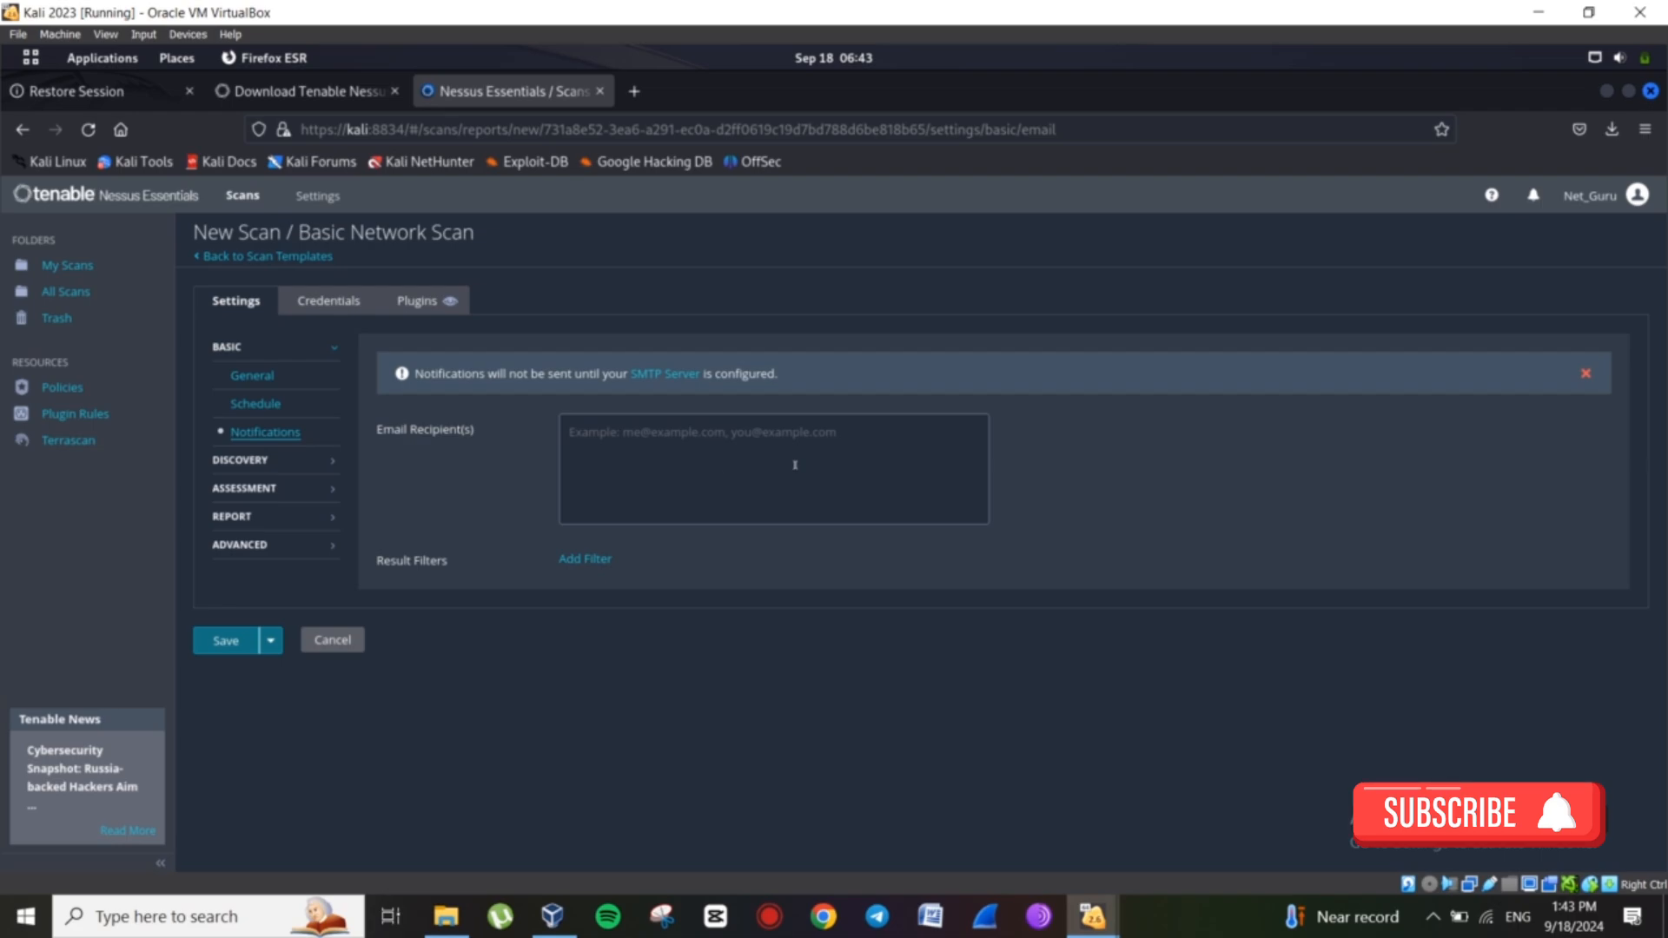
pyautogui.click(252, 460)
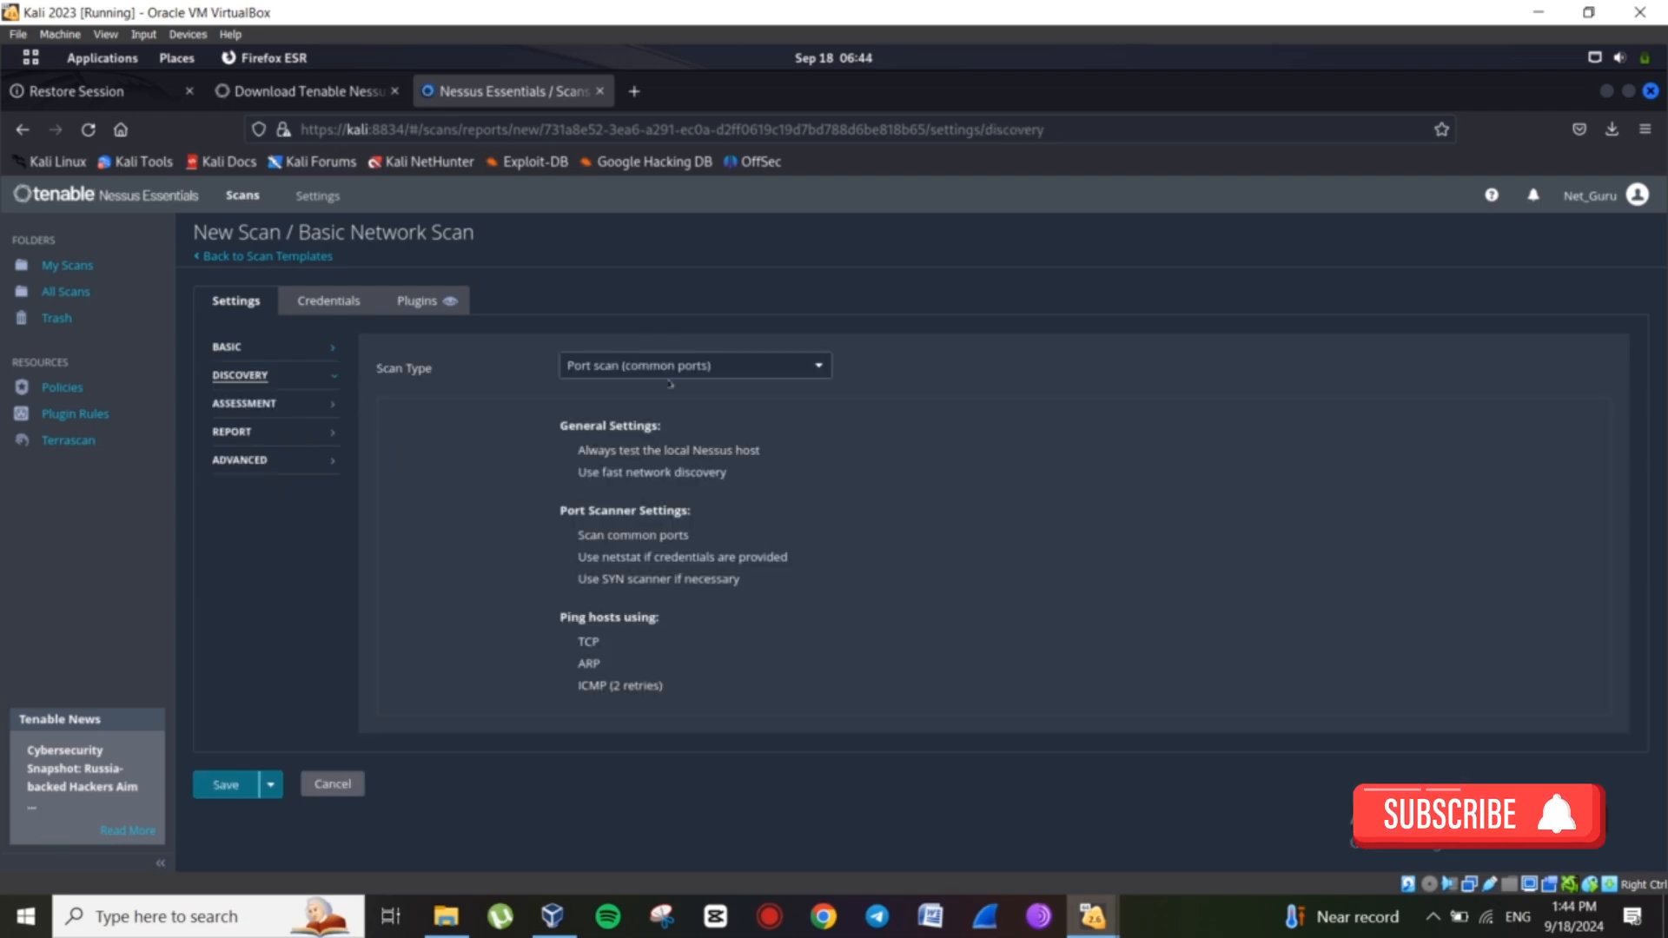
# Keep Port scan (common ports) as the discovery type and switch to the Assessment settings.
pyautogui.click(751, 371)
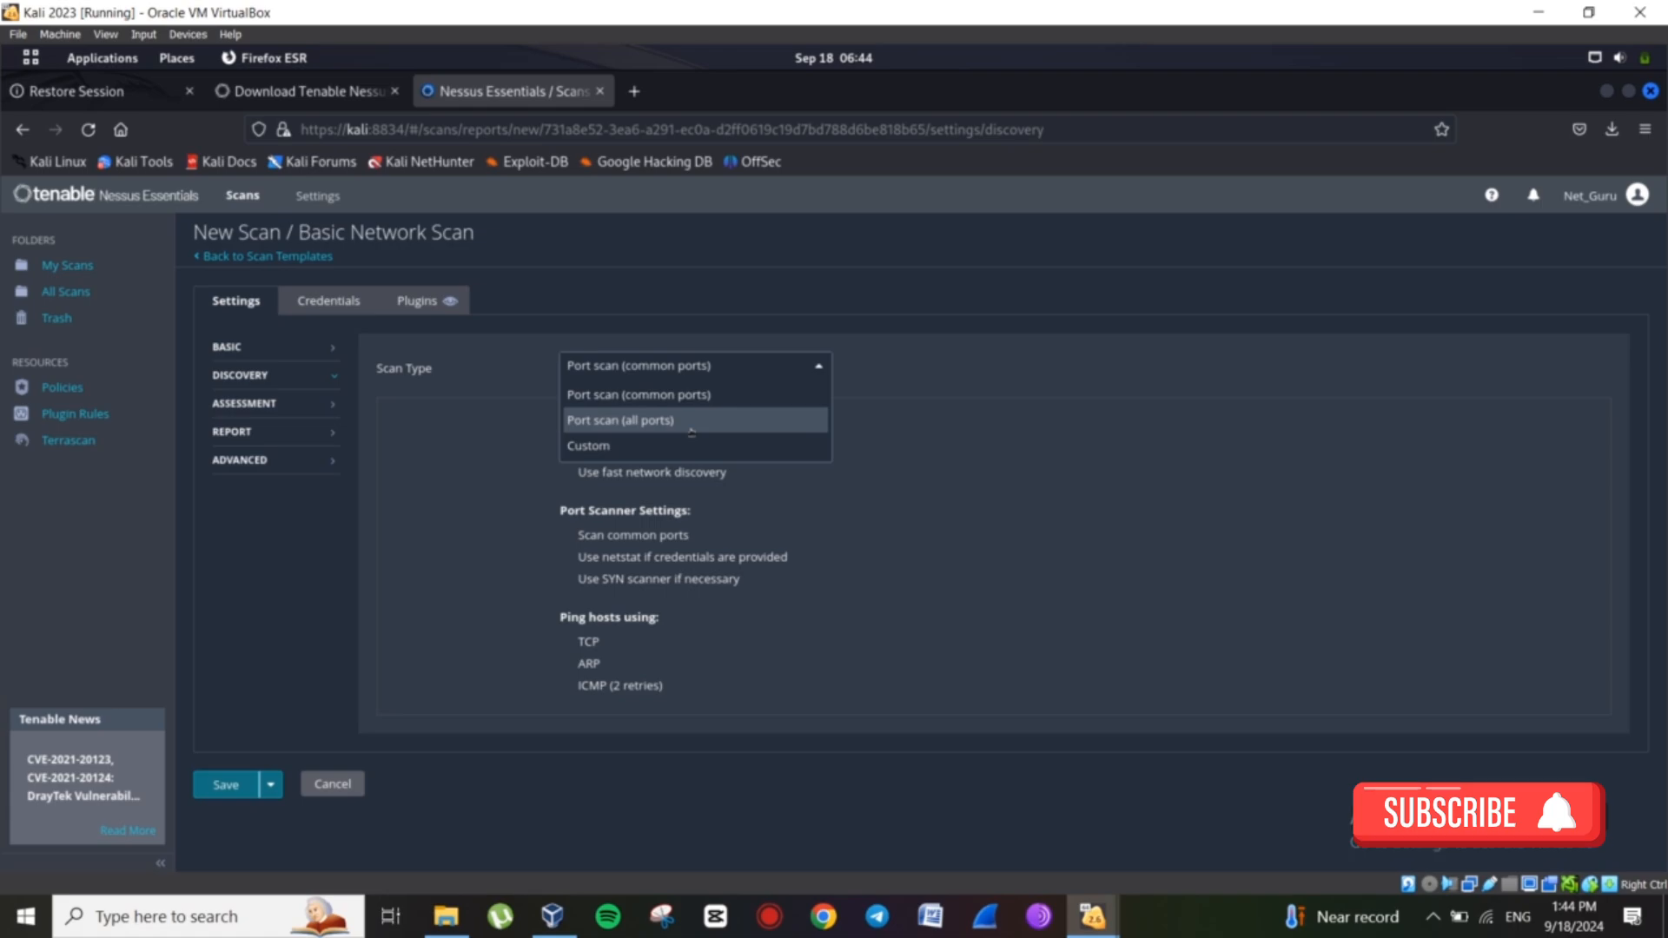
pyautogui.click(707, 396)
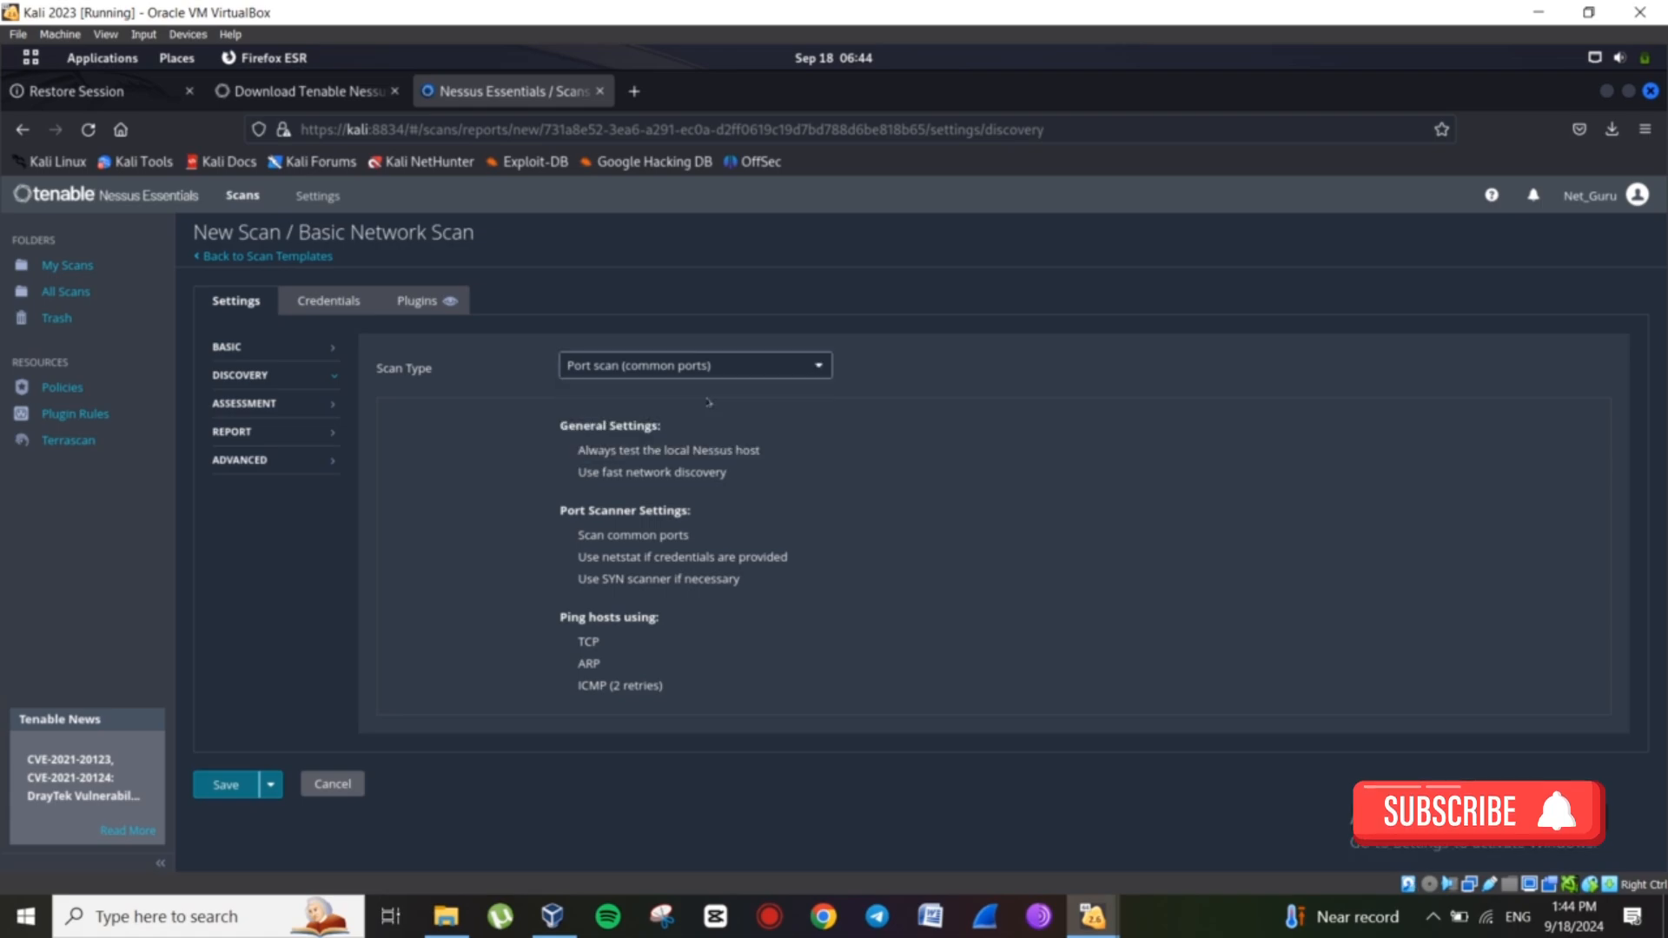
pyautogui.click(276, 404)
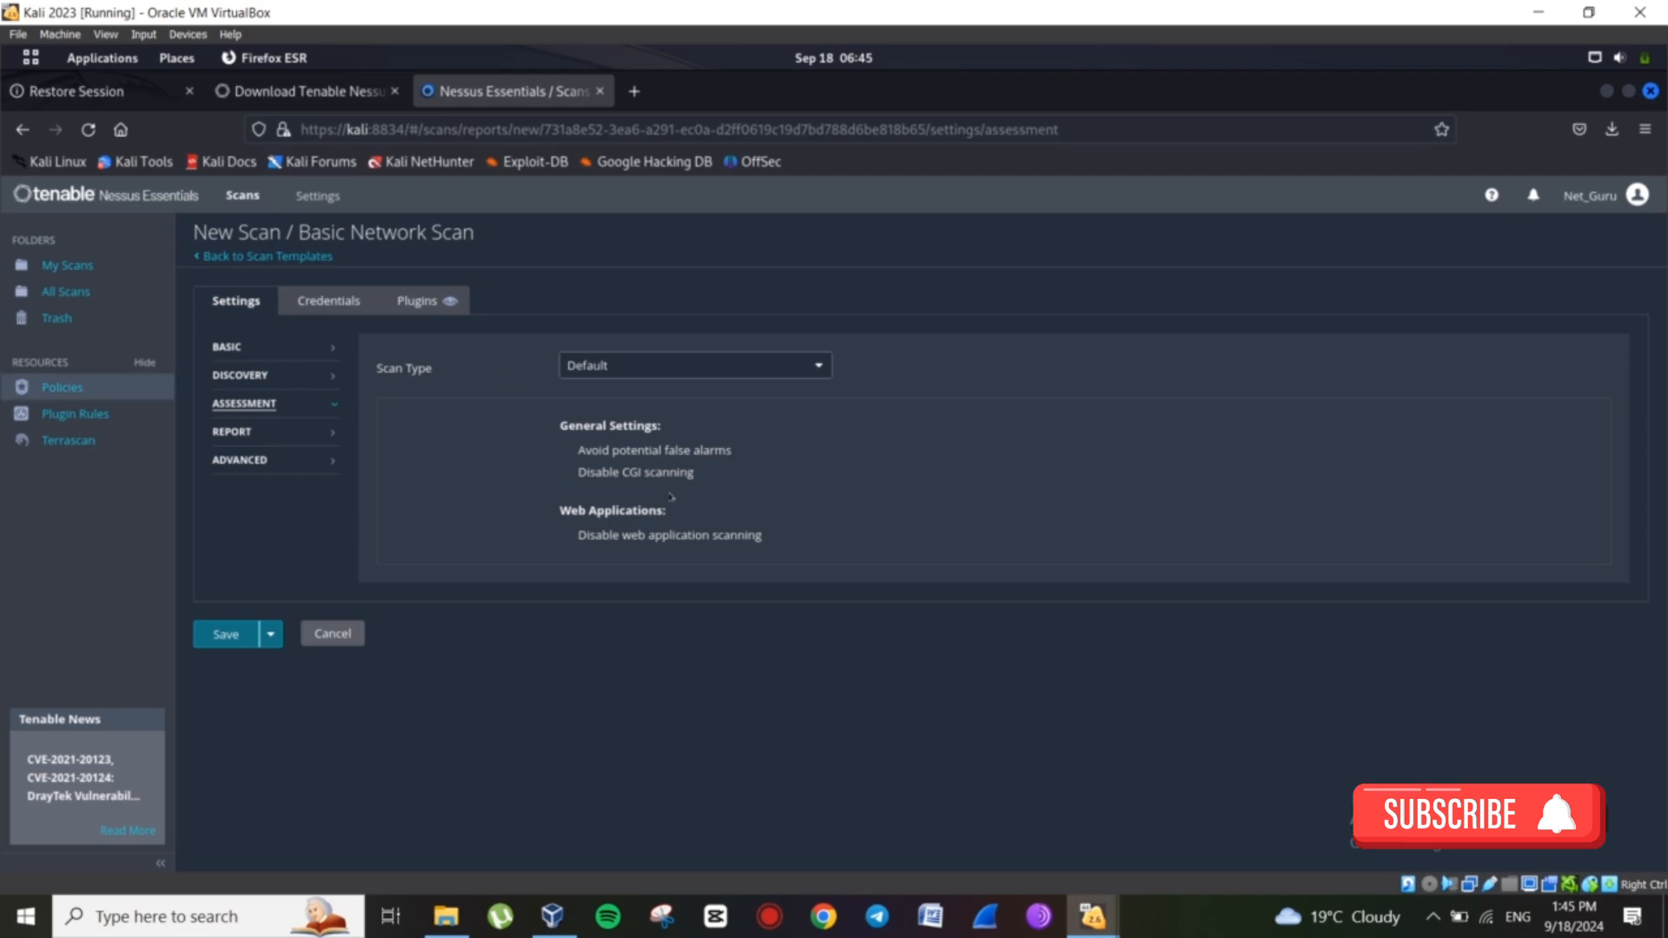
# View the Report options, then leave the Advanced performance scan type at Default.
pyautogui.click(286, 431)
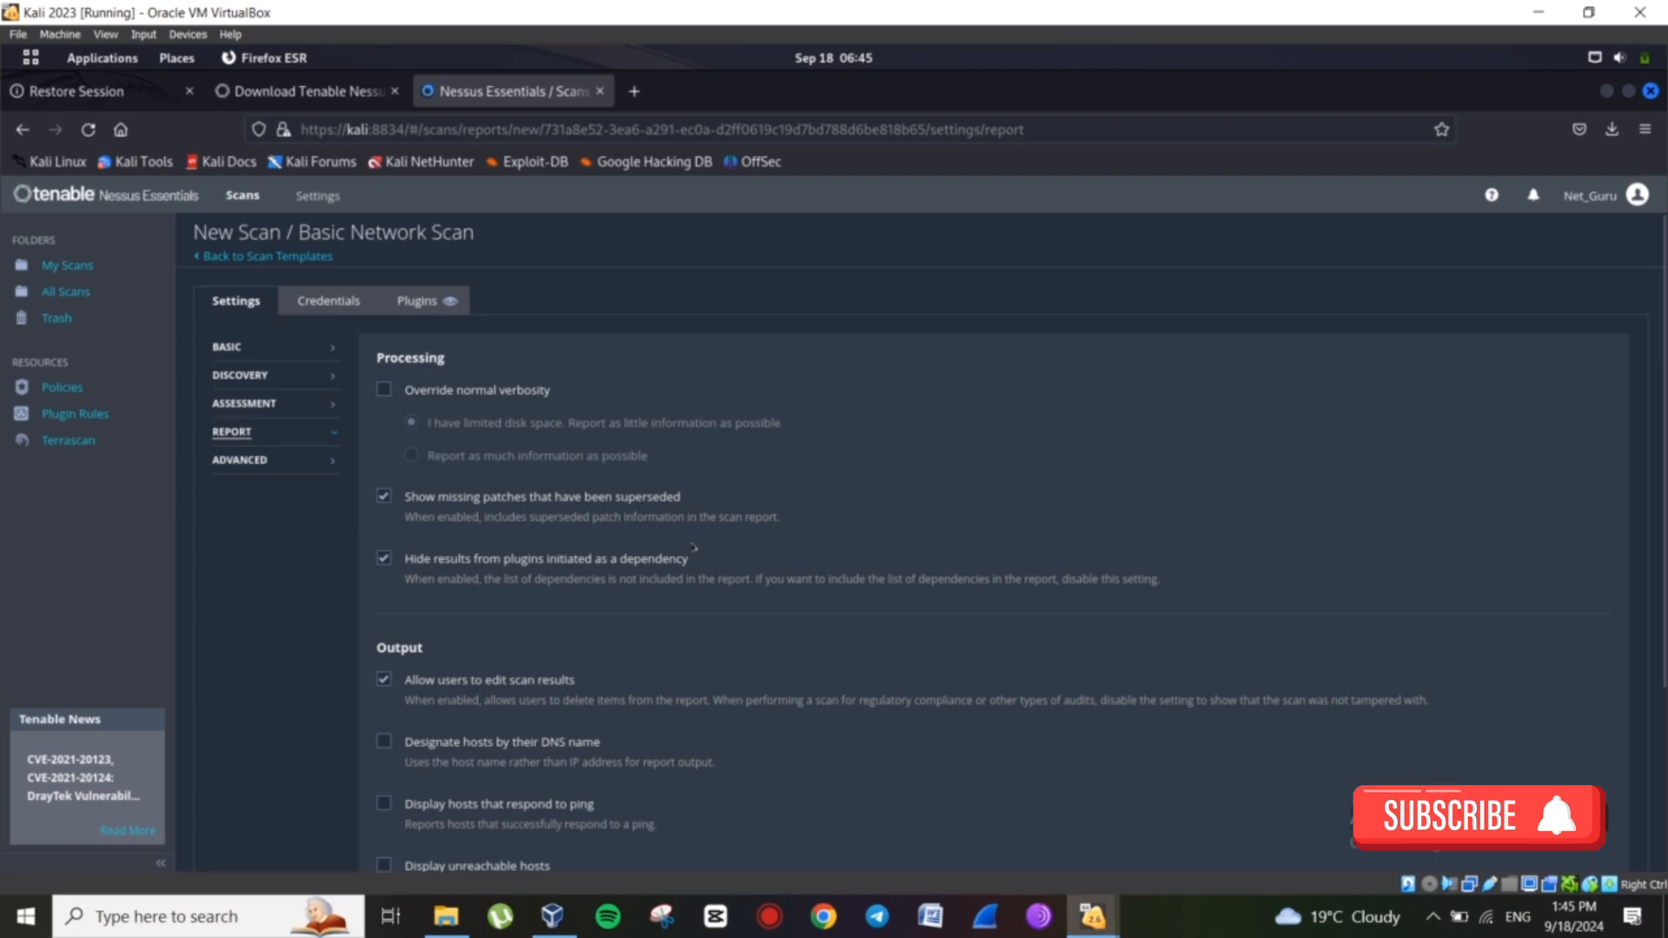
pyautogui.click(273, 462)
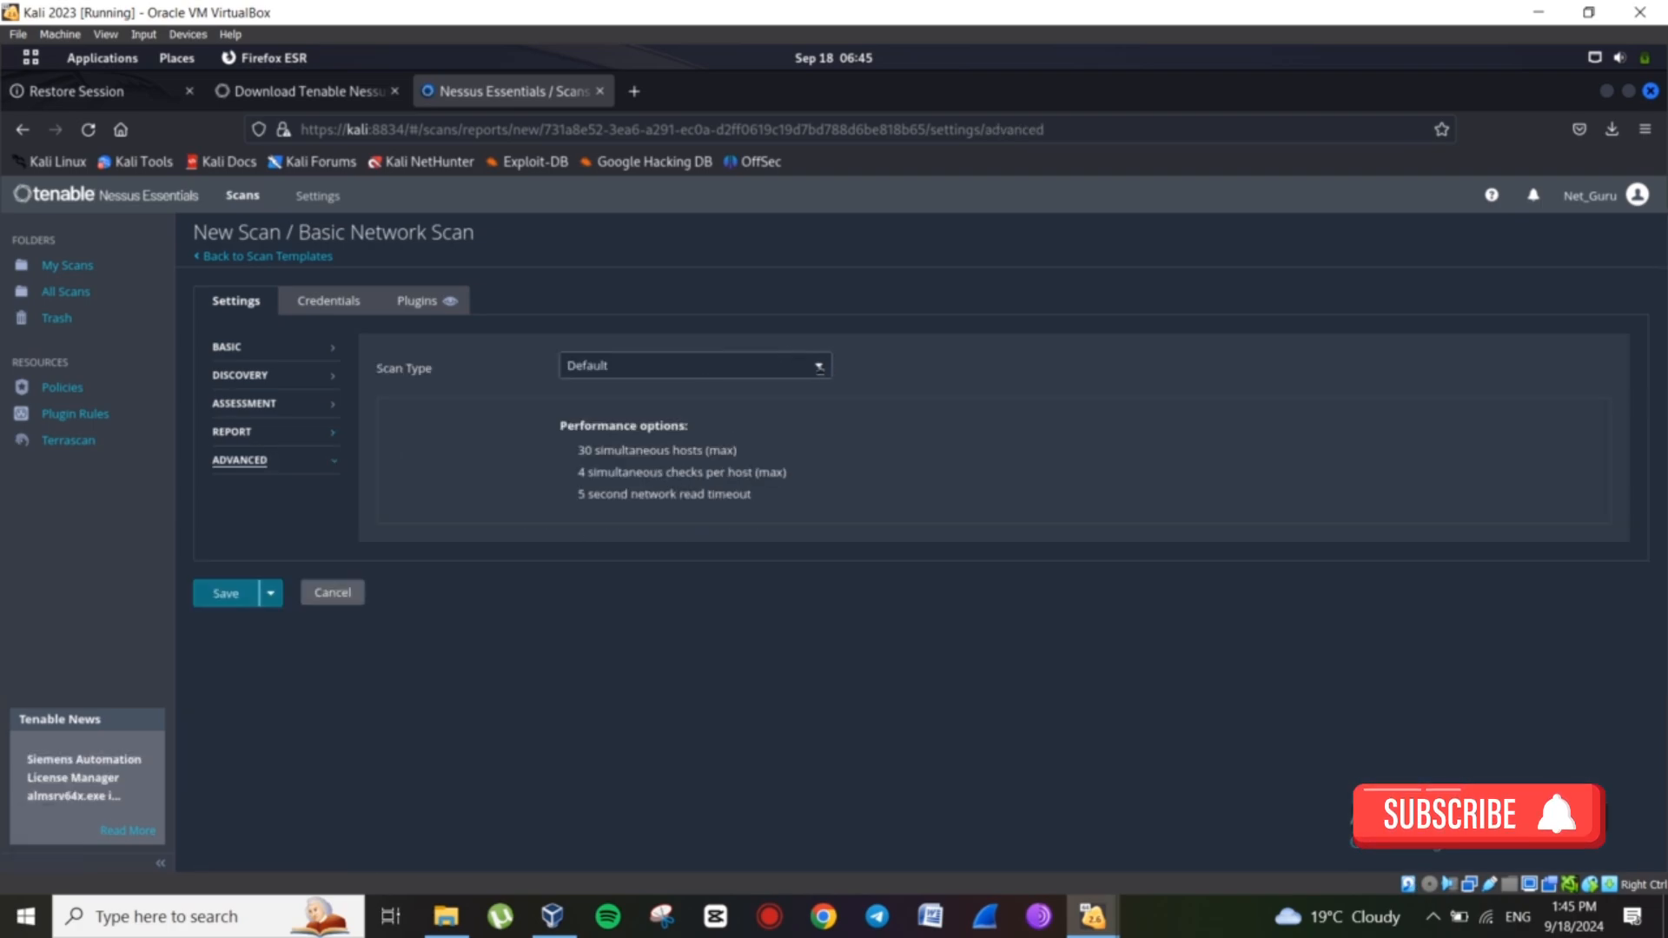
pyautogui.click(818, 367)
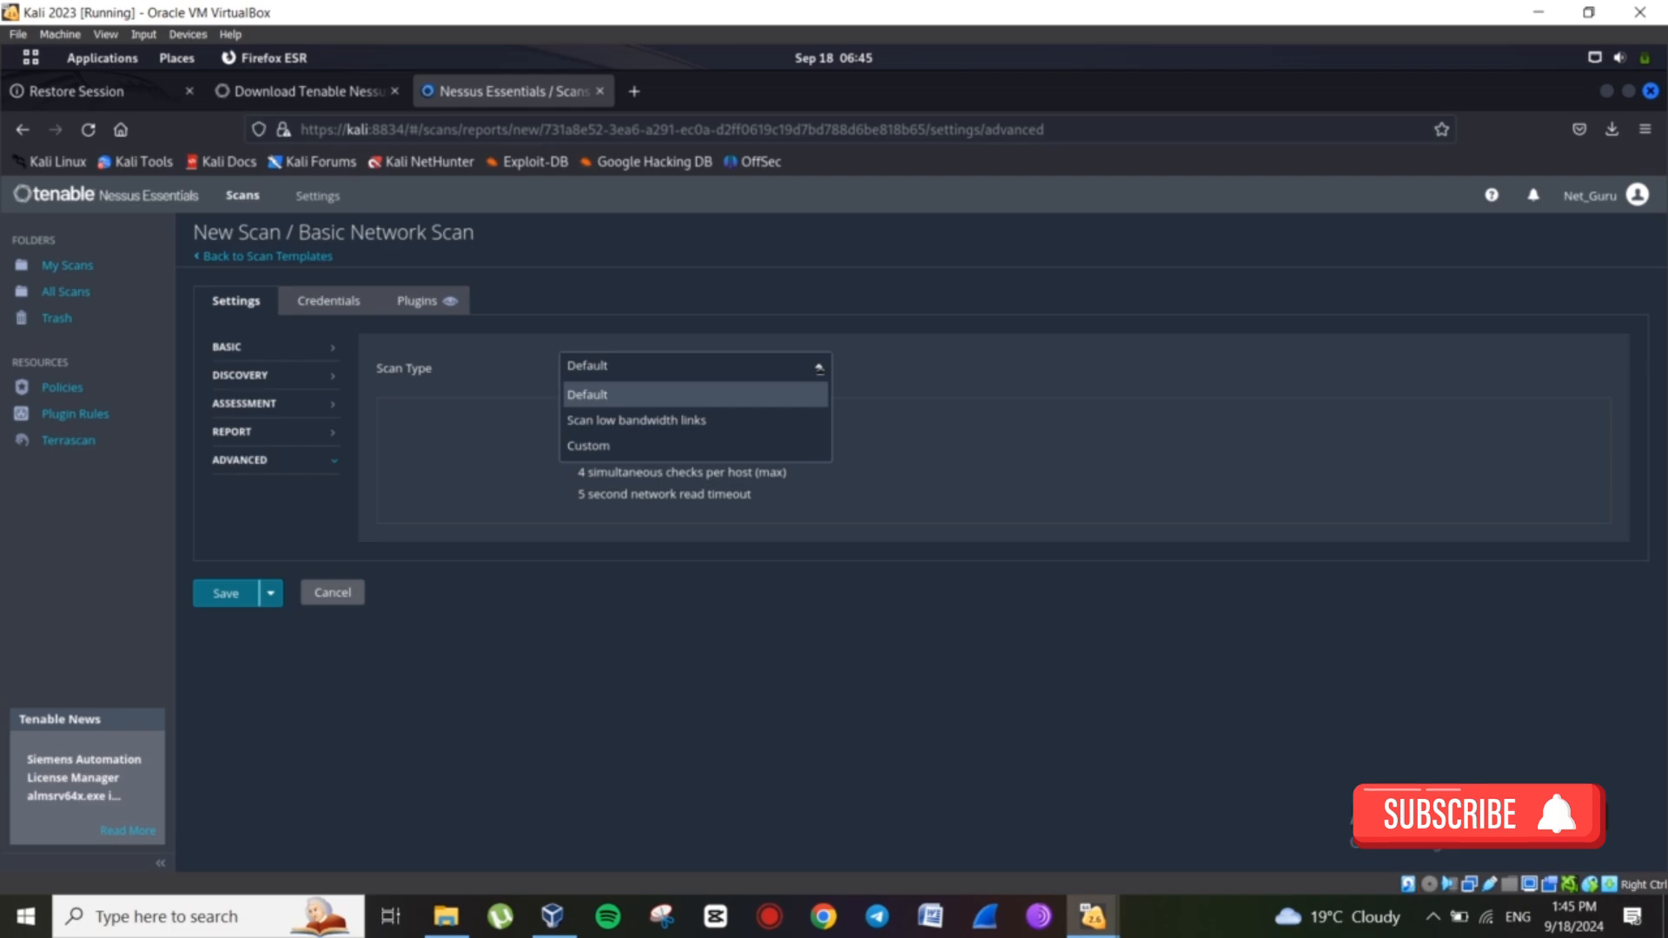
pyautogui.click(818, 367)
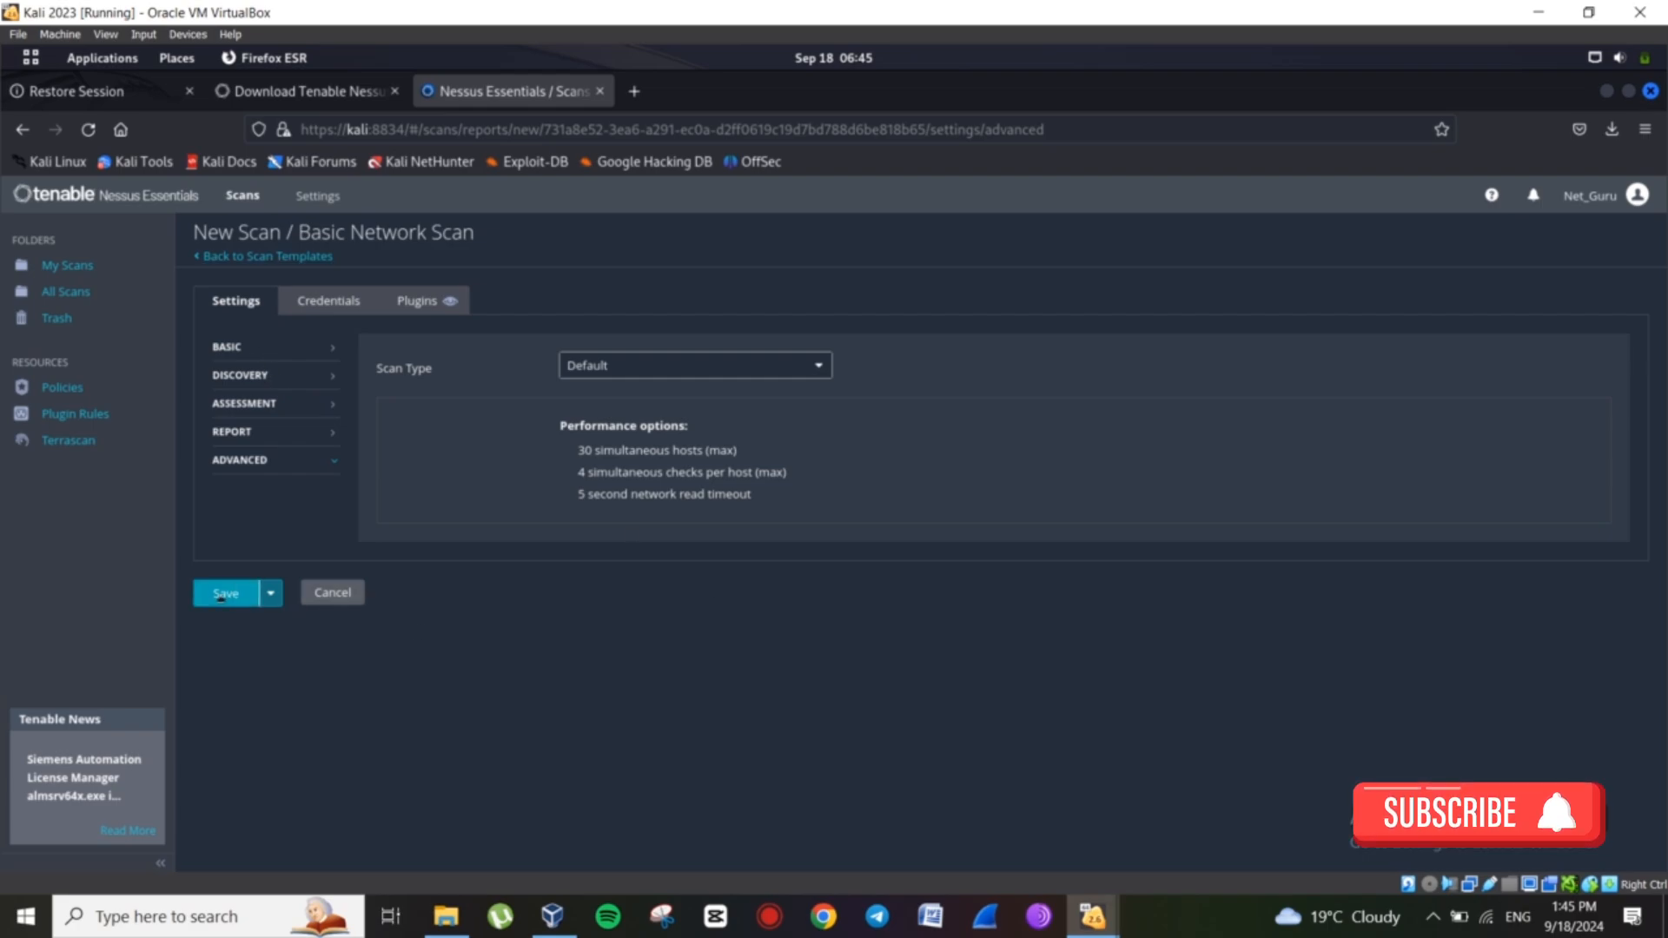
# Save and launch the Metasploitable scan, then open its results showing 43 findings.
pyautogui.click(225, 594)
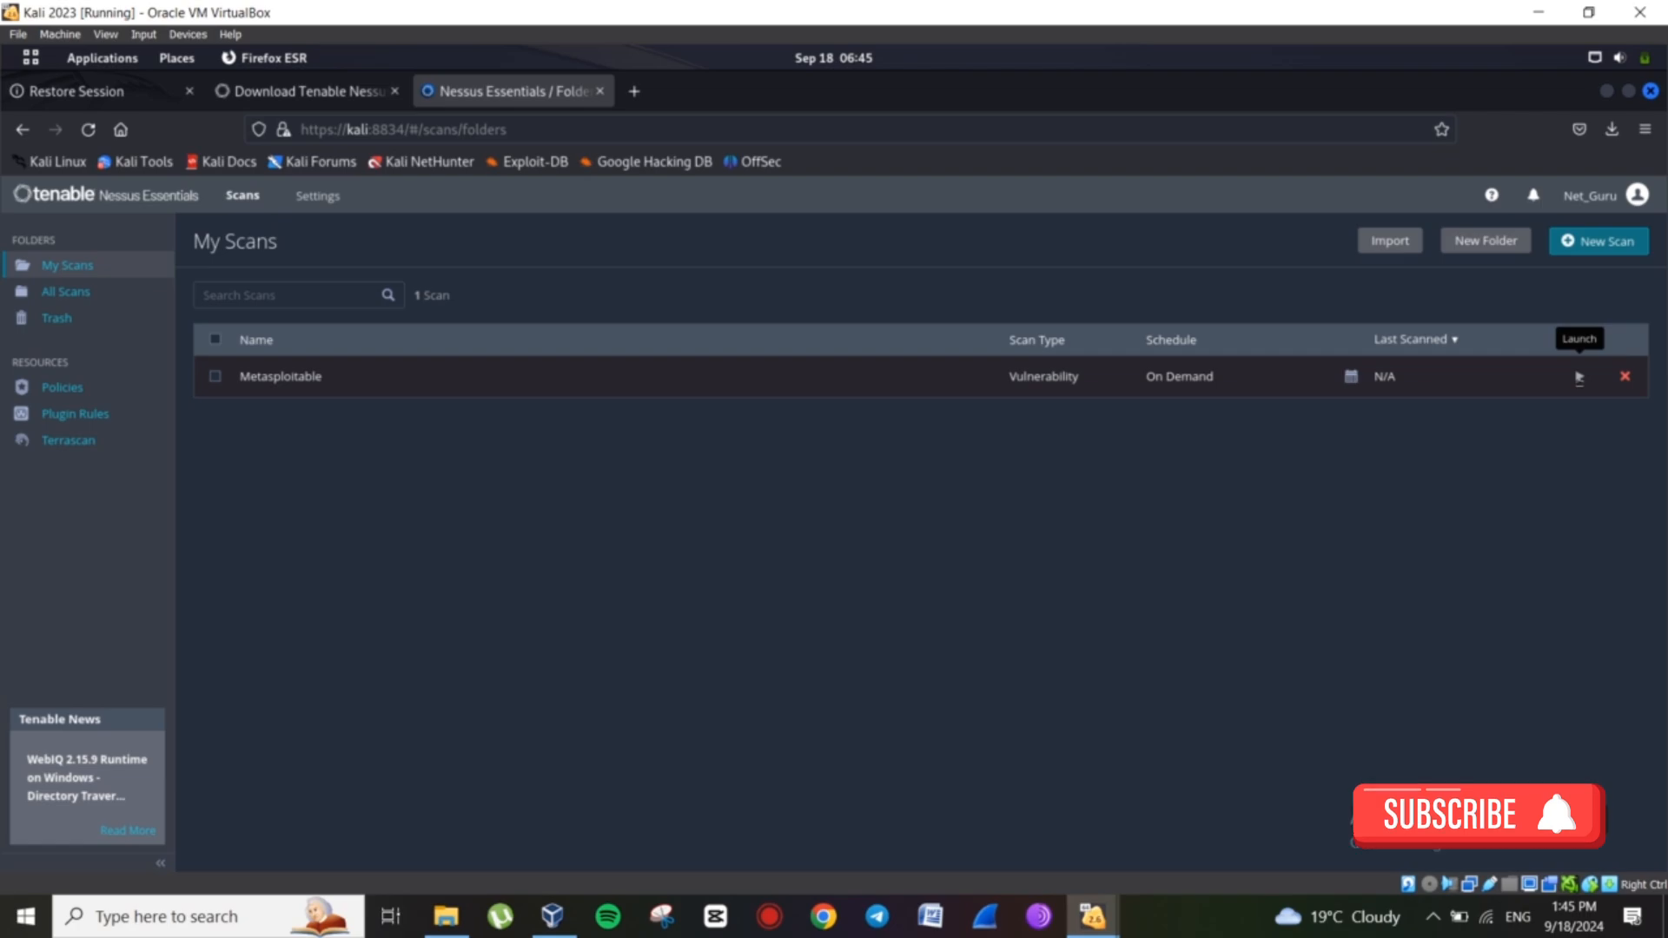
pyautogui.click(1579, 378)
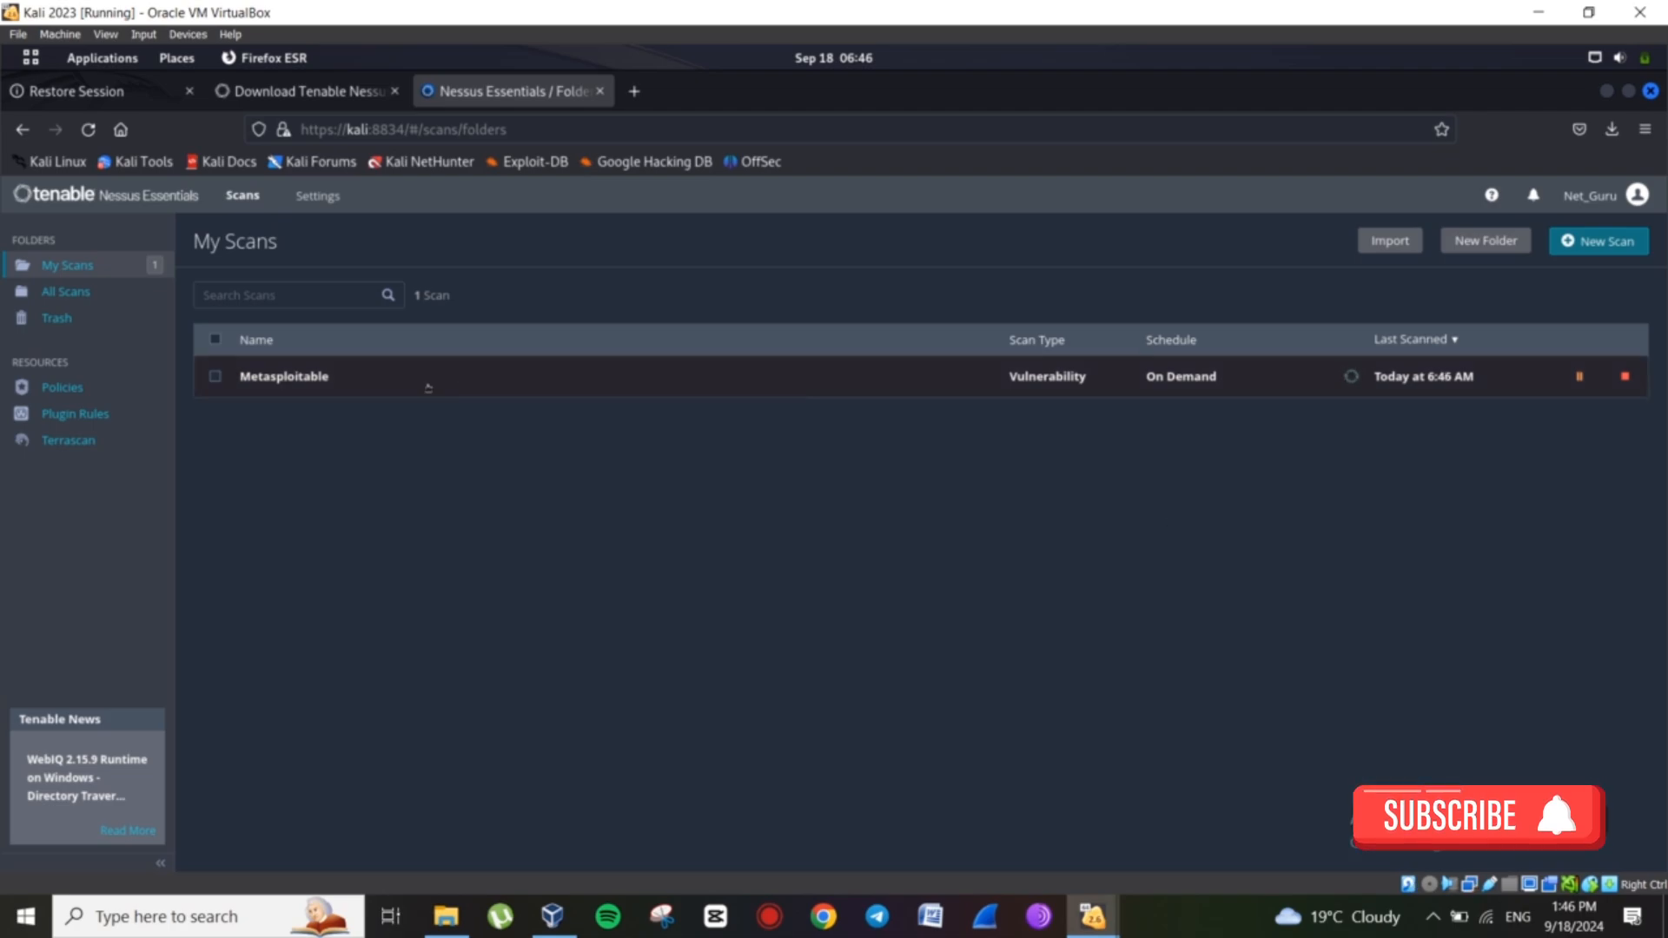
pyautogui.click(299, 380)
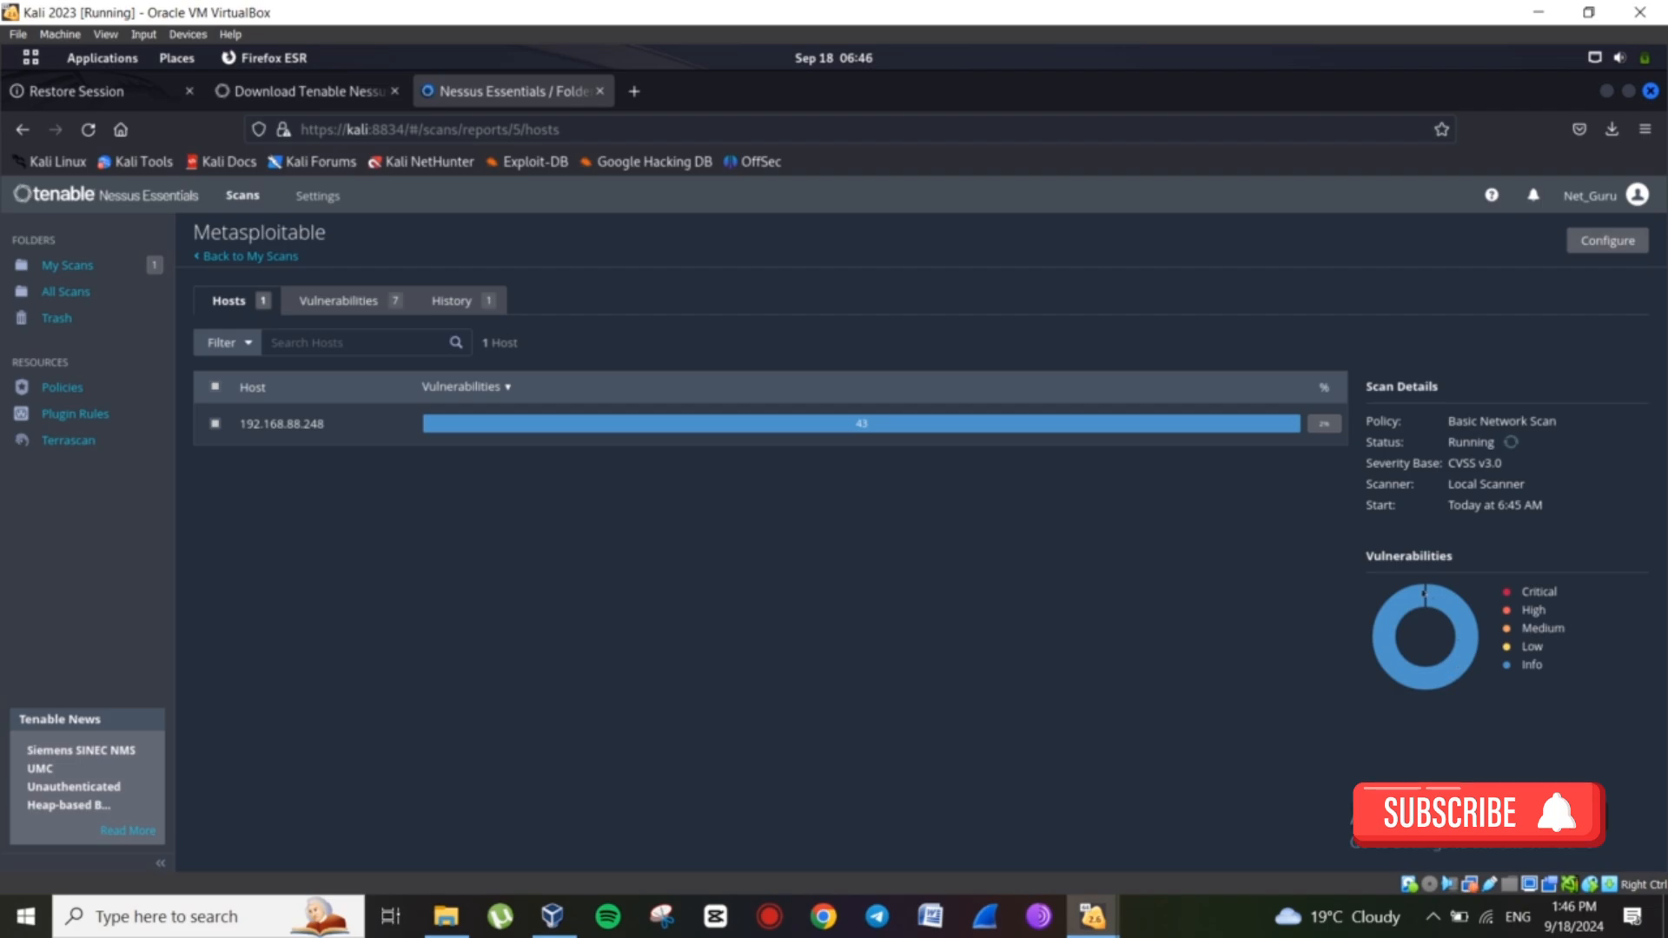
pyautogui.moveTo(1389, 616)
pyautogui.moveTo(1437, 605)
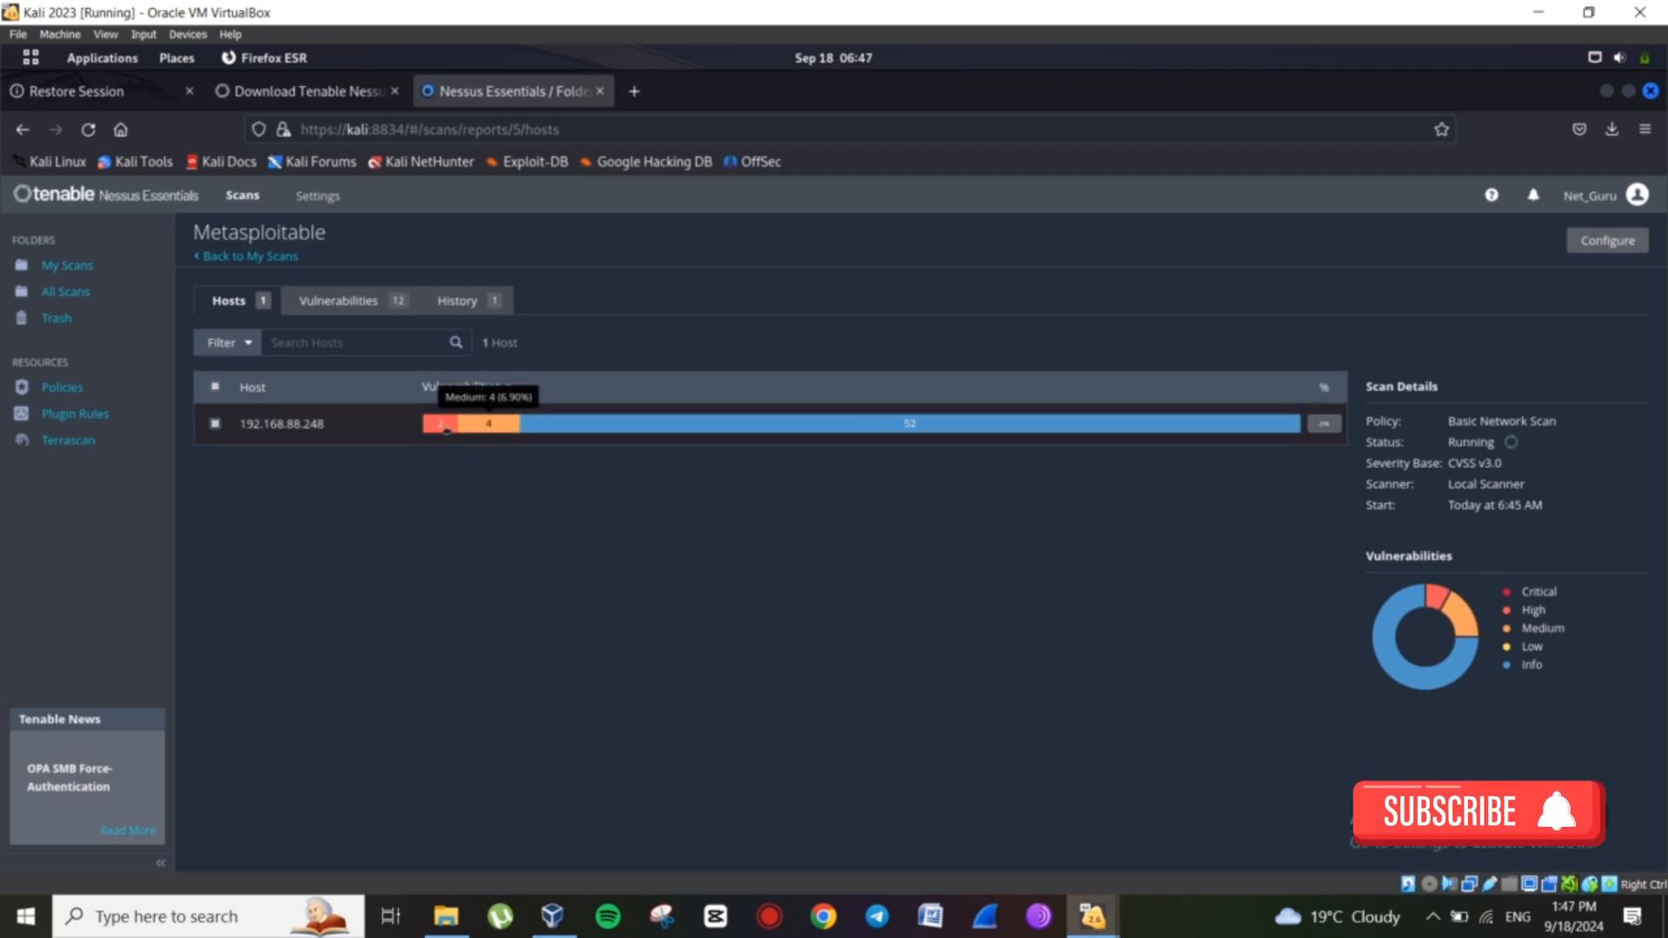
pyautogui.moveTo(441, 425)
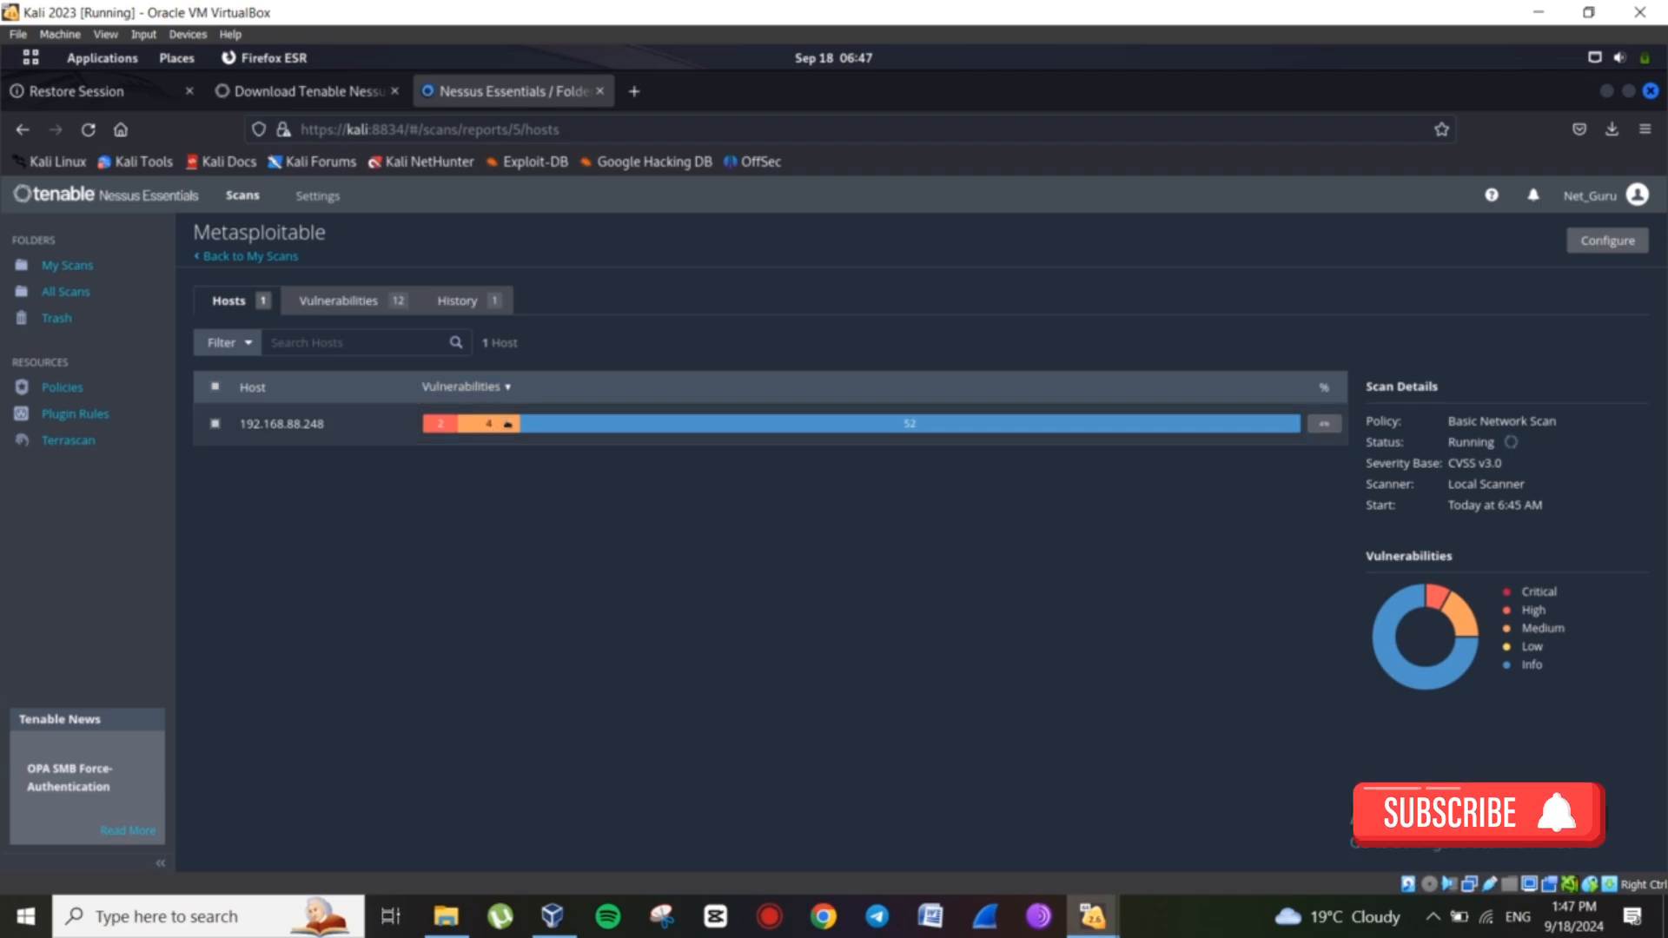
pyautogui.moveTo(561, 427)
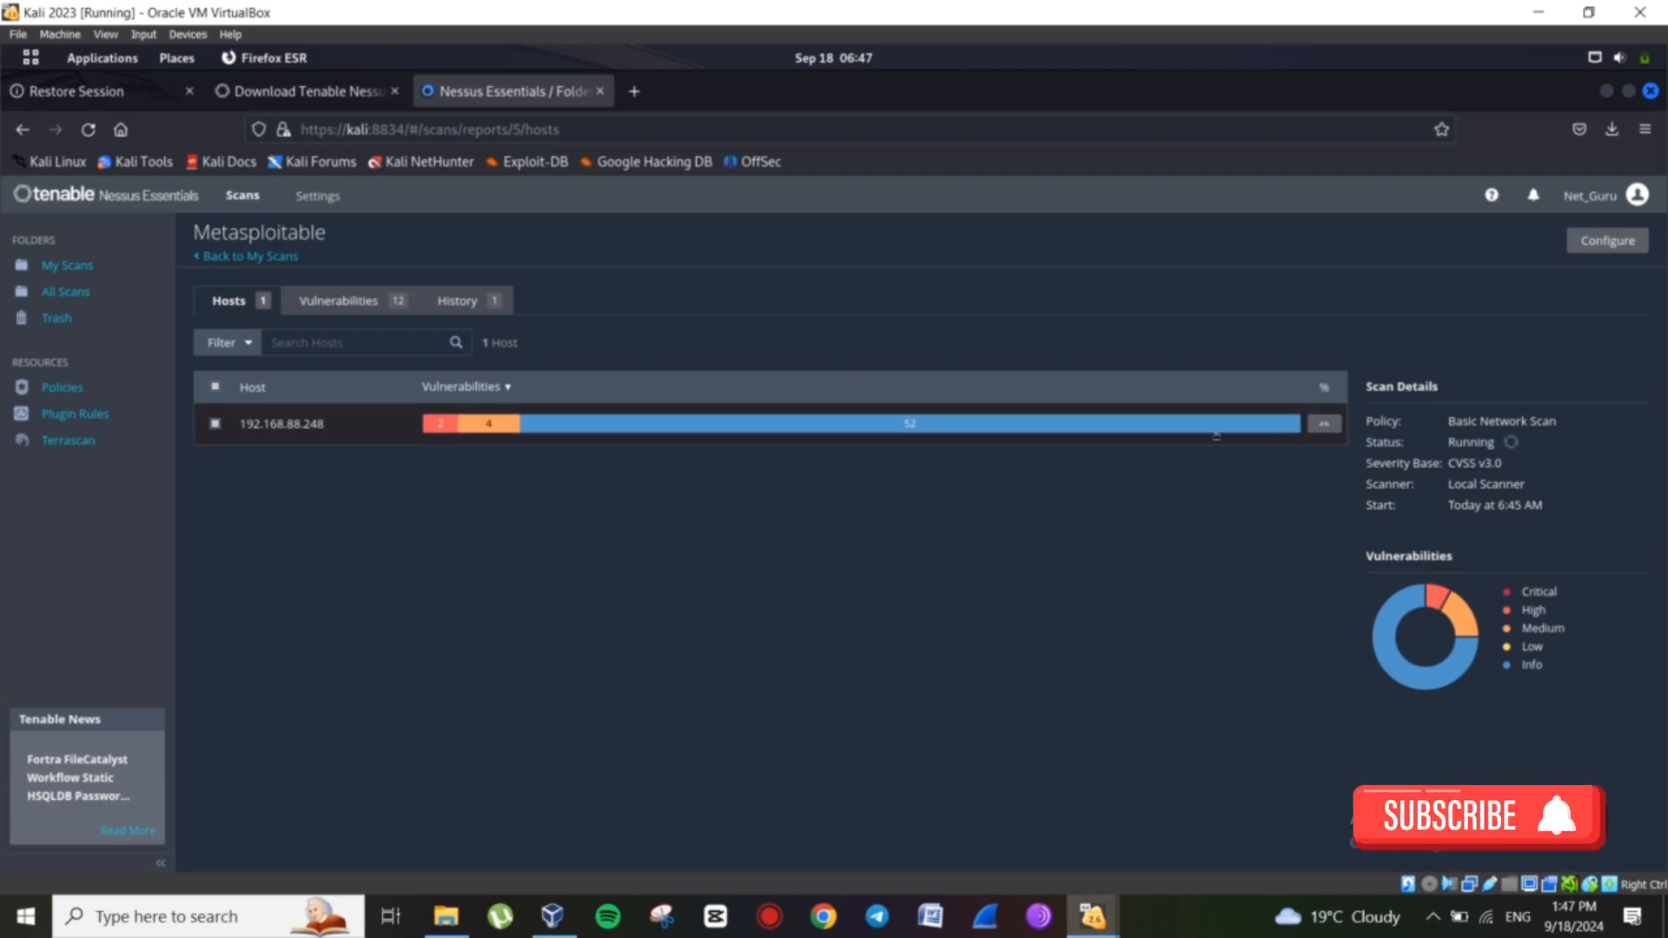
pyautogui.click(372, 305)
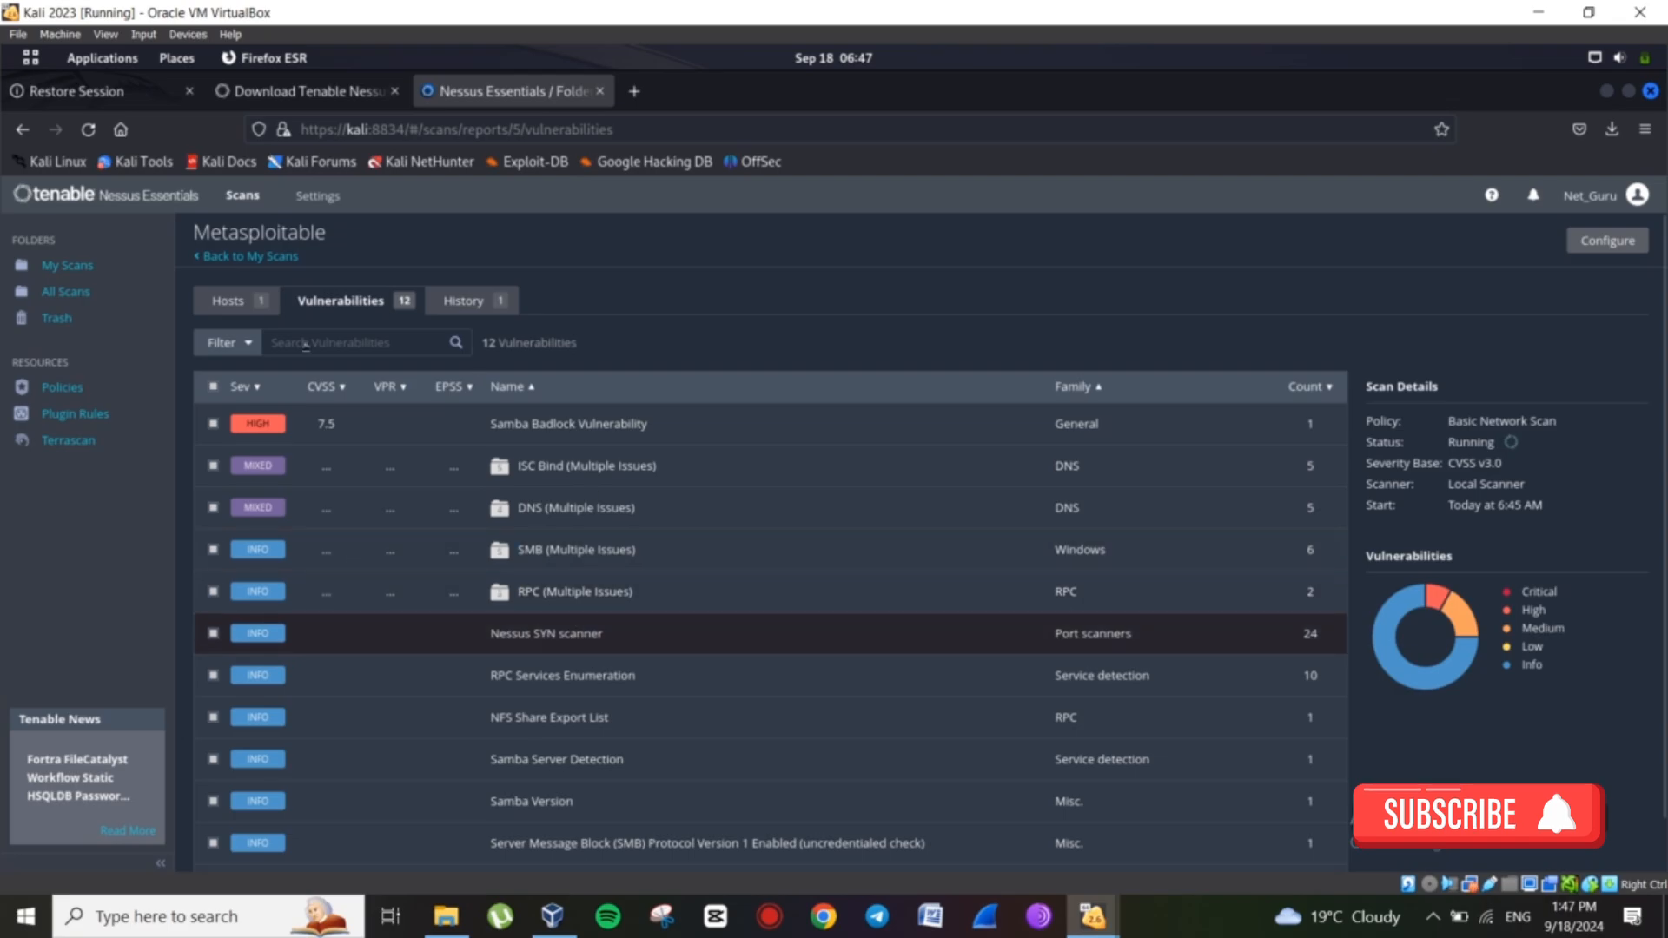
pyautogui.click(227, 301)
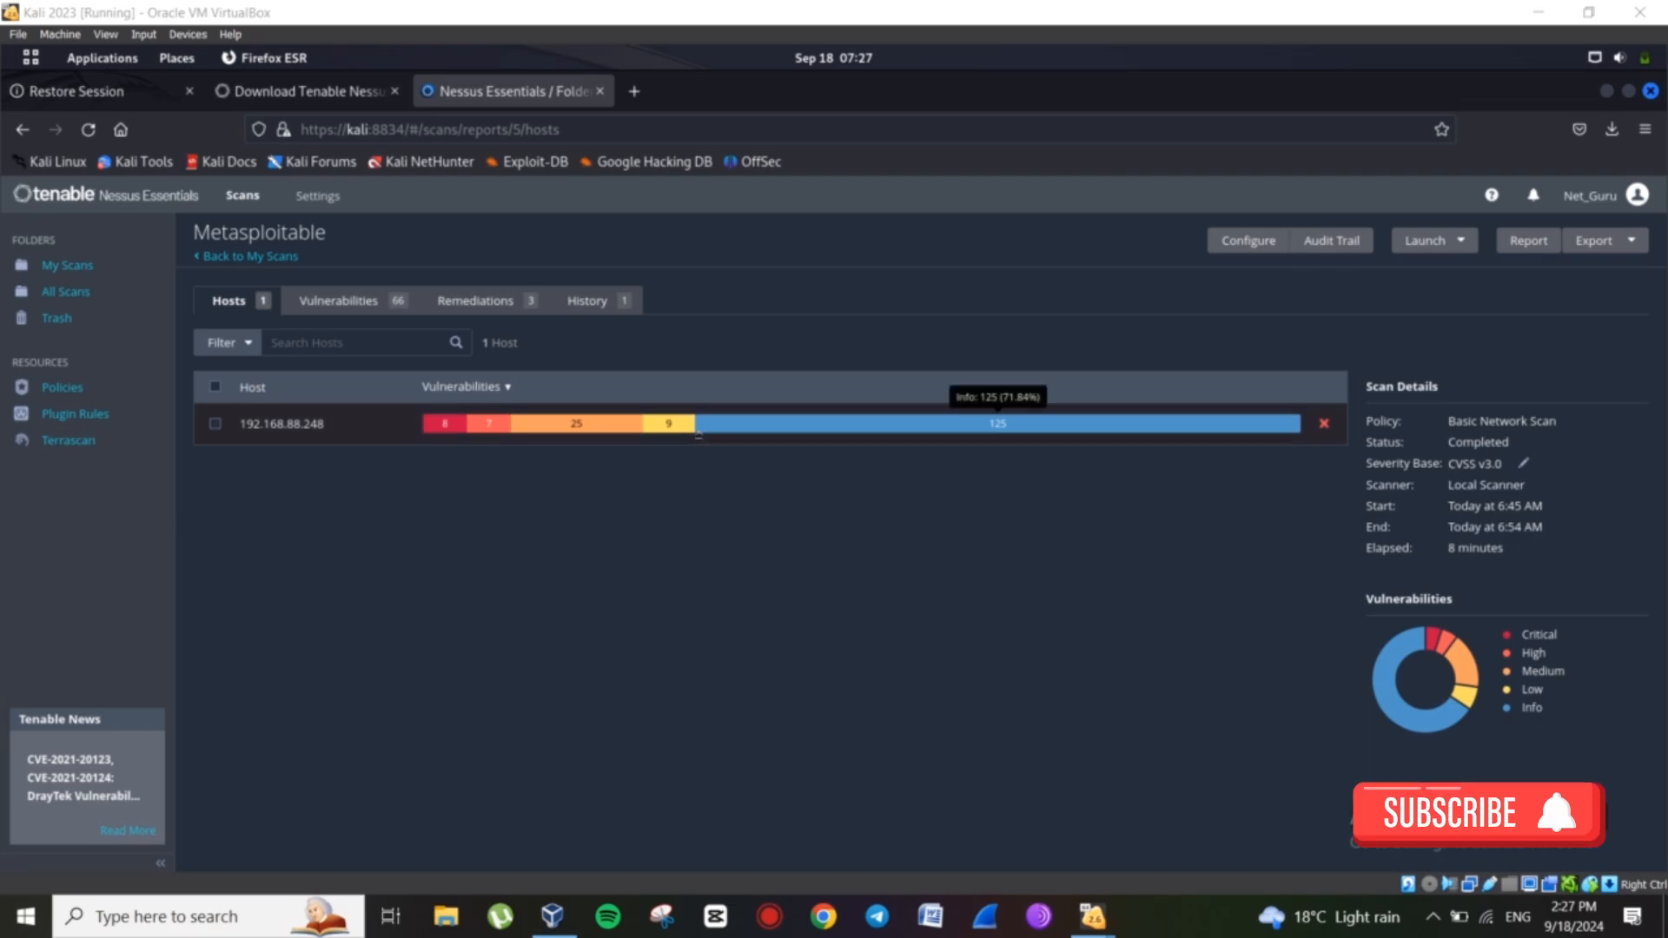
# Open host 192.168.88.248's 66 vulnerabilities and scroll through the list and back to the top.
pyautogui.click(697, 434)
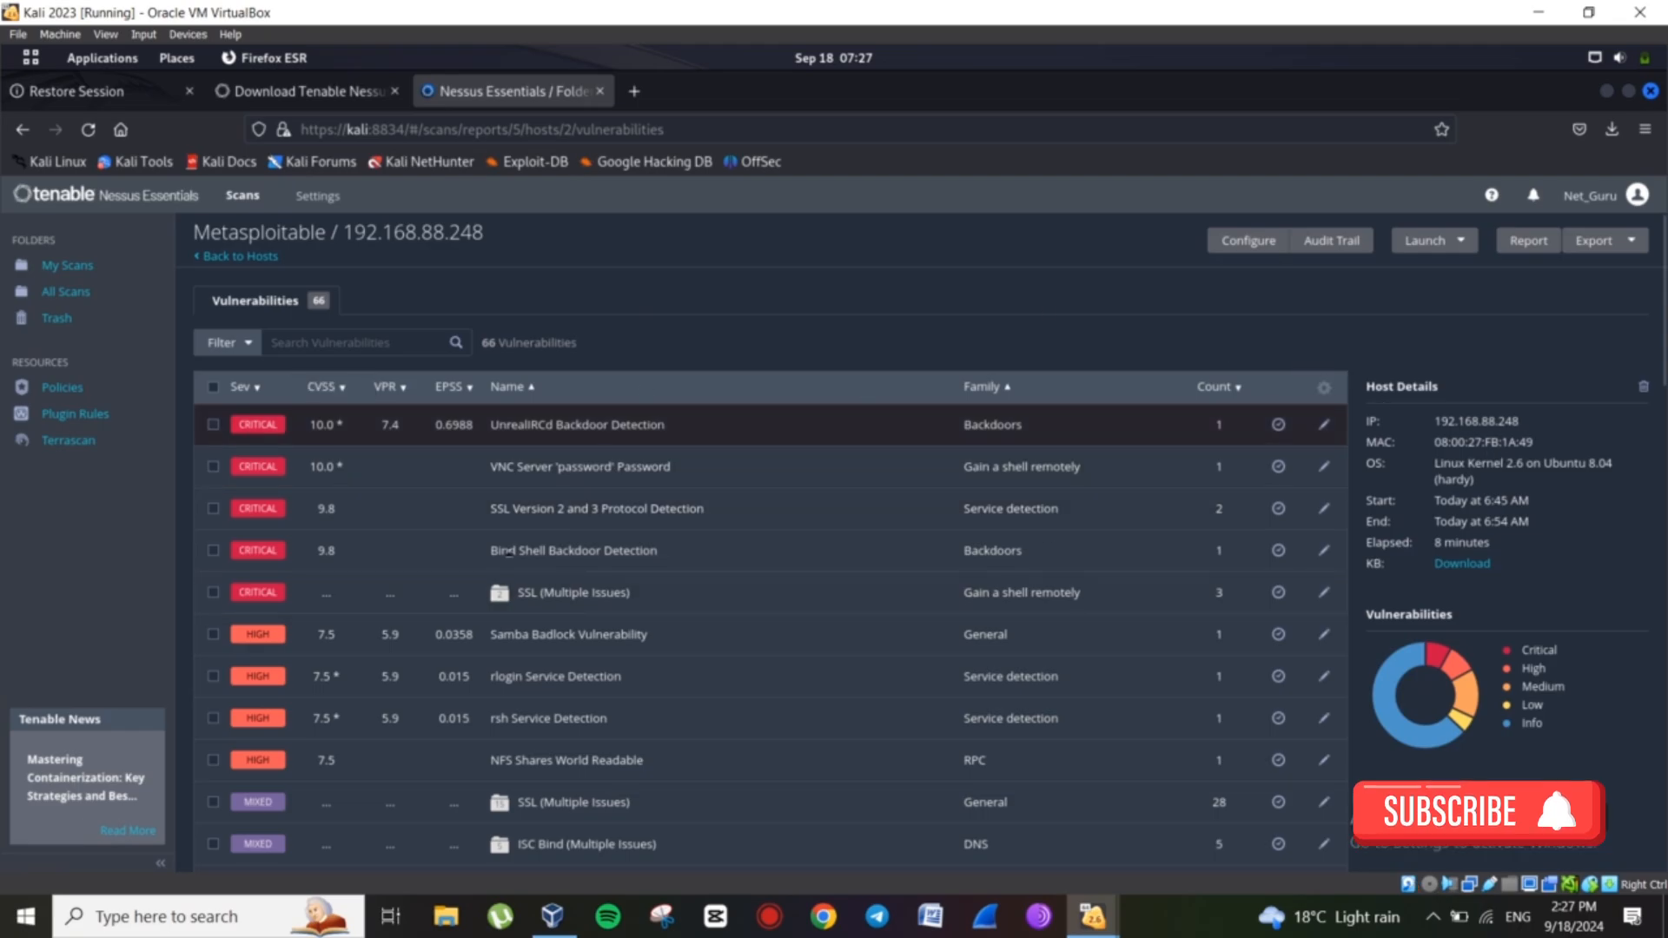
pyautogui.scroll(-4, 520, 559)
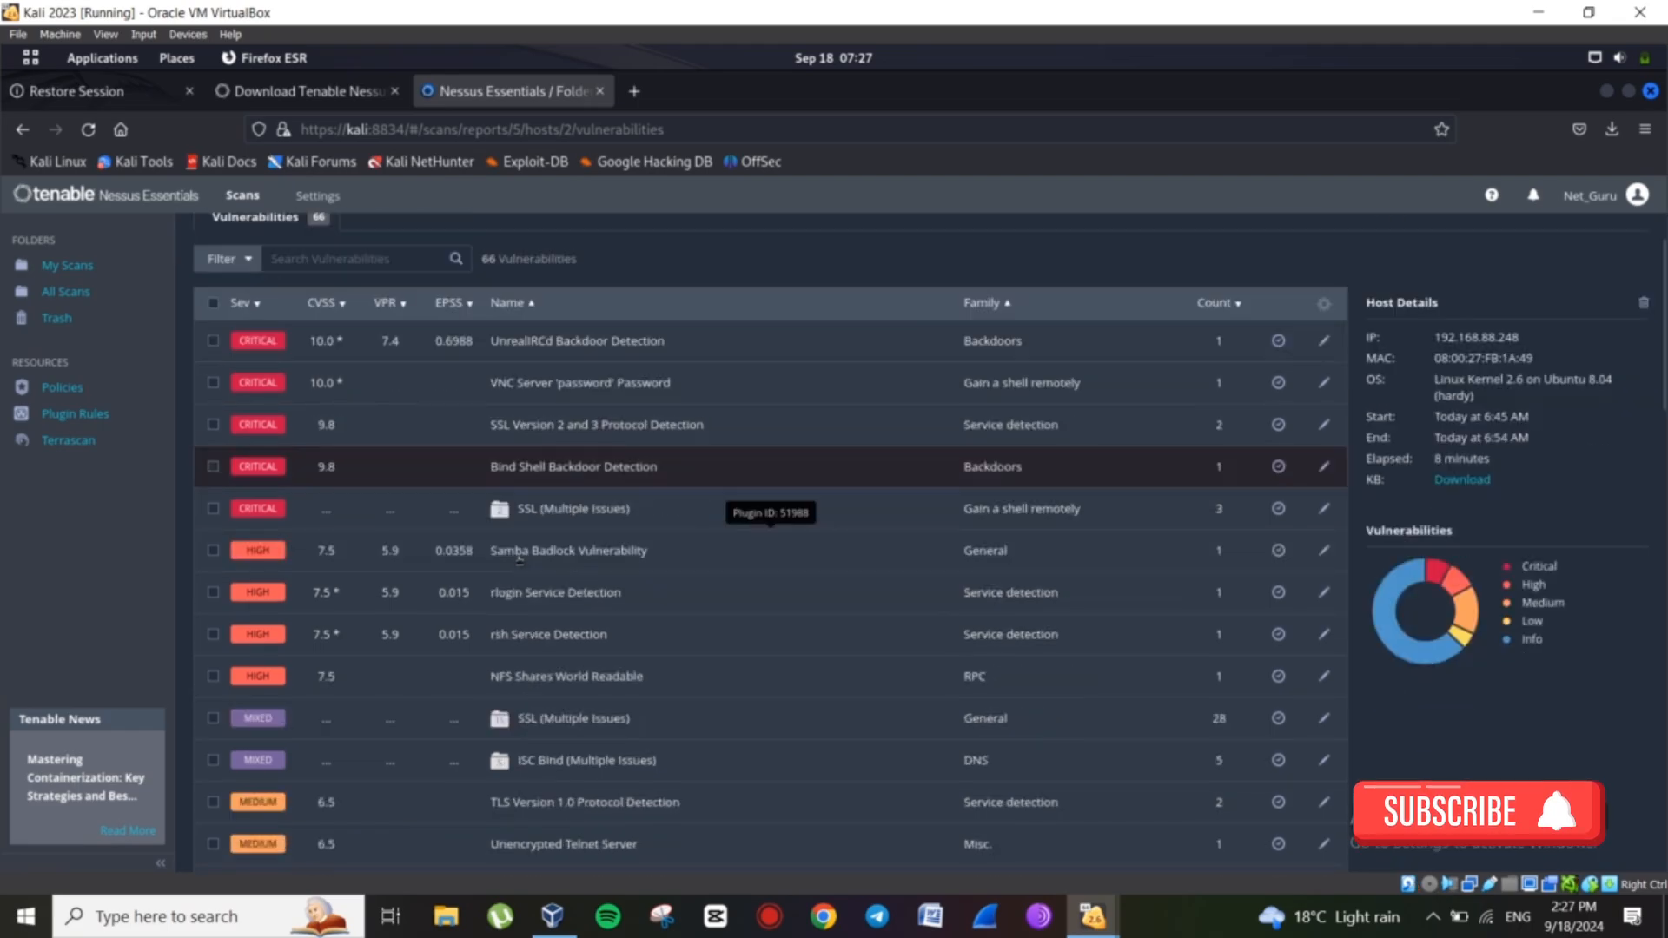
pyautogui.scroll(-6, 520, 561)
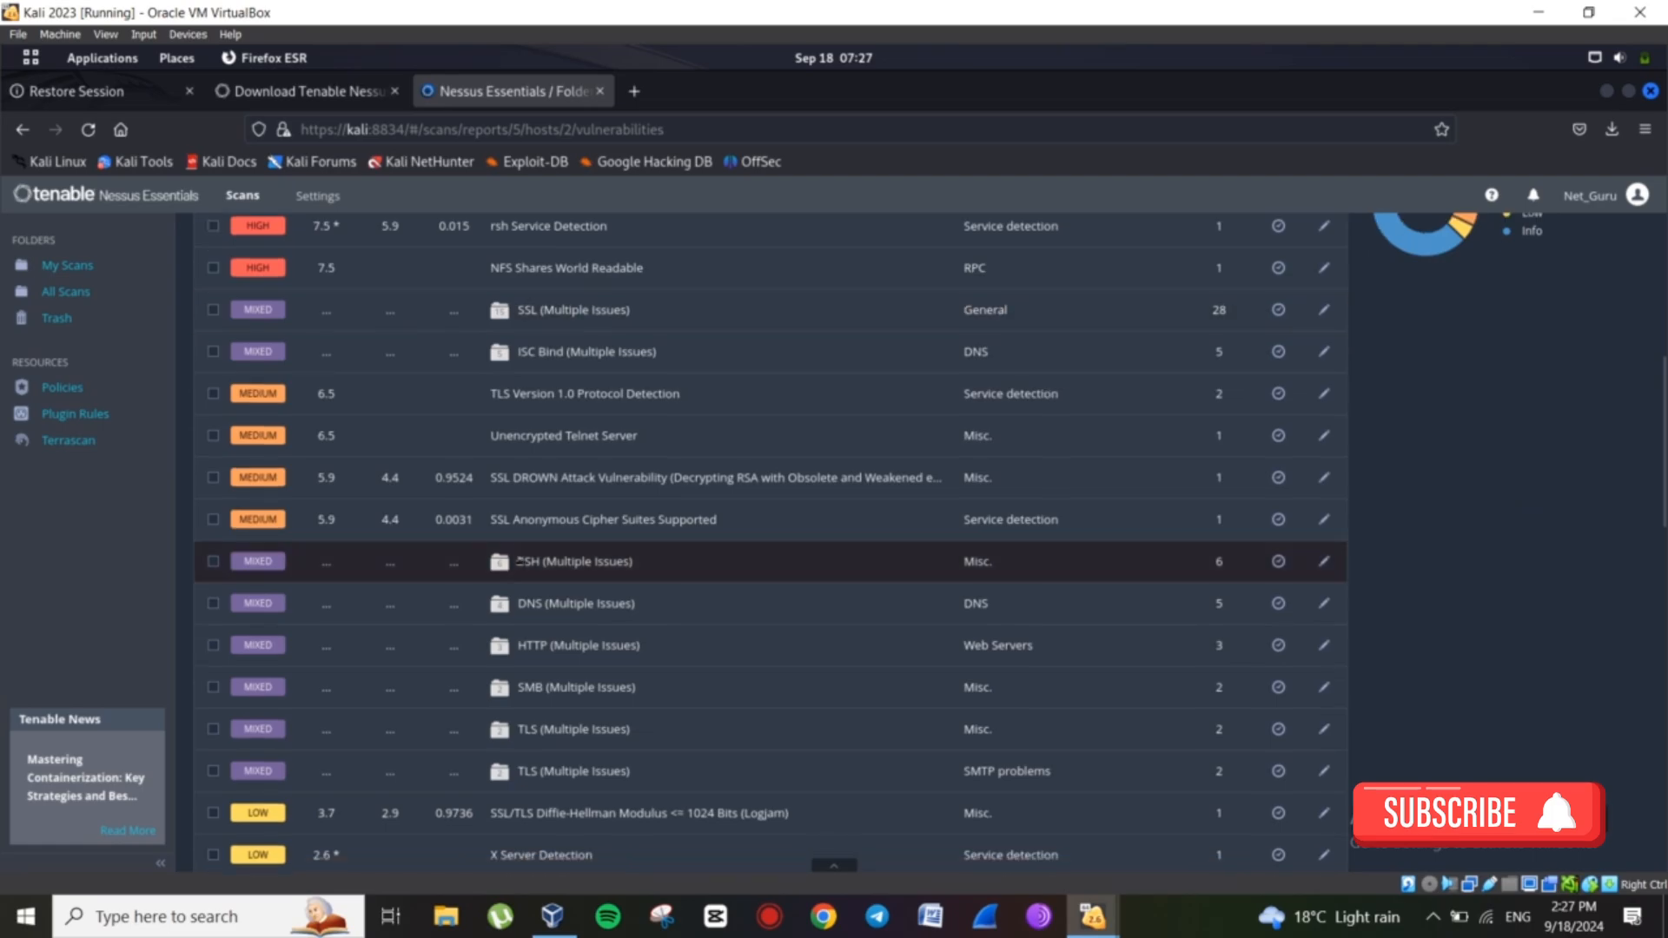
pyautogui.scroll(-18, 519, 561)
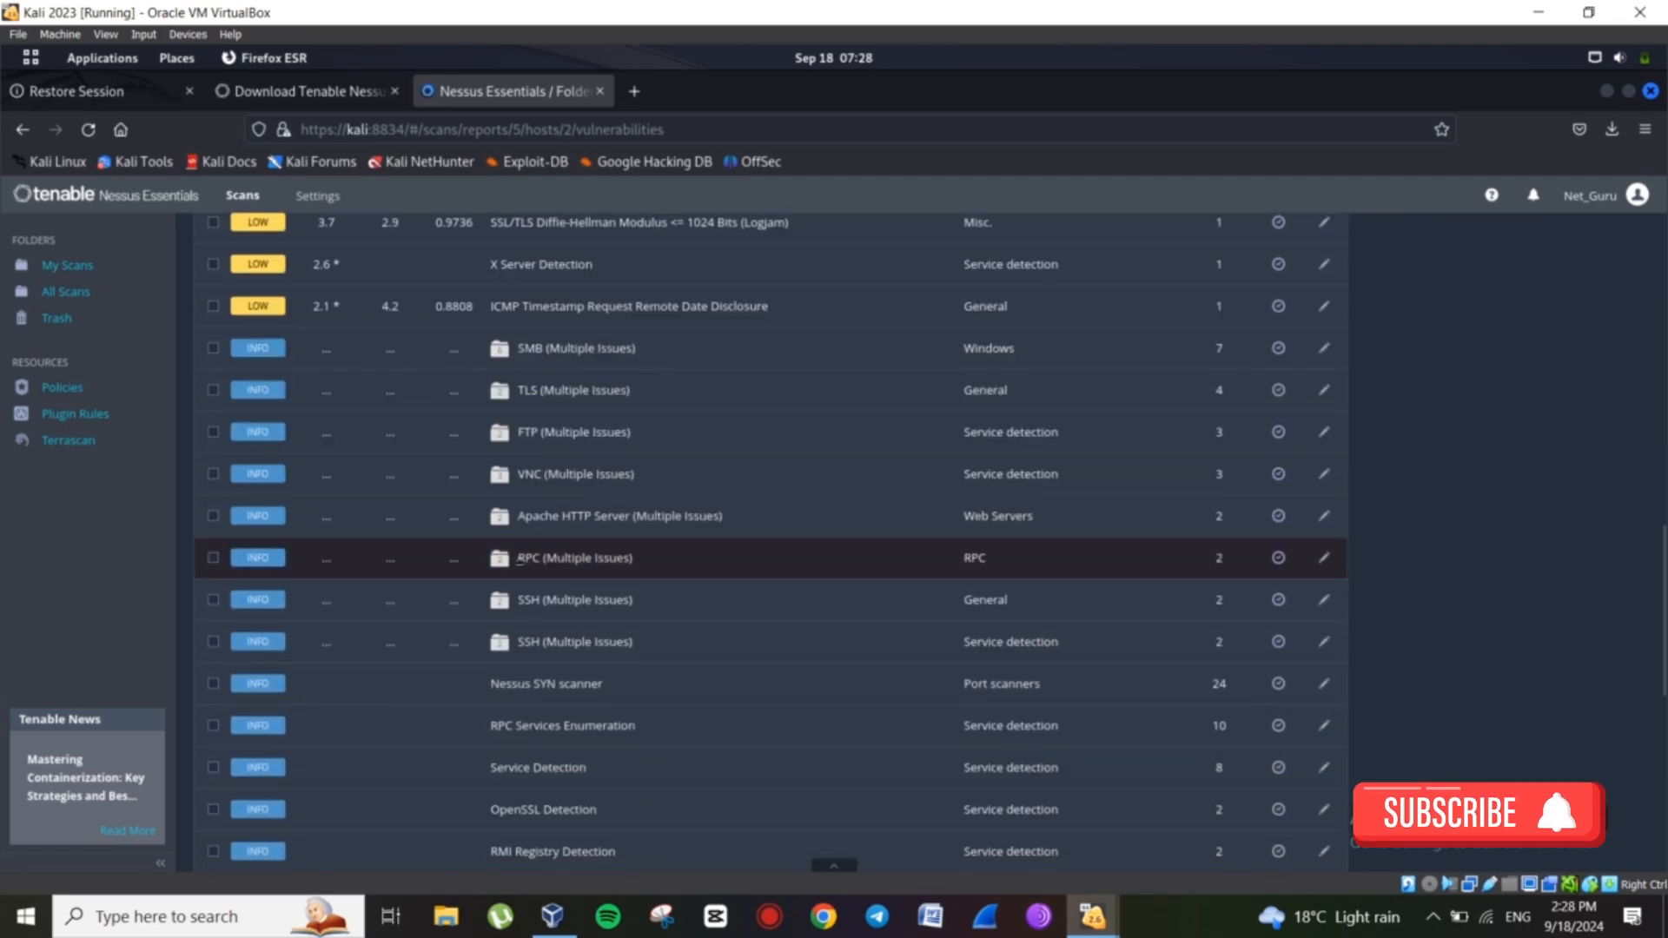
pyautogui.scroll(-10, 519, 560)
pyautogui.scroll(20, 782, 391)
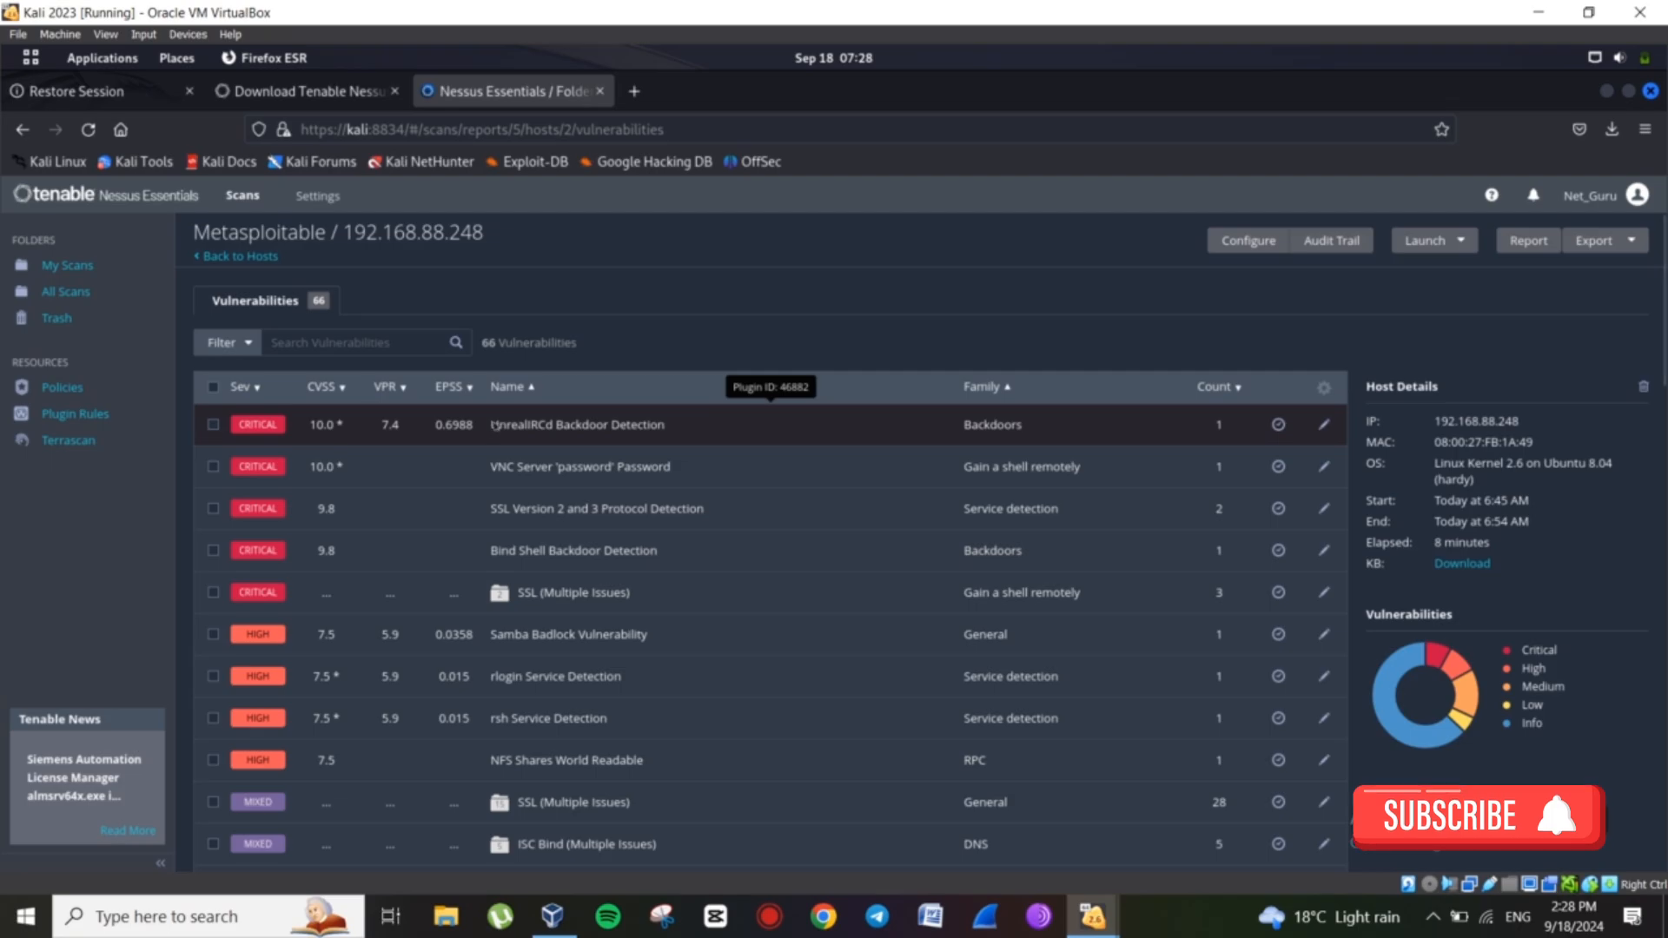
# Open UnrealIRCd Backdoor Detection (plugin 46882) and highlight its title and port 6667.
pyautogui.click(495, 425)
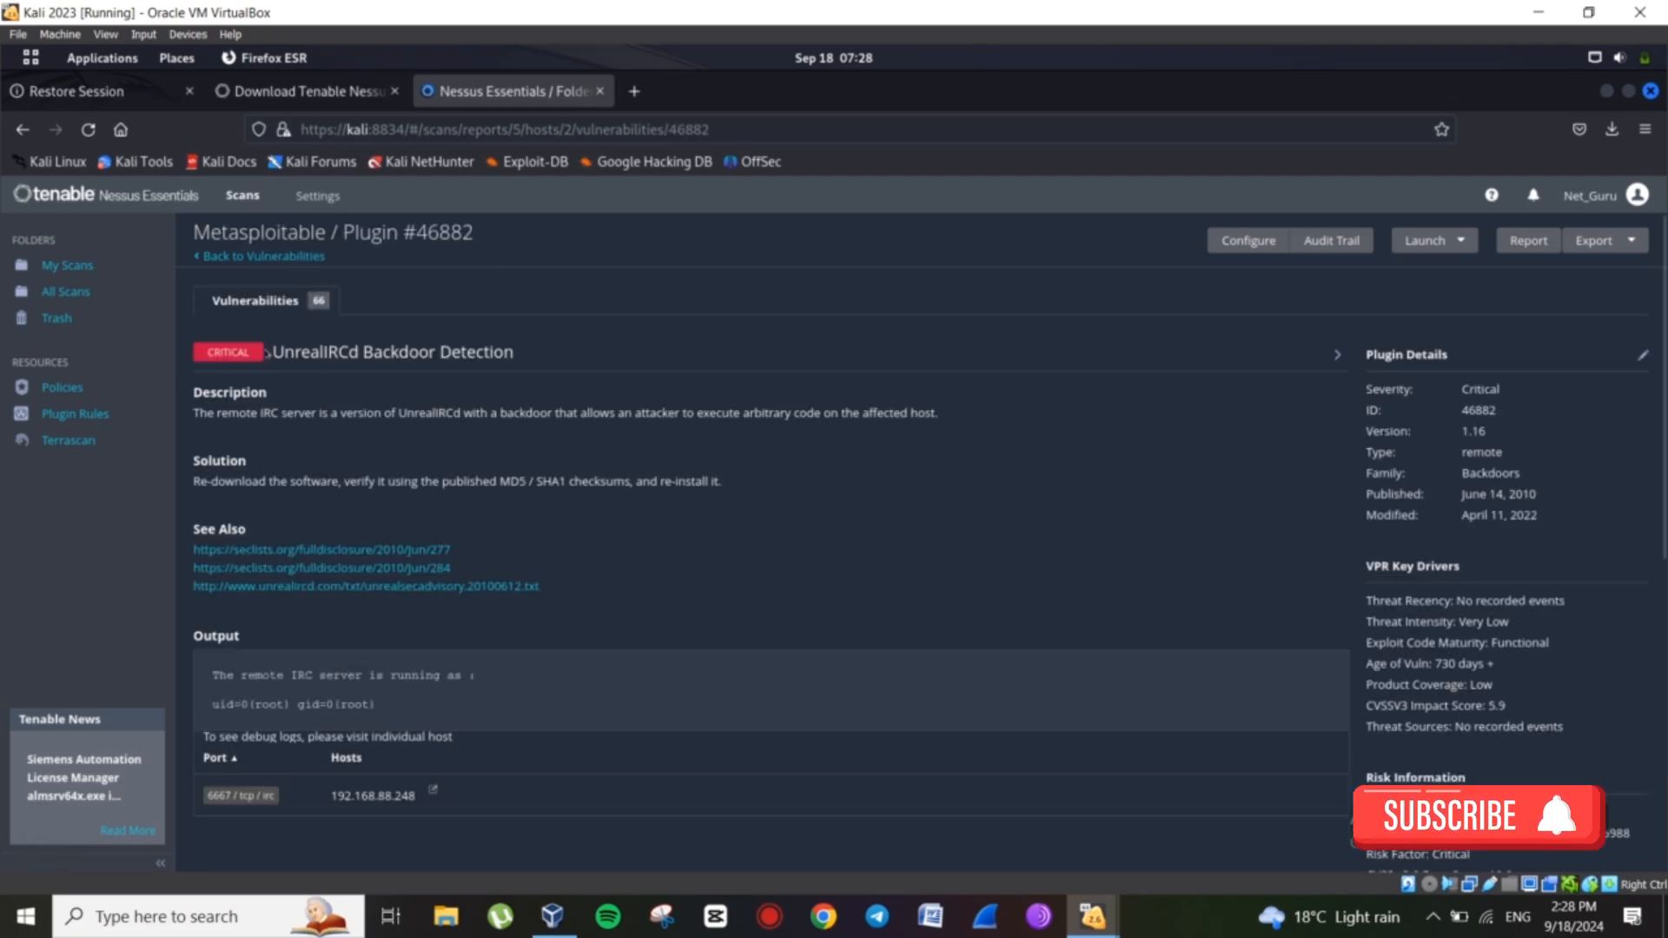
pyautogui.moveTo(271, 352); pyautogui.dragTo(503, 352)
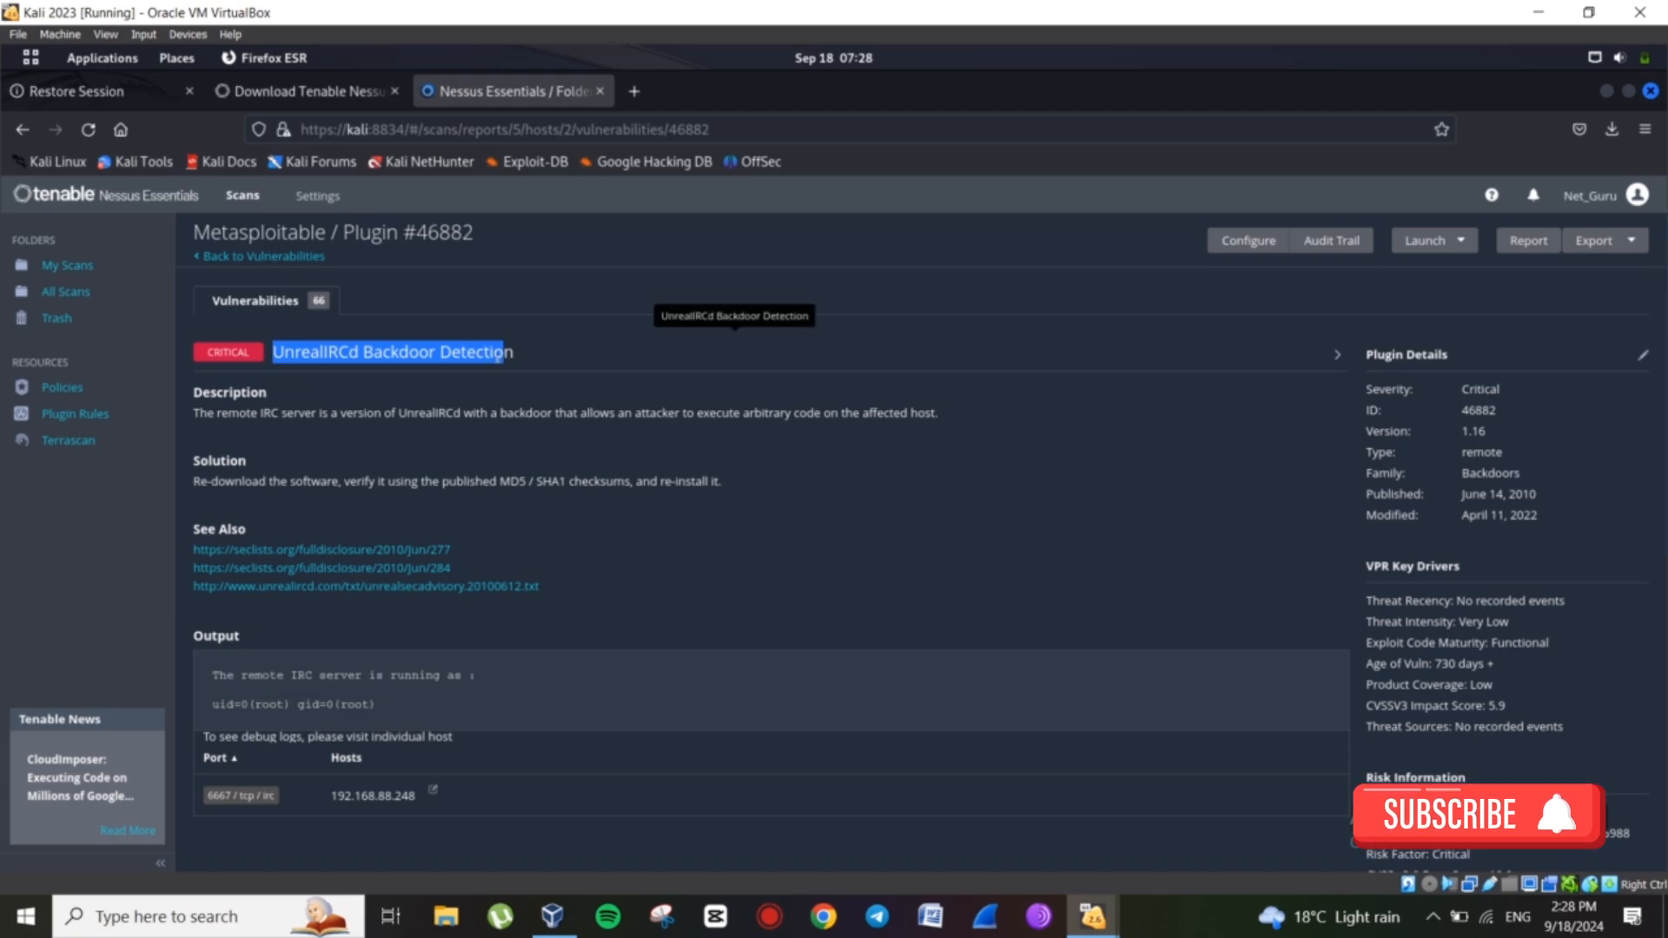
pyautogui.click(467, 414)
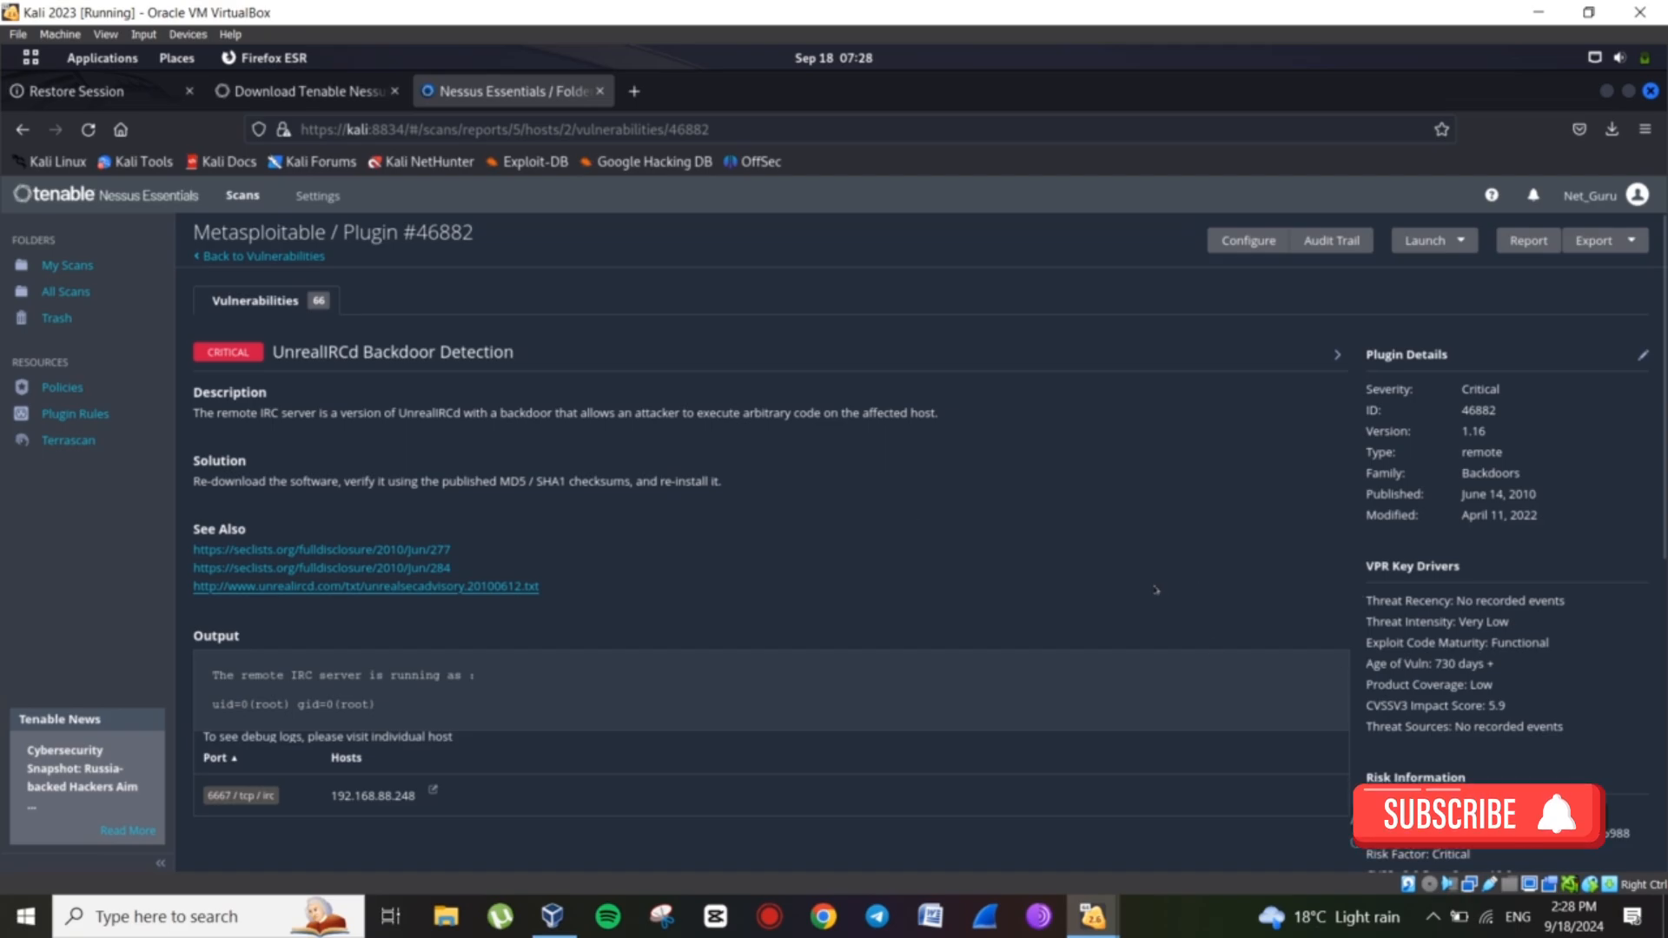
pyautogui.scroll(-1, 338, 789)
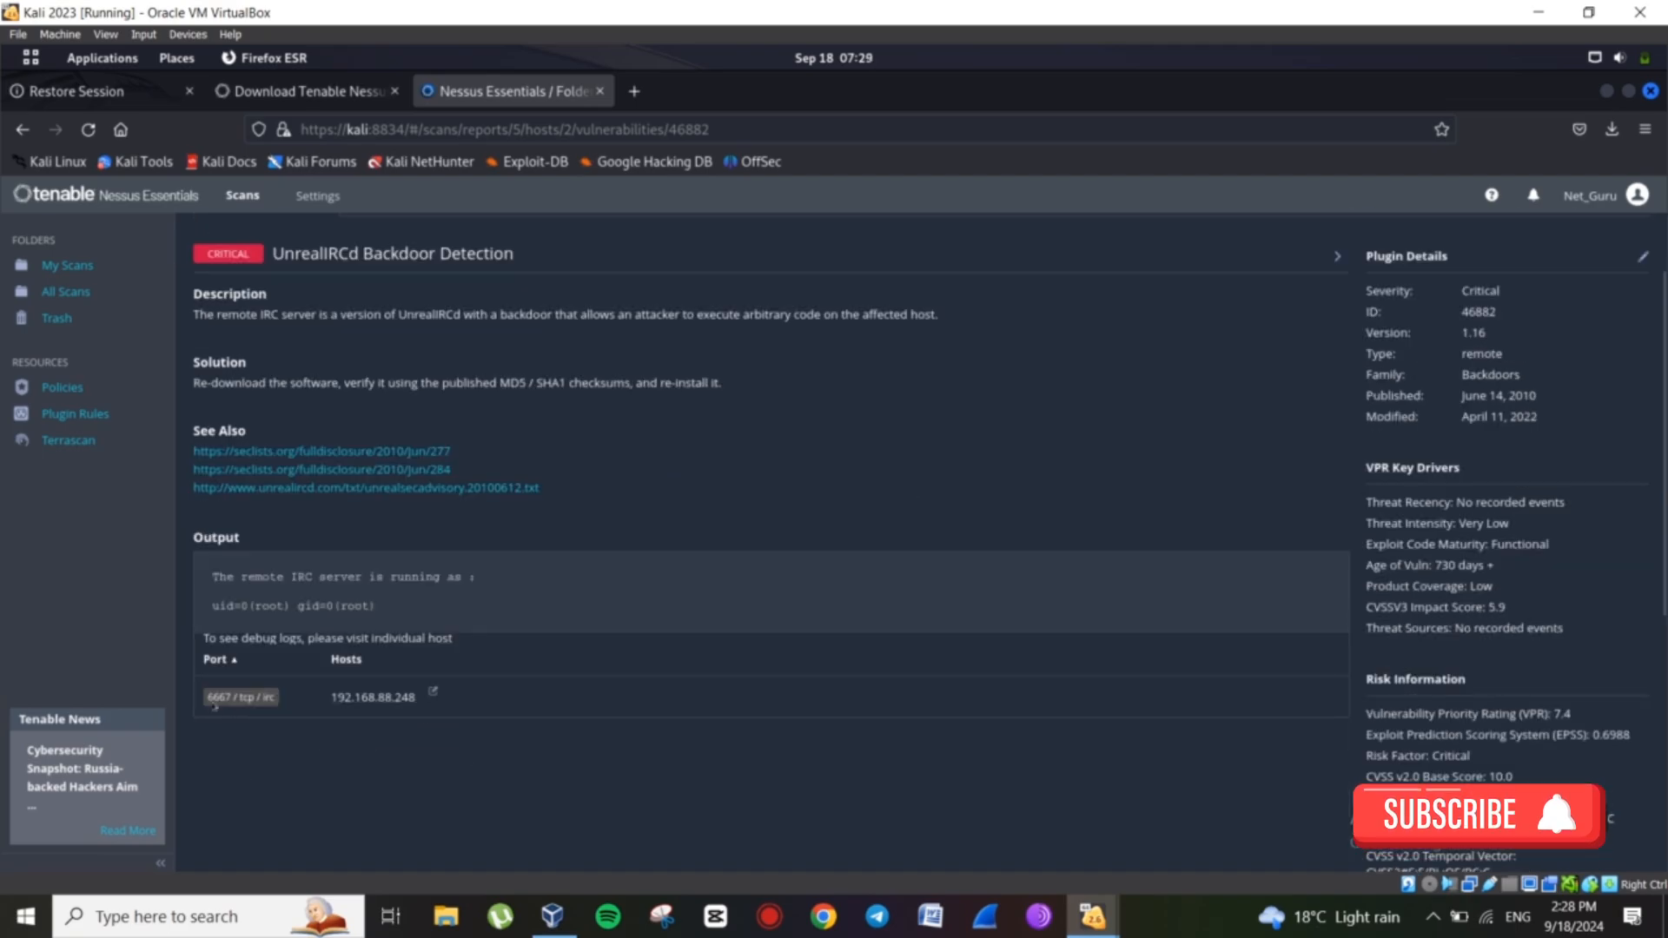
pyautogui.moveTo(205, 695); pyautogui.dragTo(228, 694)
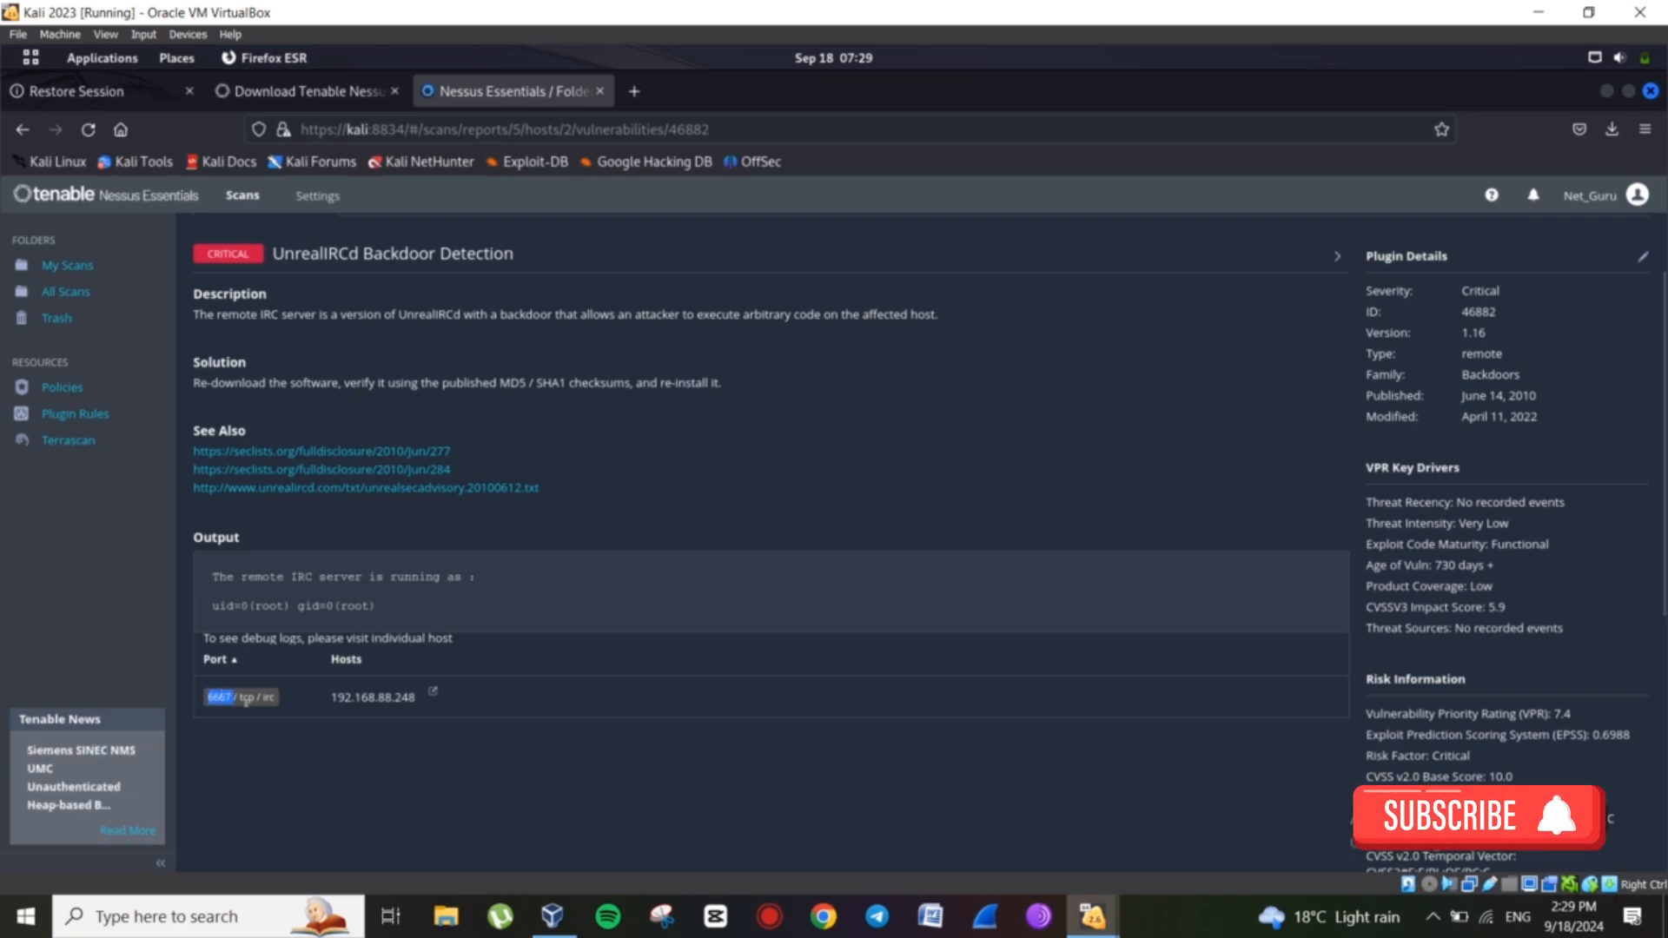
pyautogui.click(284, 732)
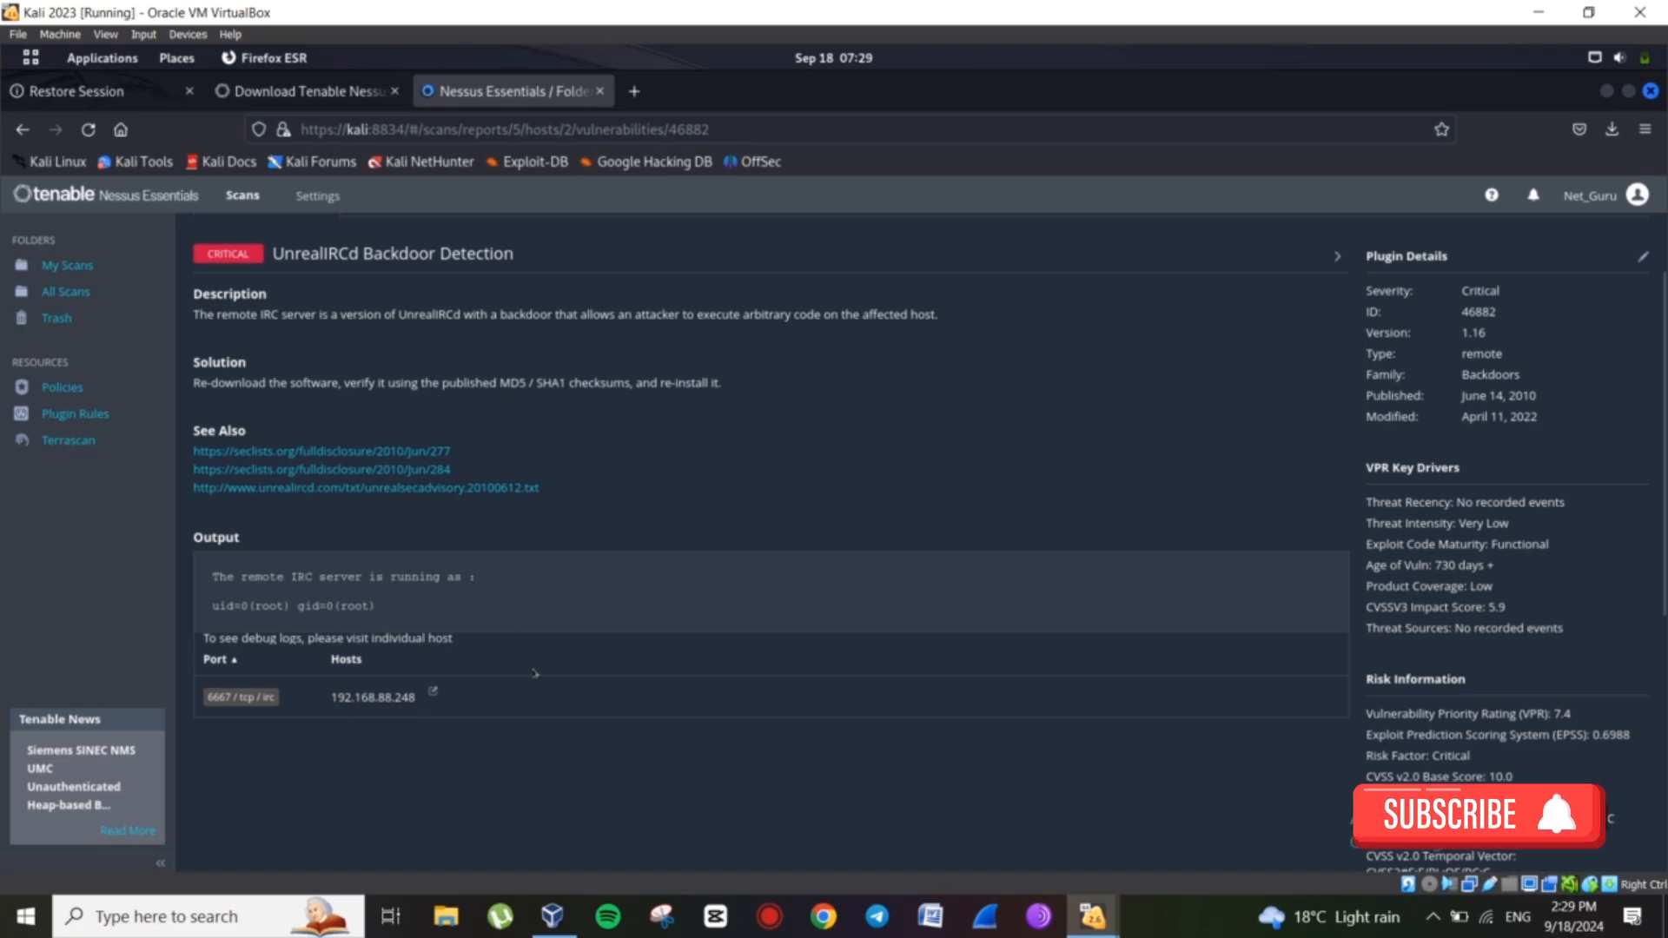
# Highlight the Critical severity and the plugin's published date, then scroll through the page.
pyautogui.scroll(2, 535, 674)
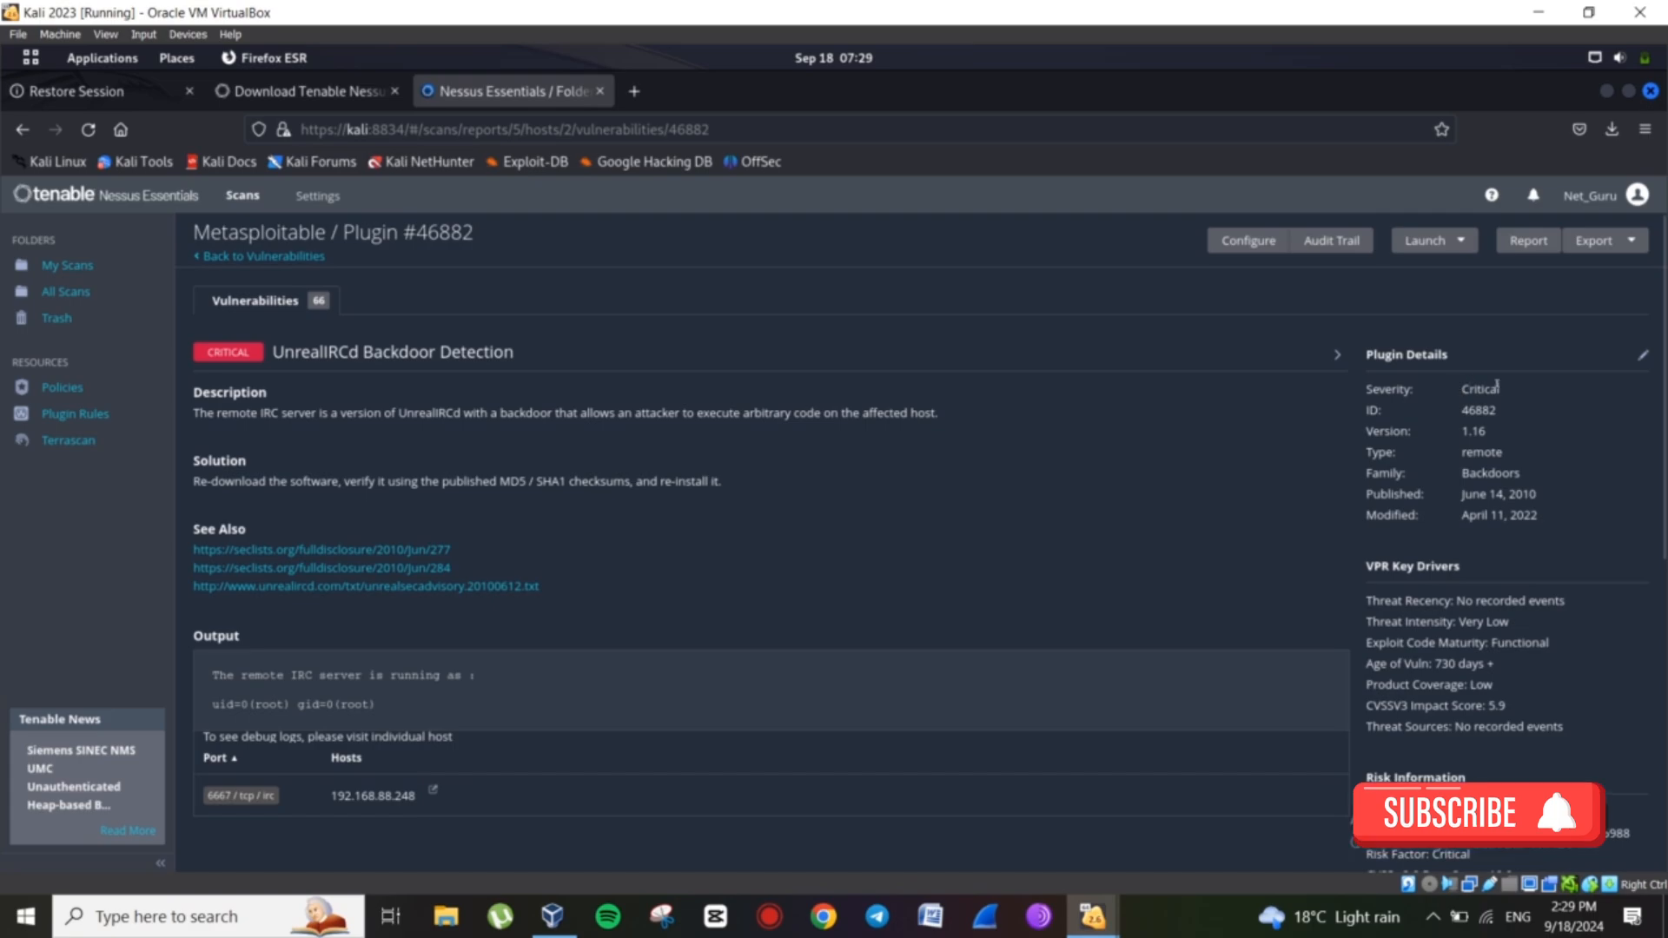
pyautogui.moveTo(1459, 388); pyautogui.dragTo(1499, 452)
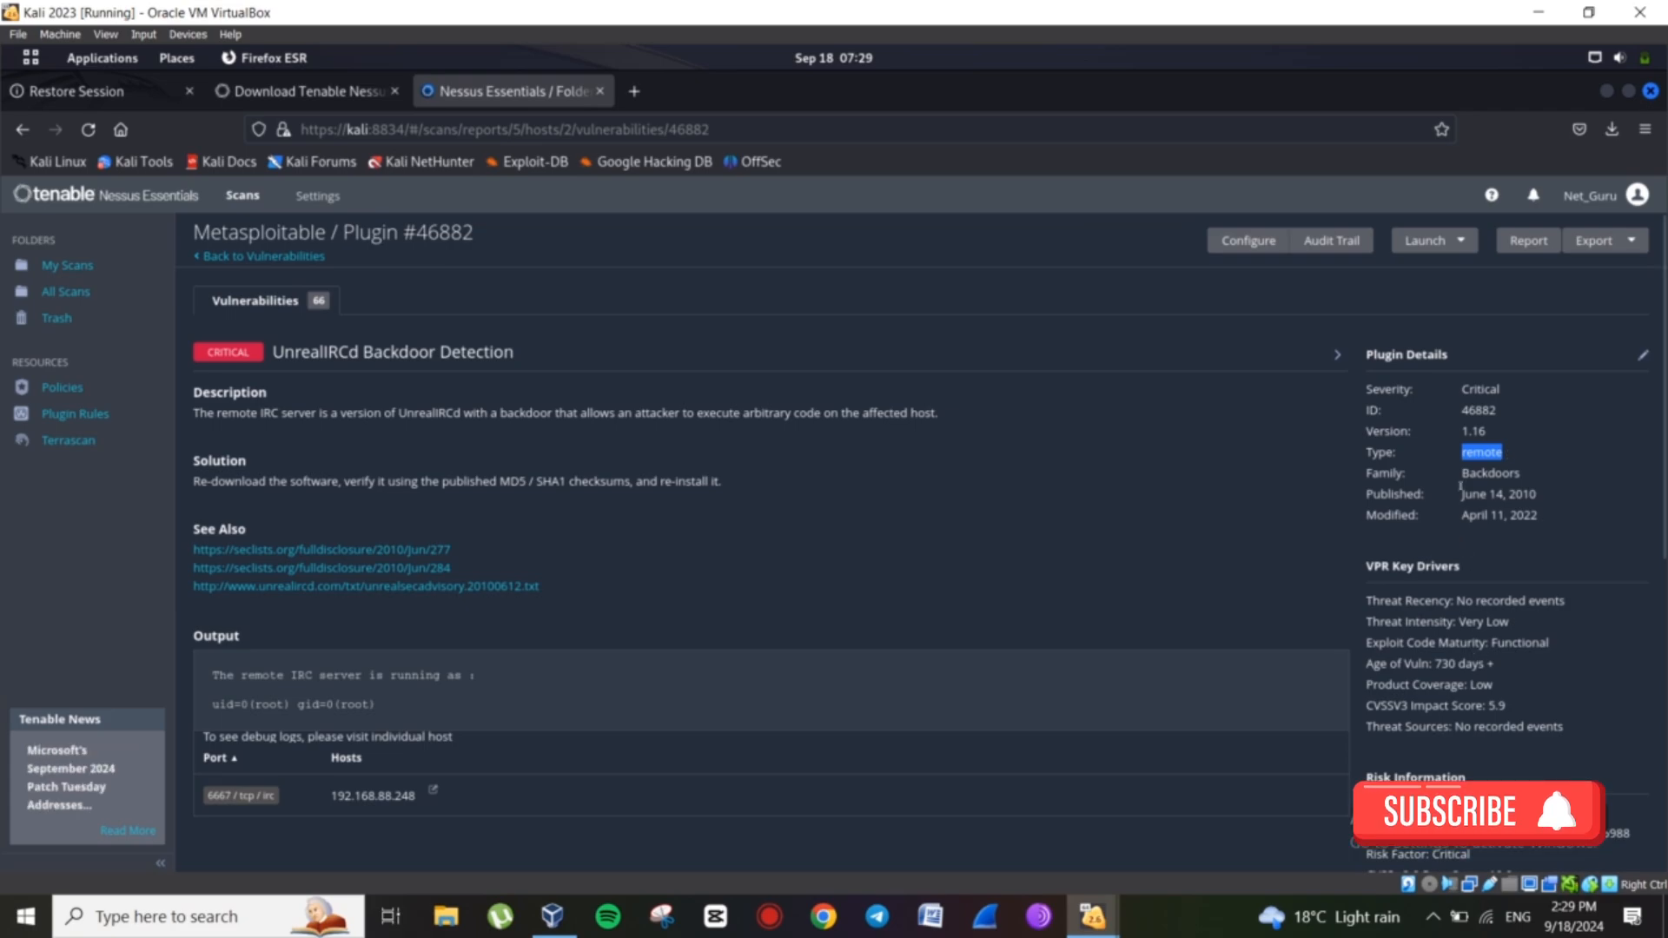
pyautogui.moveTo(1461, 494); pyautogui.dragTo(1533, 515)
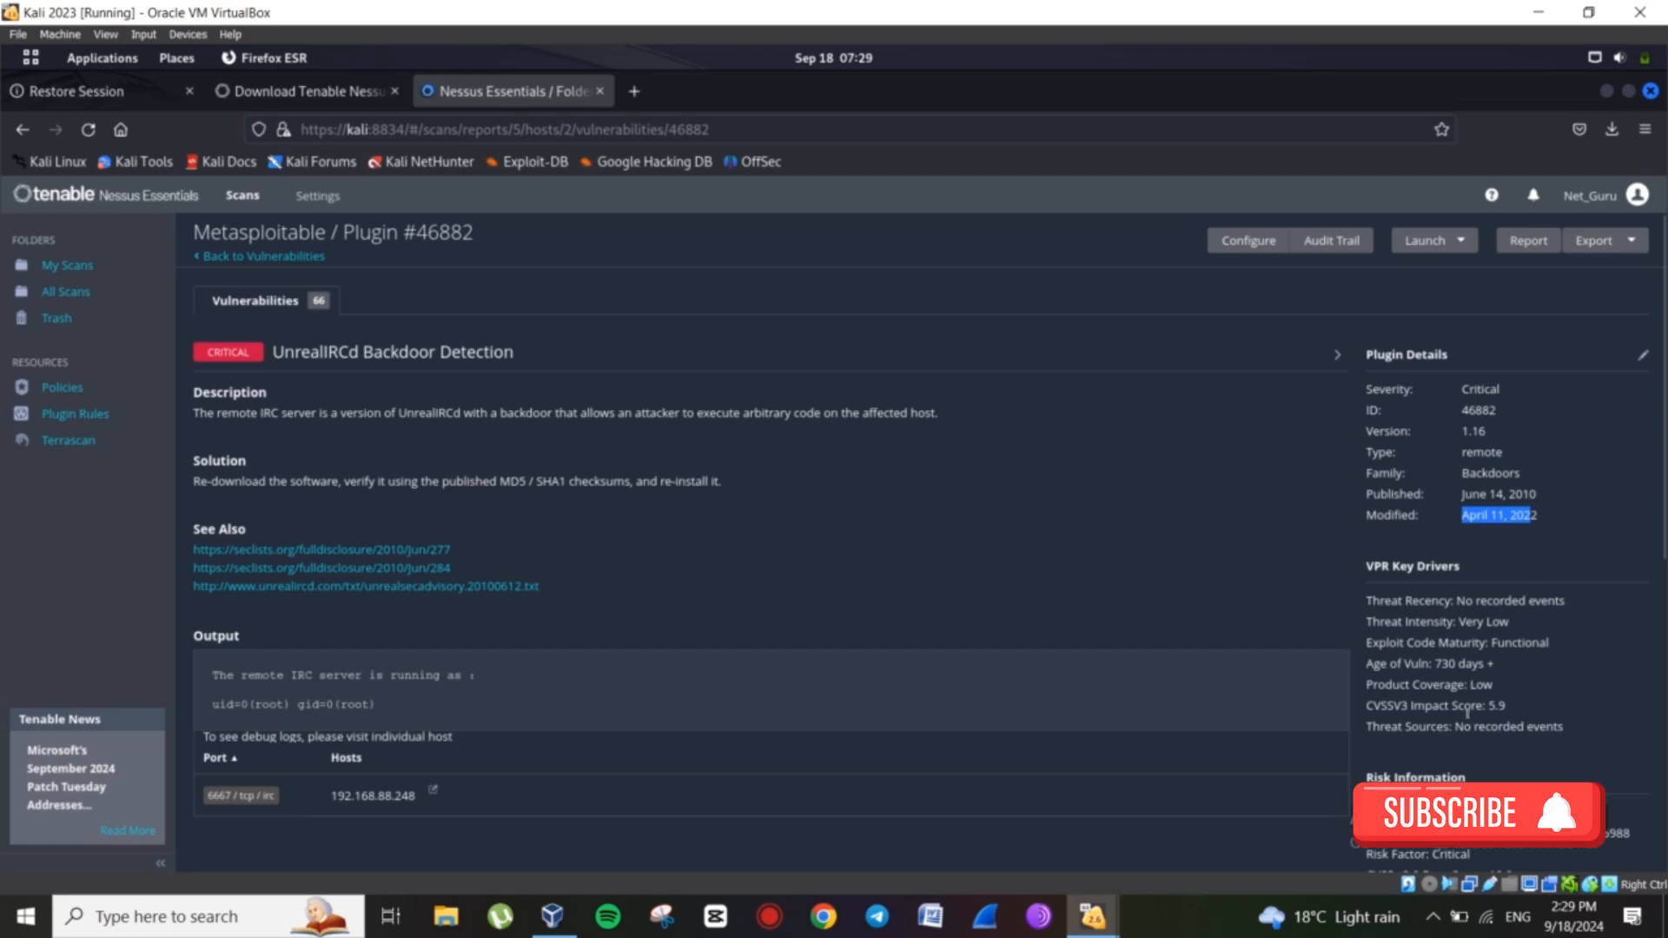
pyautogui.scroll(-3, 1467, 713)
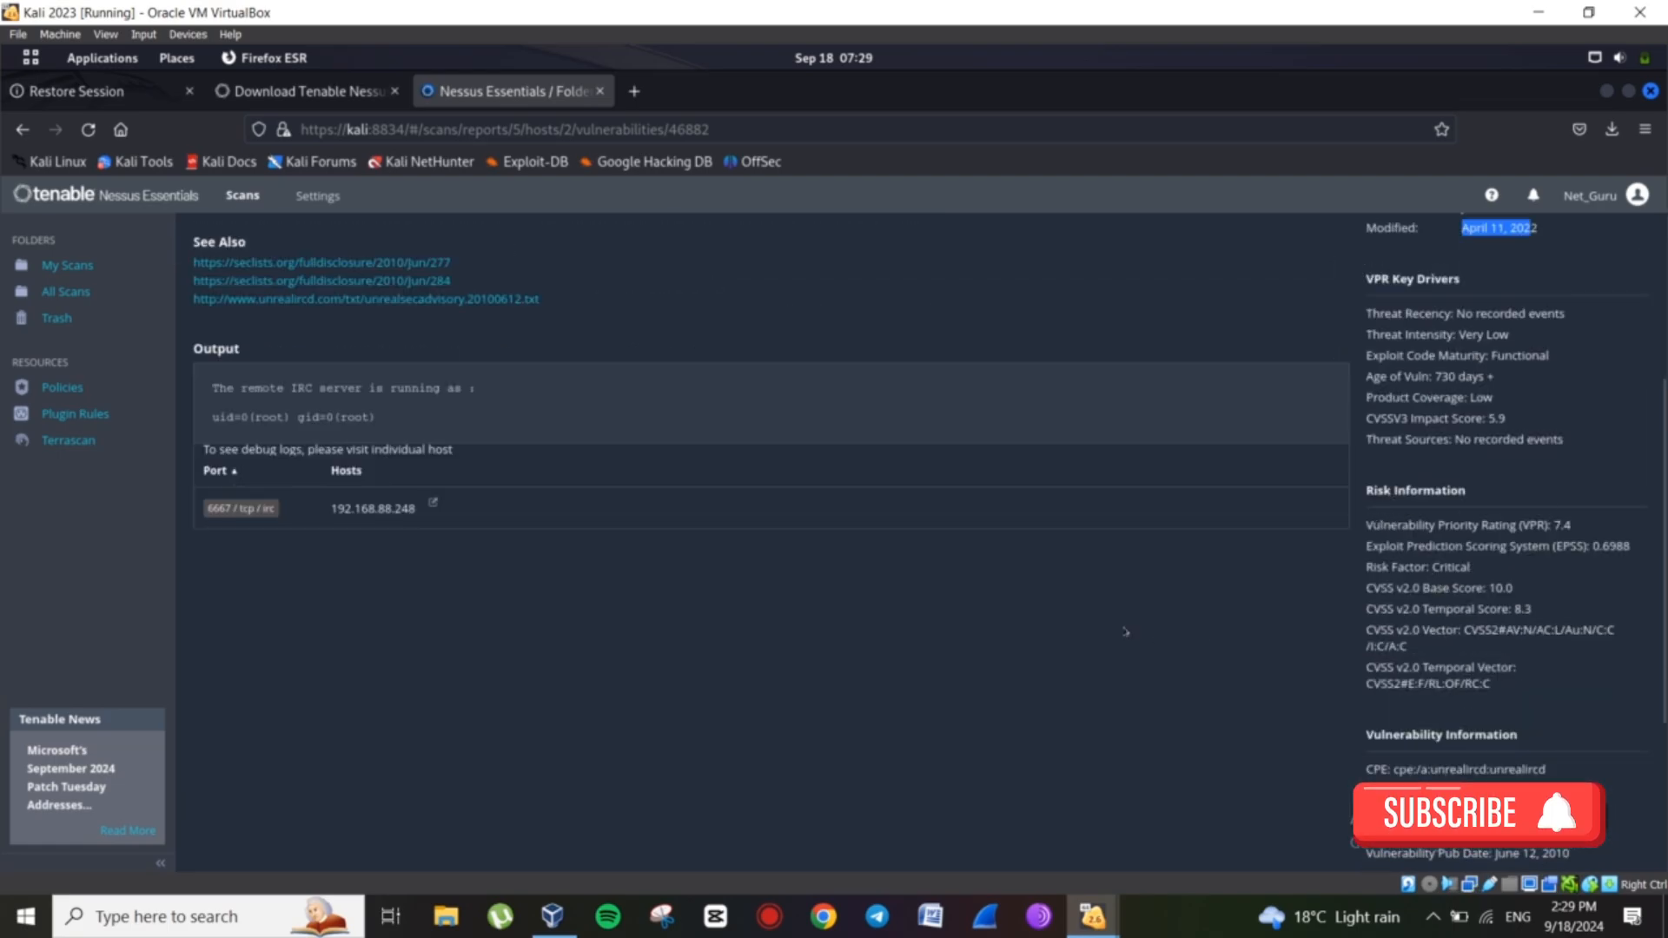
pyautogui.scroll(-1, 1105, 564)
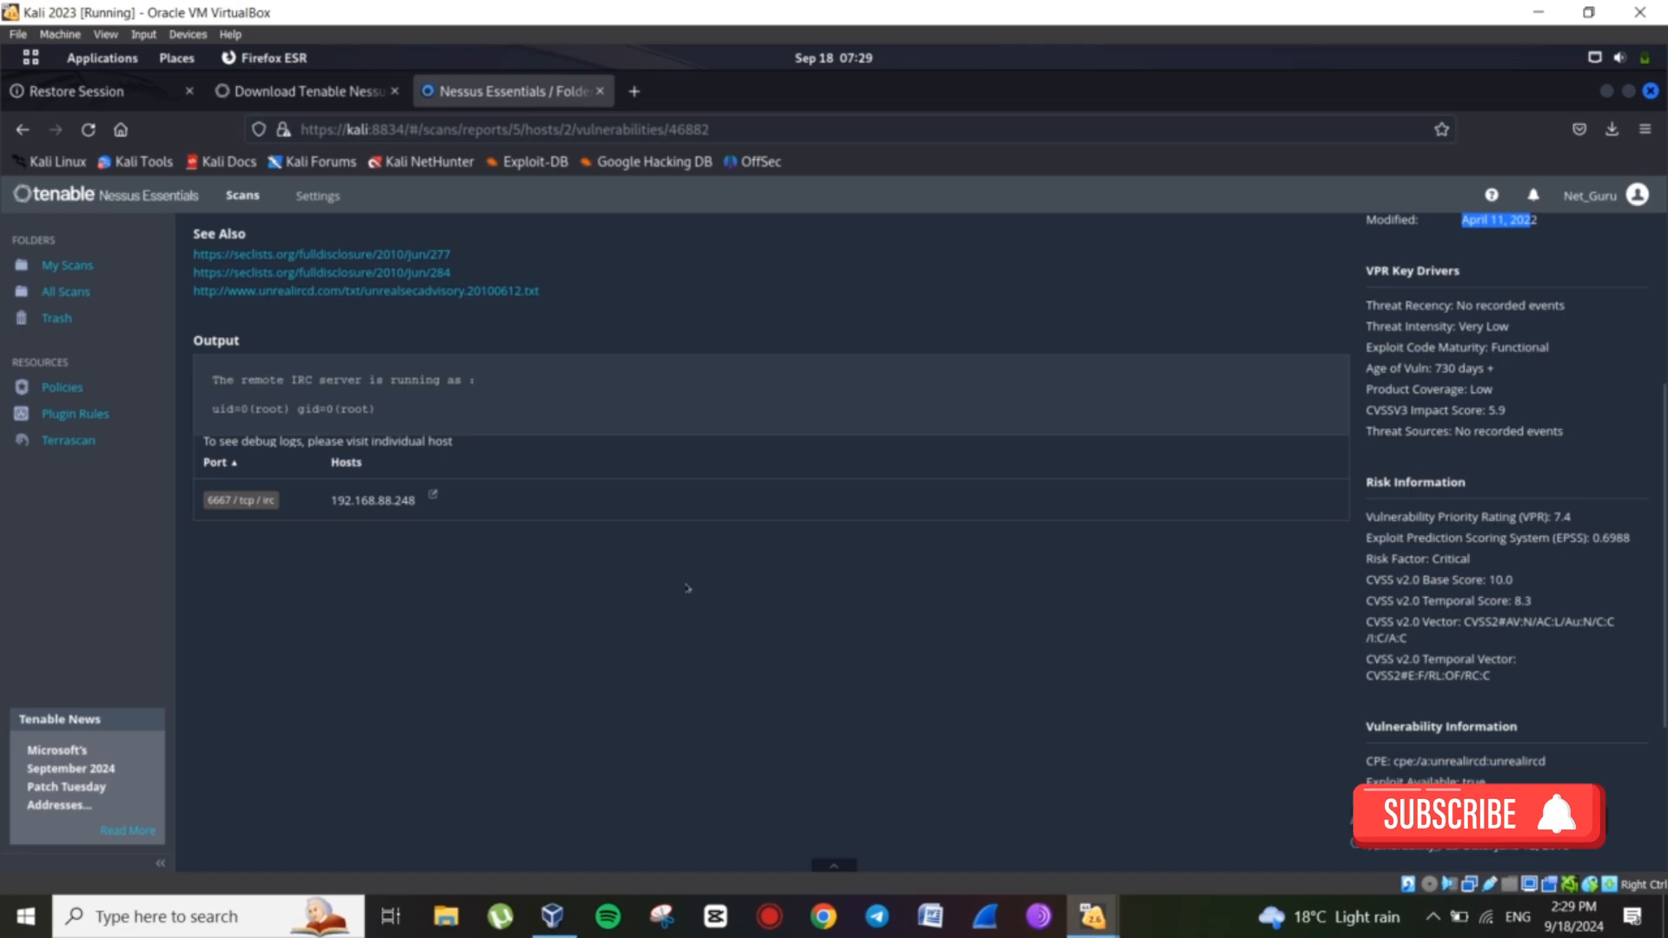
pyautogui.scroll(3, 687, 588)
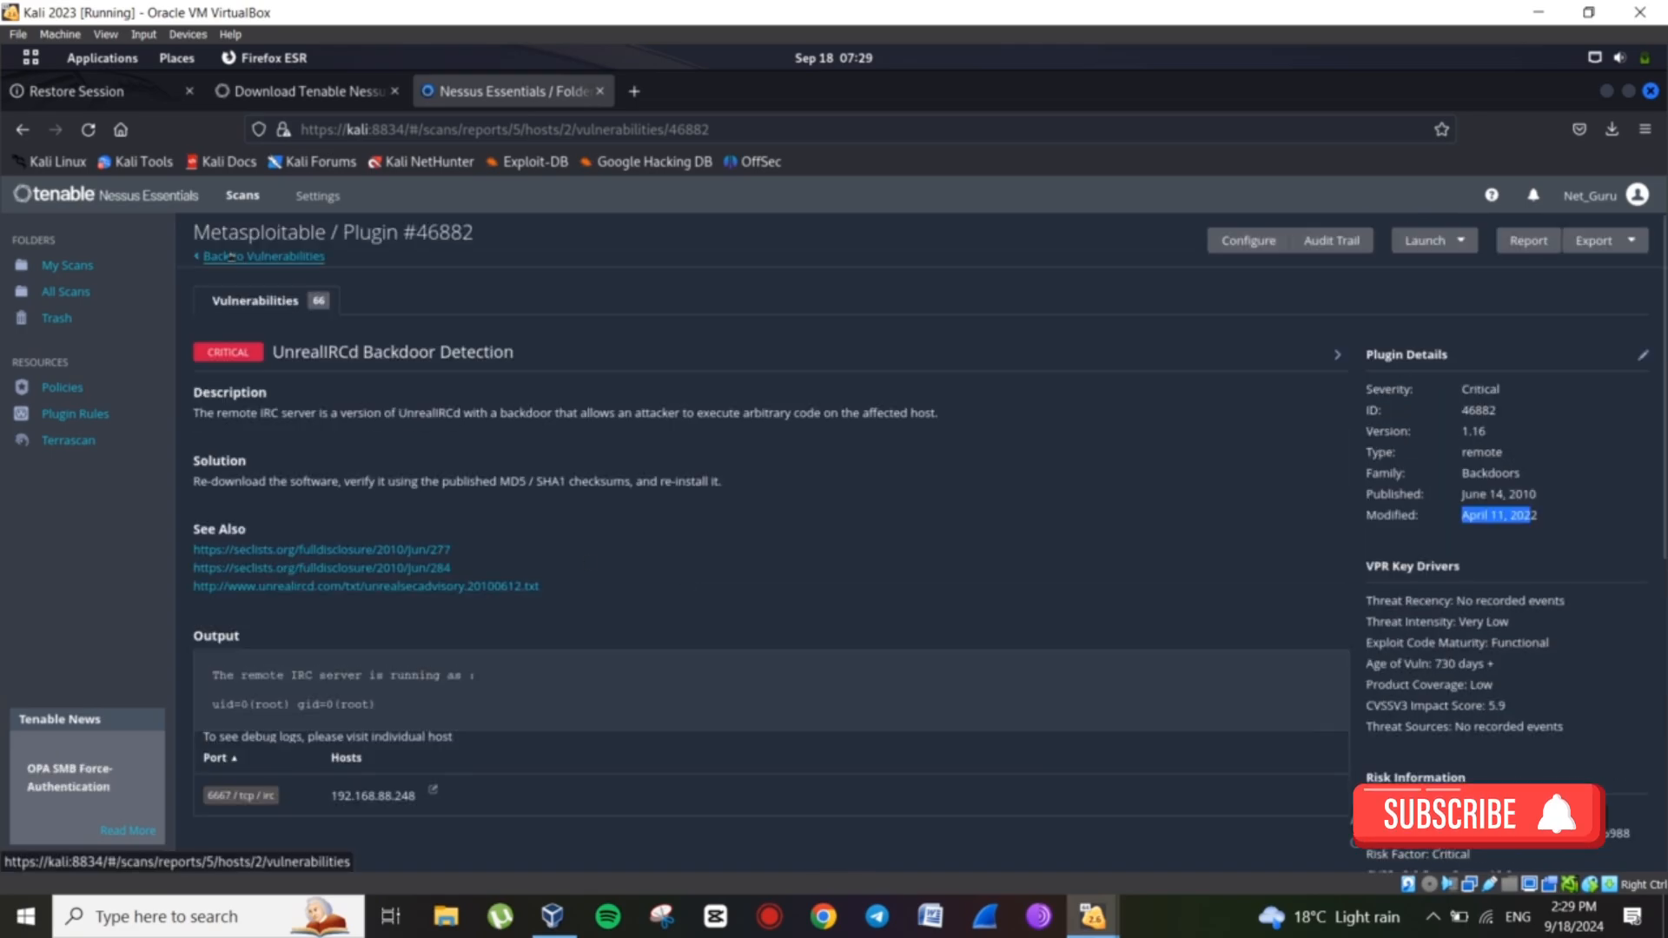
# Return to the vulnerability list and open the VNC Server 'password' Password finding, highlighting its title.
pyautogui.click(231, 256)
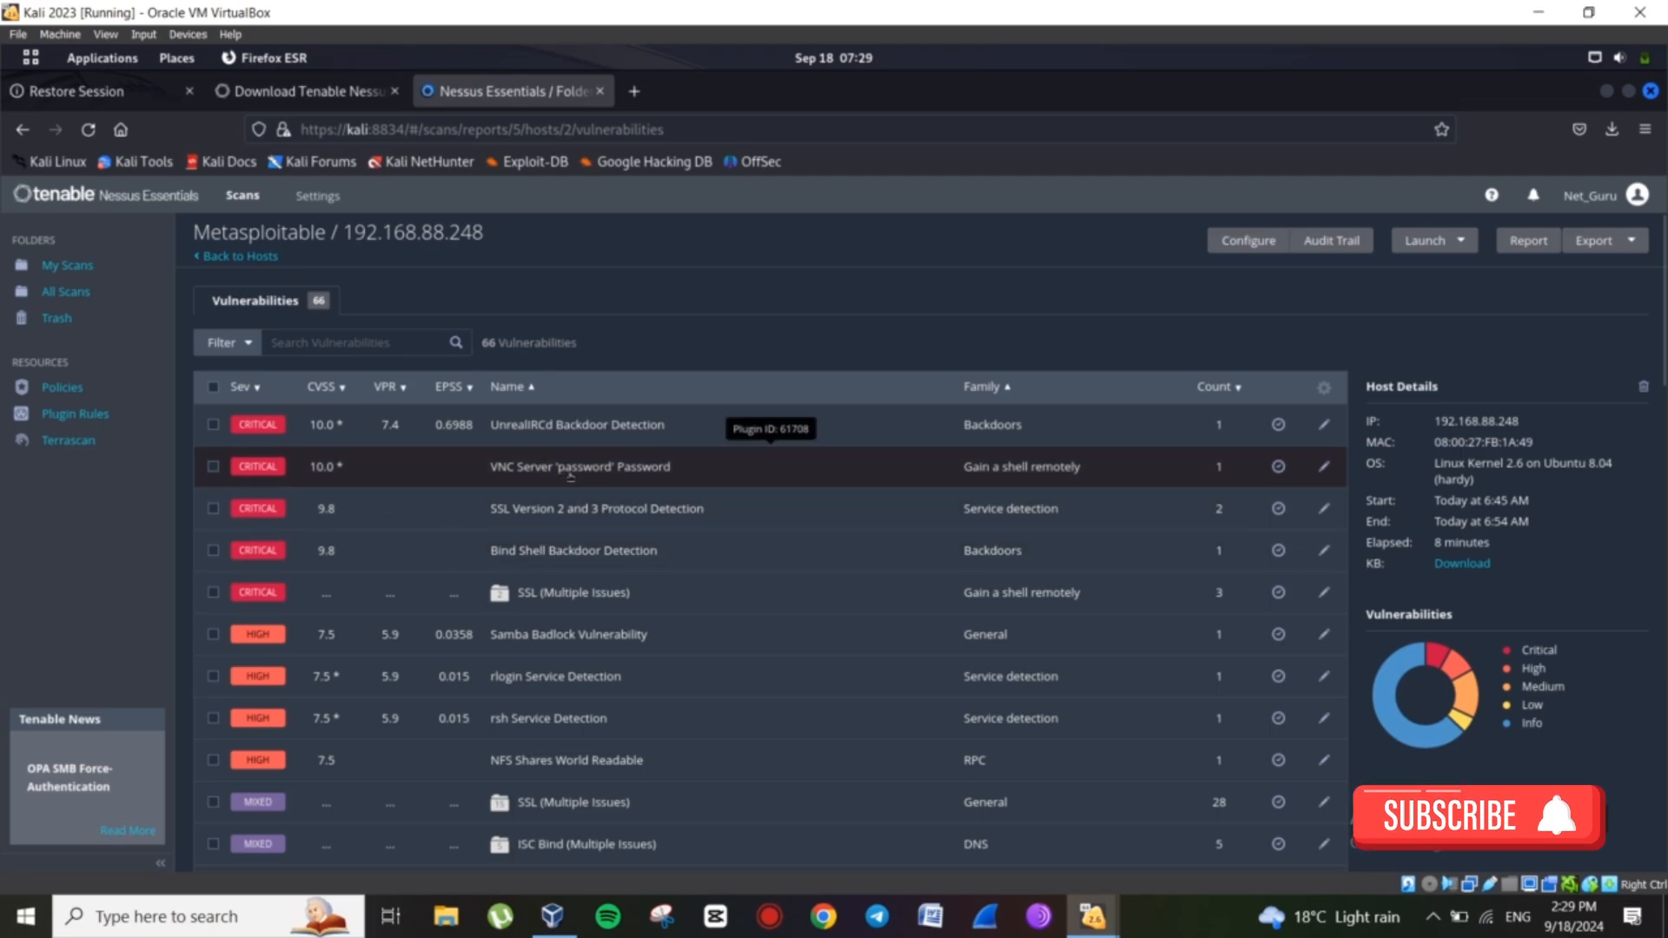
pyautogui.click(609, 475)
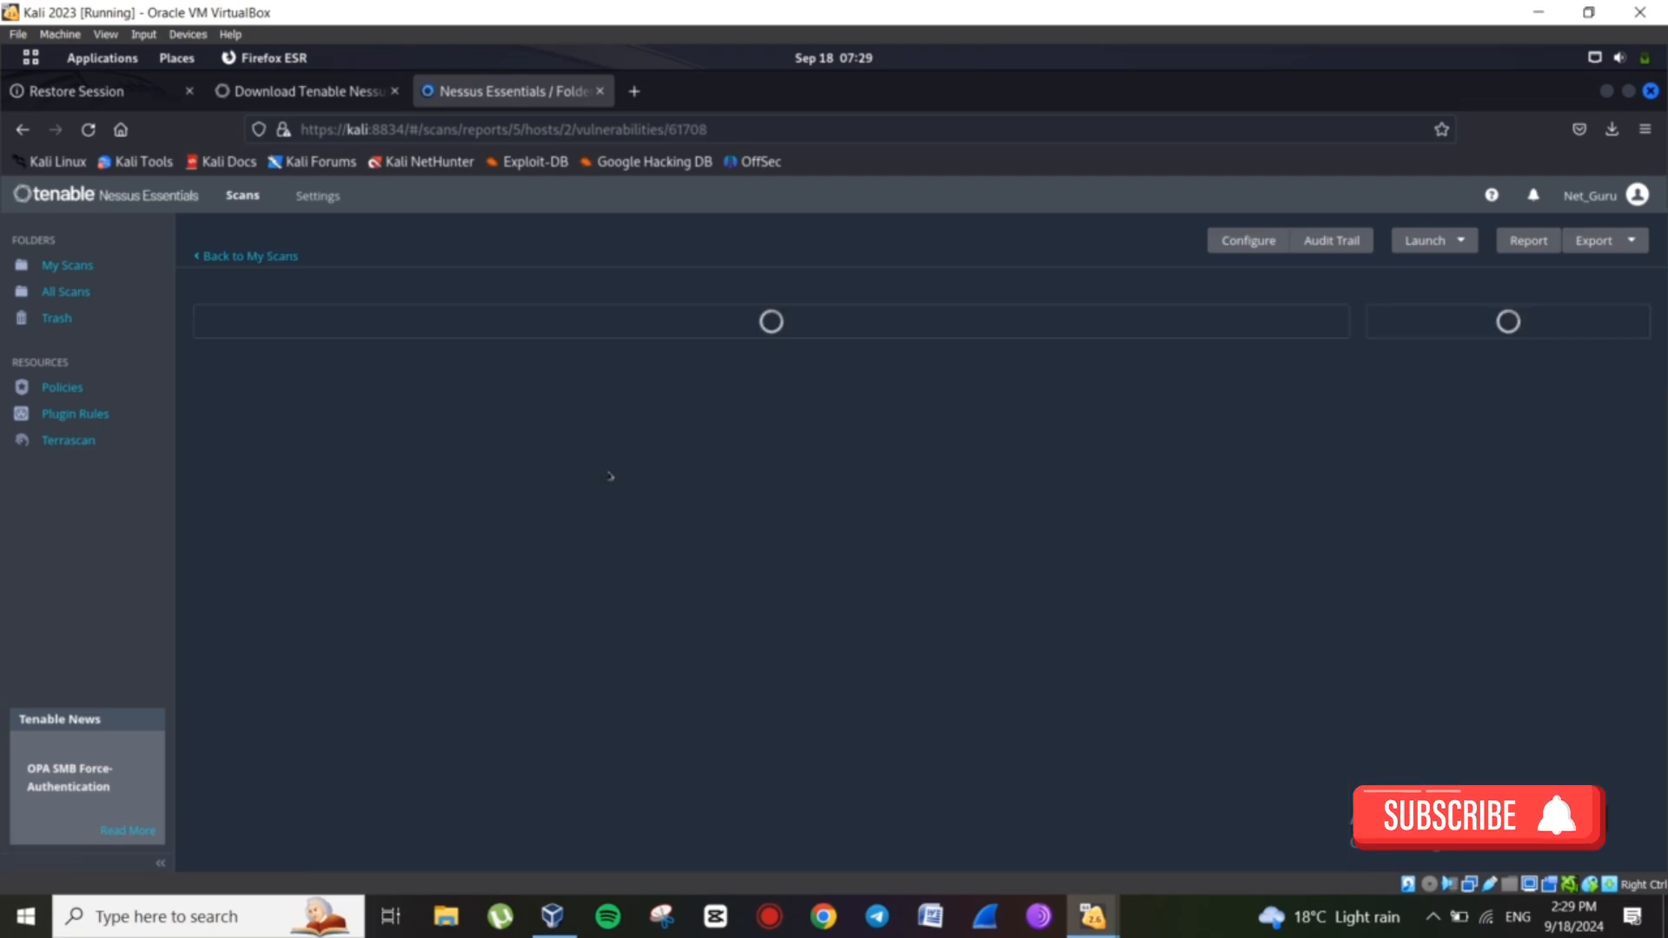
pyautogui.moveTo(274, 351); pyautogui.dragTo(429, 351)
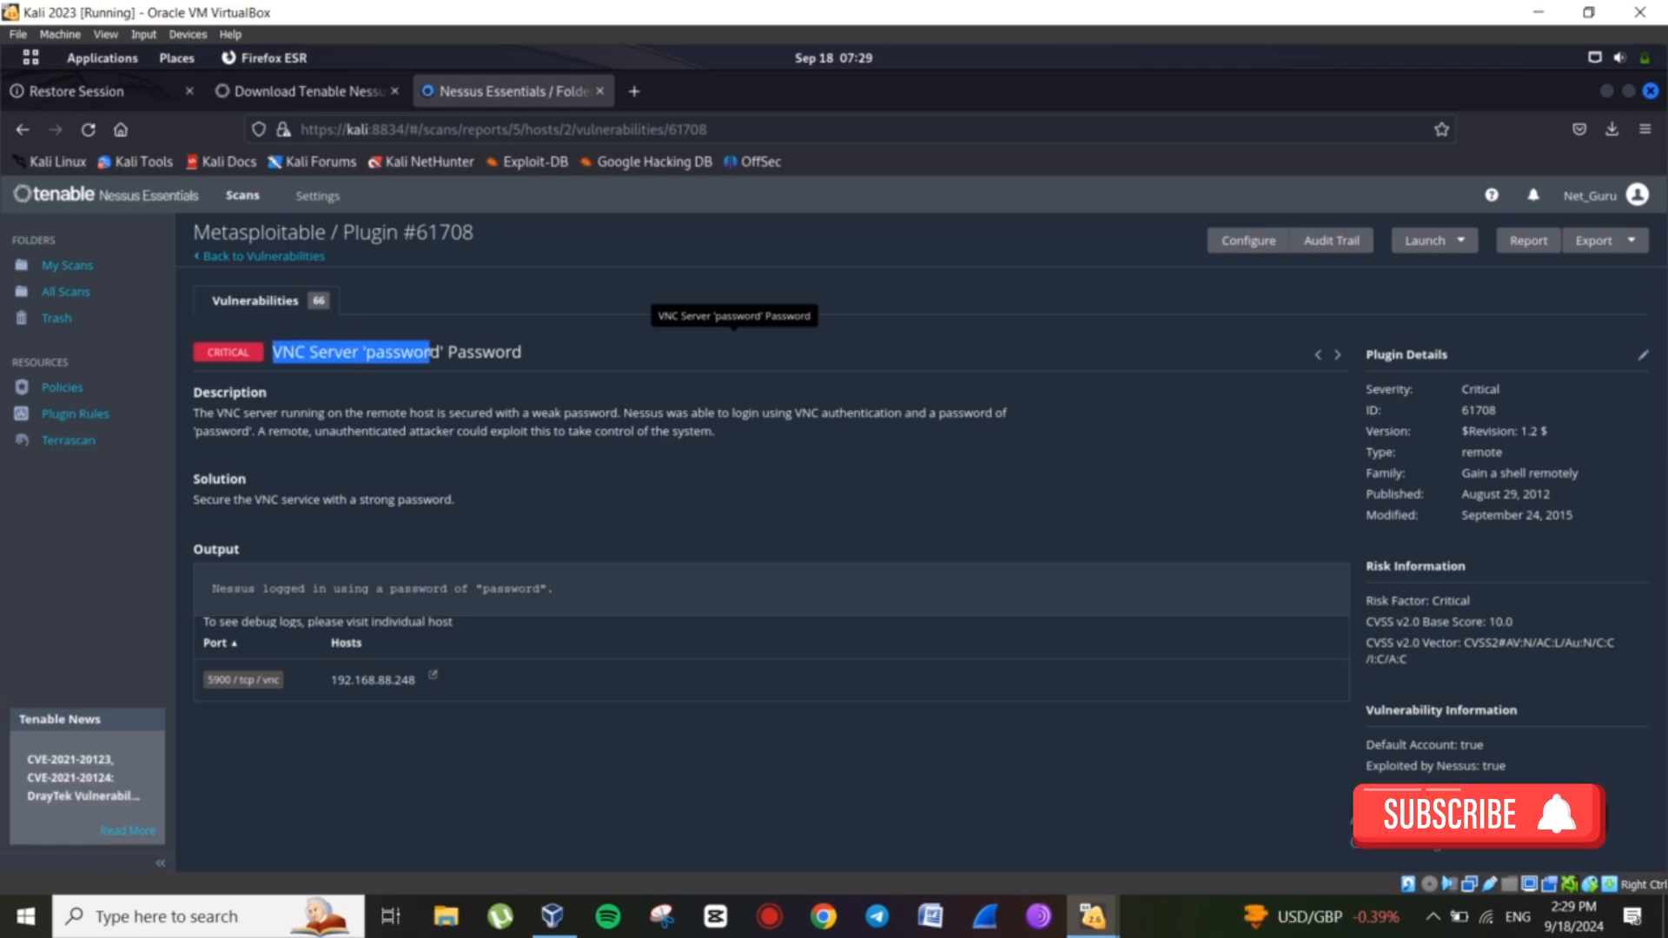
pyautogui.click(241, 404)
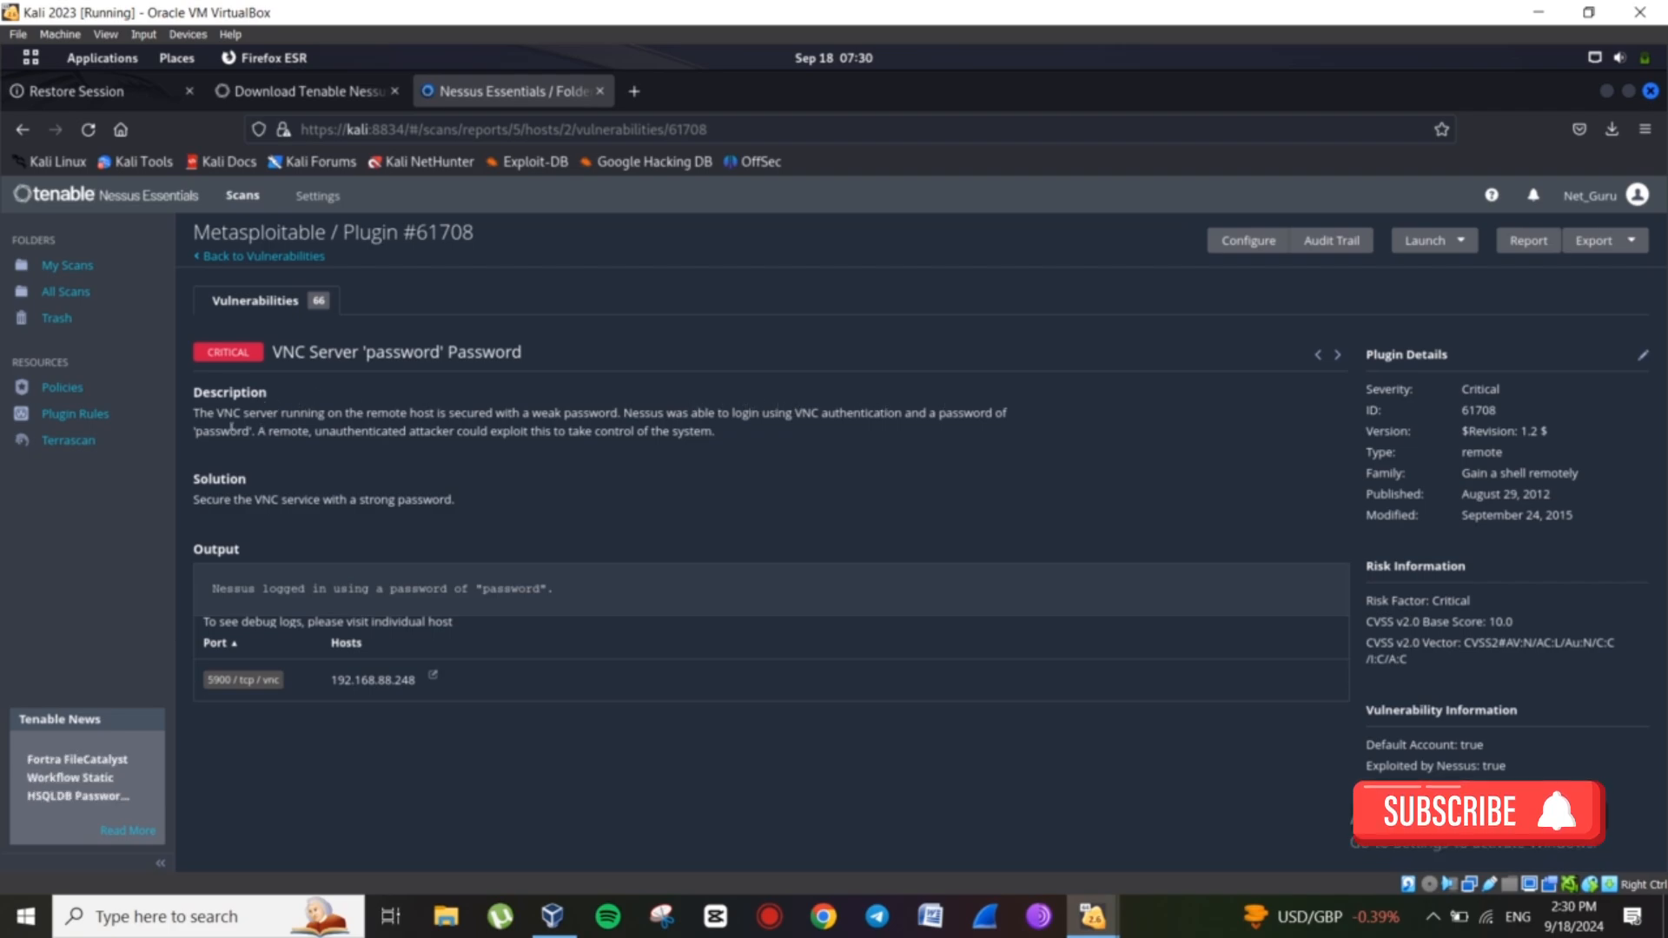
# Highlight the weak password and the word 'unauthenticated' in the VNC finding's description.
pyautogui.moveTo(237, 431)
pyautogui.mouseDown()
pyautogui.moveTo(217, 430)
pyautogui.moveTo(242, 431)
pyautogui.mouseUp()
pyautogui.click(211, 445)
pyautogui.click(242, 431)
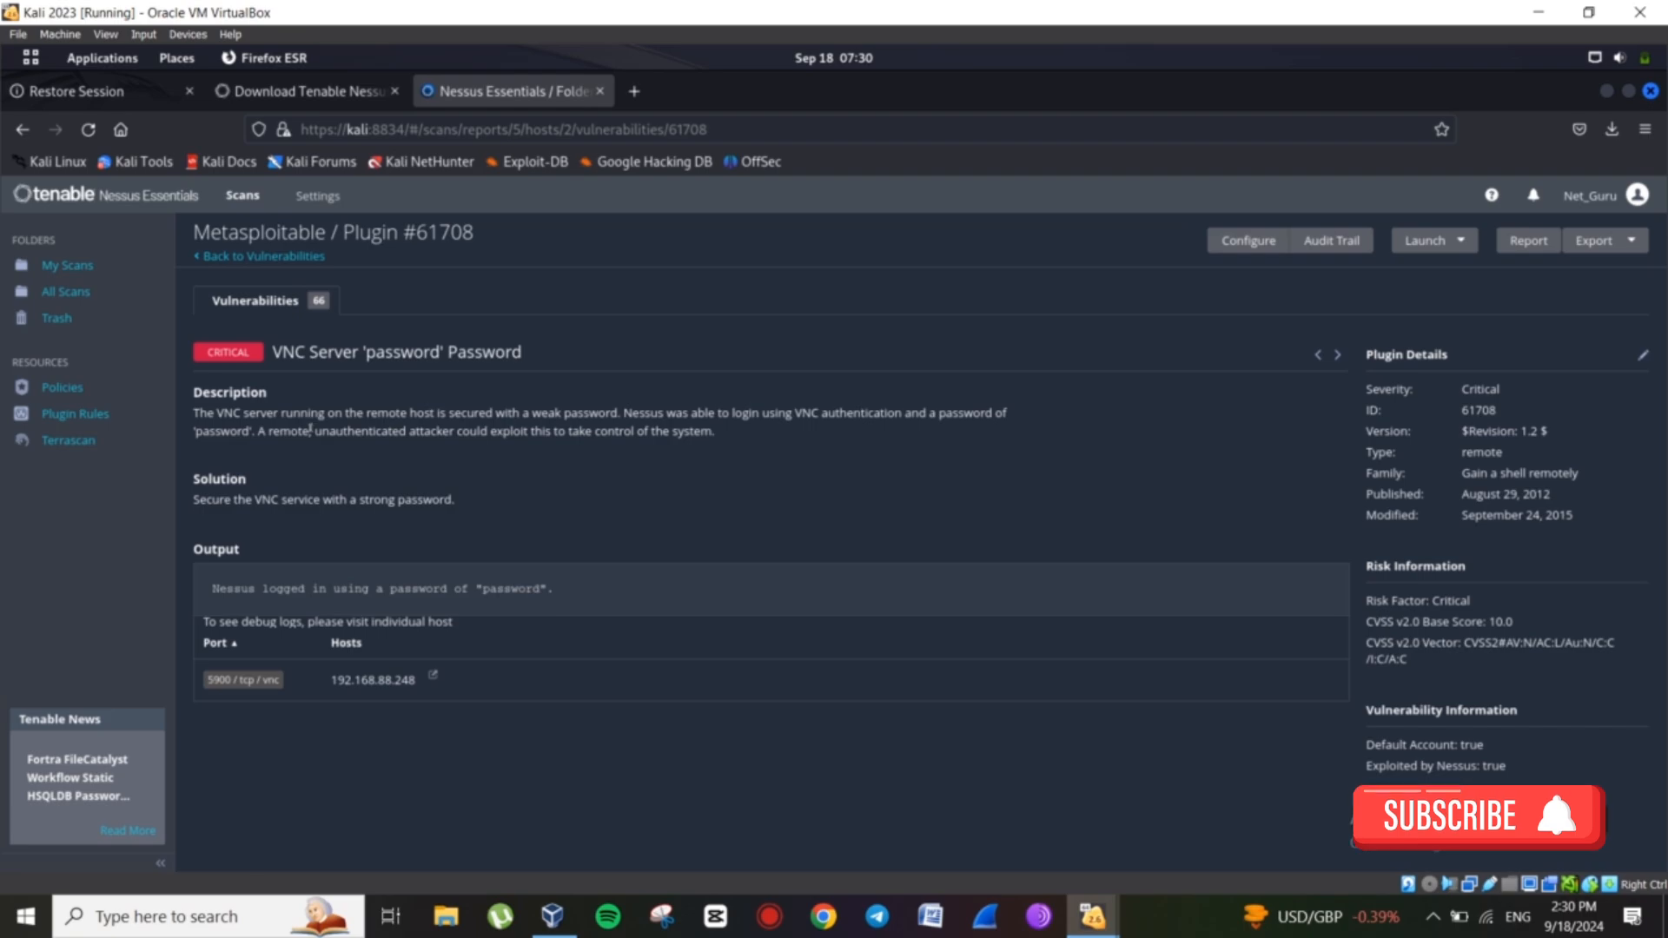
pyautogui.moveTo(315, 431); pyautogui.dragTo(347, 431)
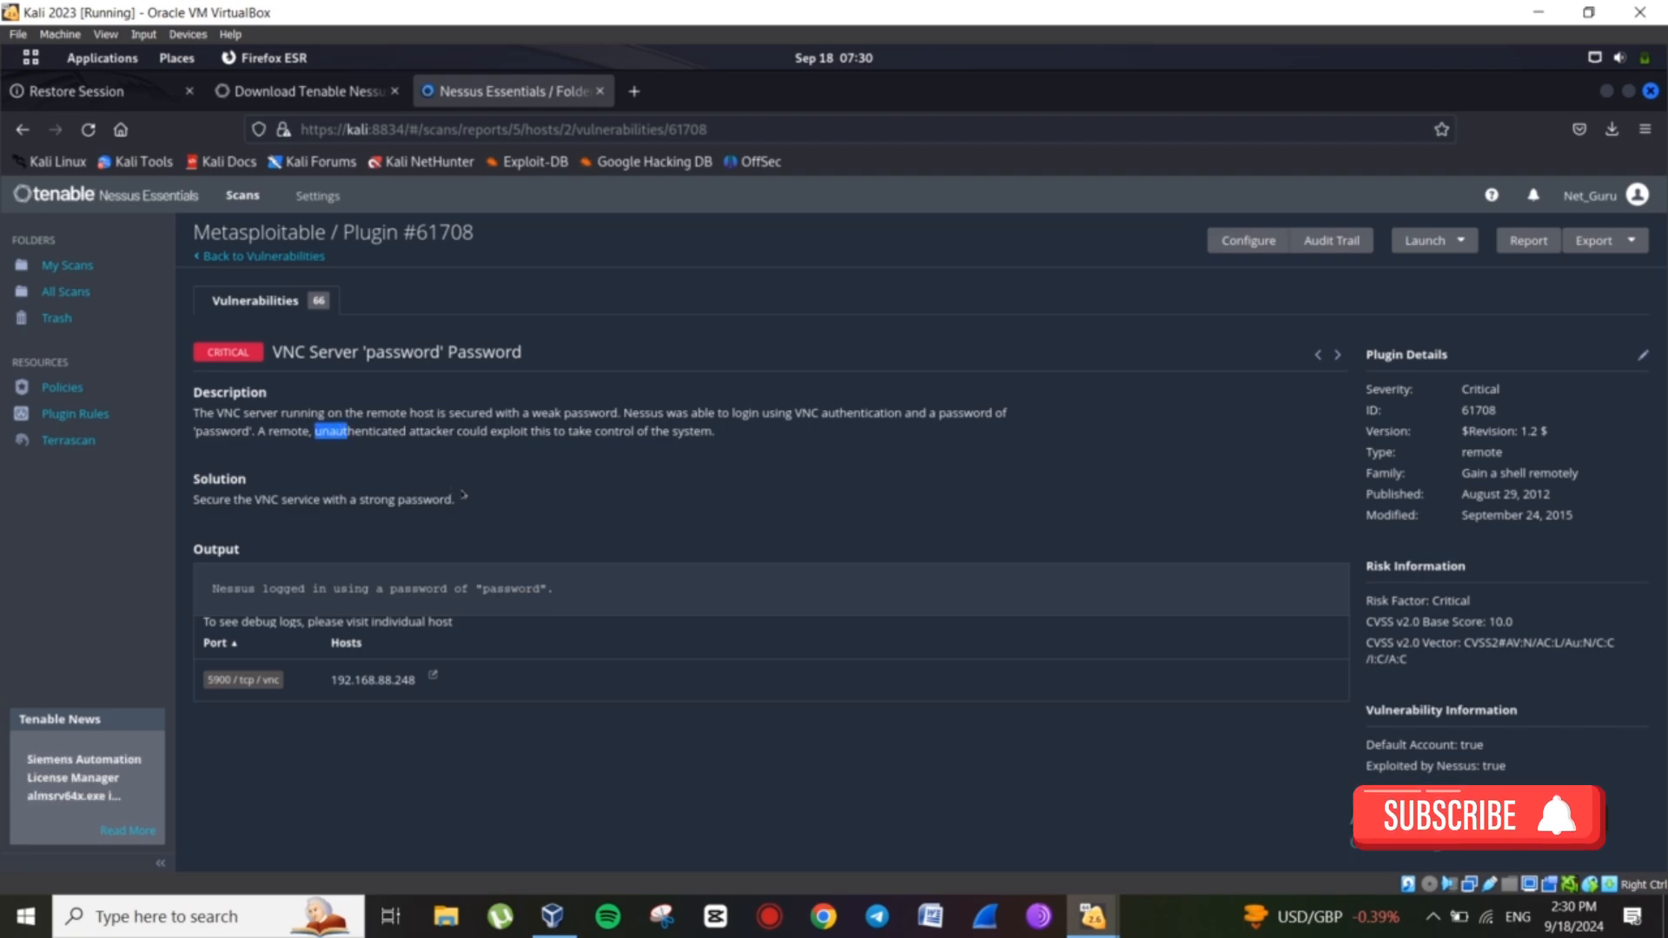
pyautogui.click(639, 310)
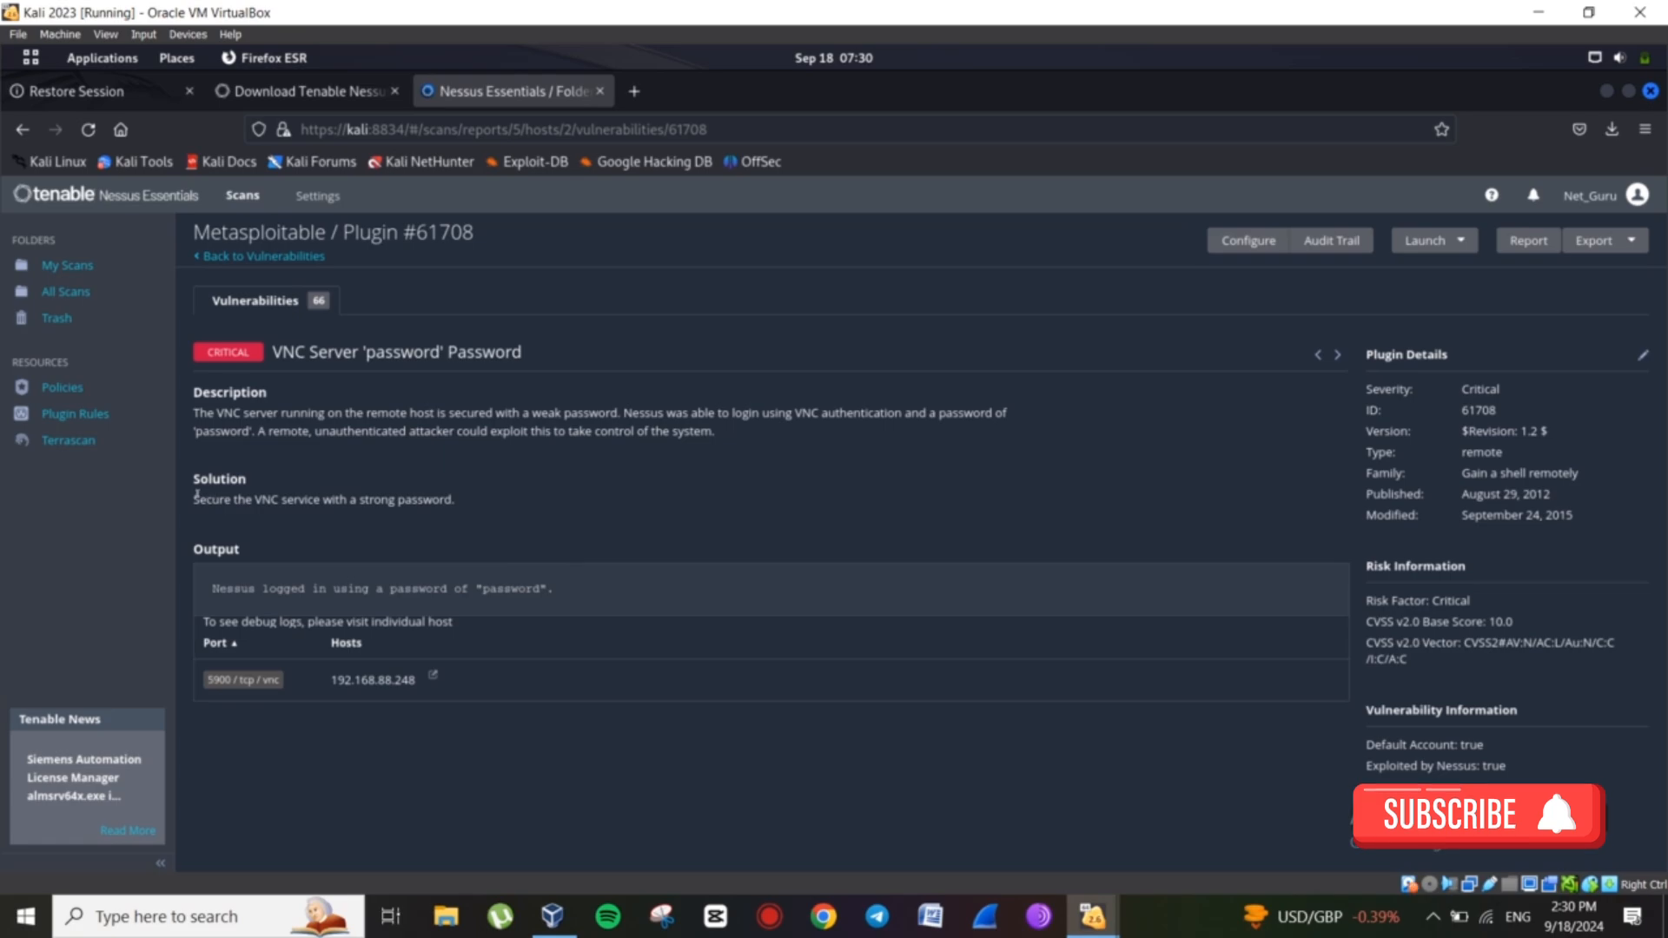
# Highlight 'strong password' in the solution, then return to the vulnerability list.
pyautogui.moveTo(200, 499); pyautogui.dragTo(237, 498)
pyautogui.moveTo(357, 498); pyautogui.dragTo(440, 499)
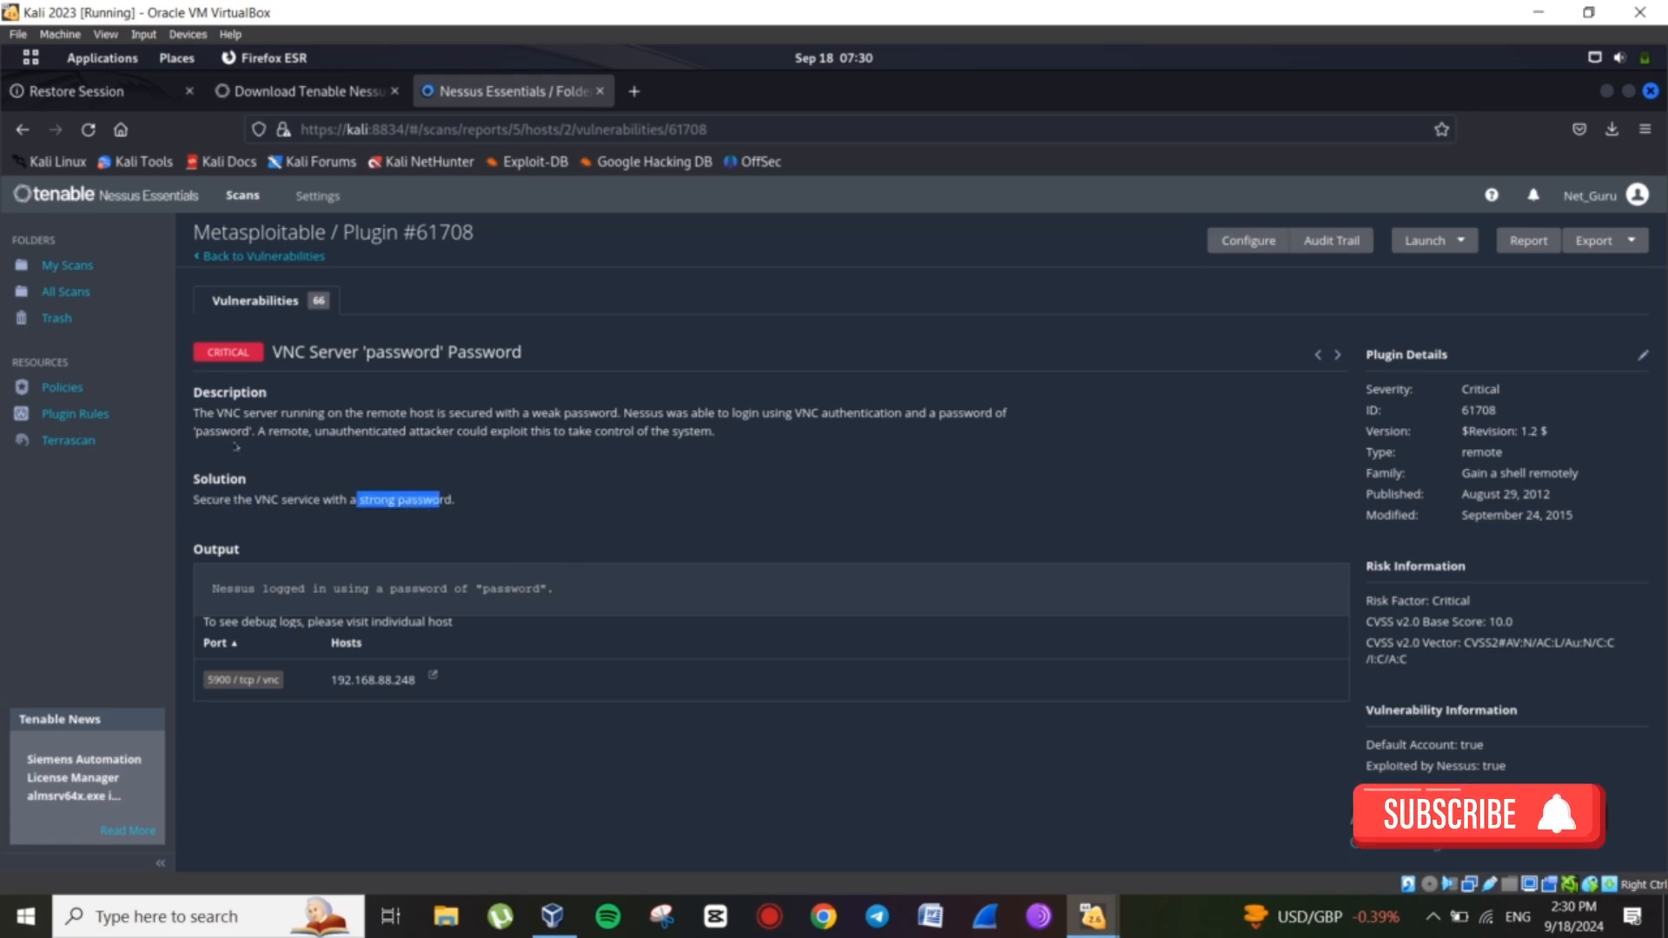
pyautogui.moveTo(193, 426); pyautogui.dragTo(193, 425)
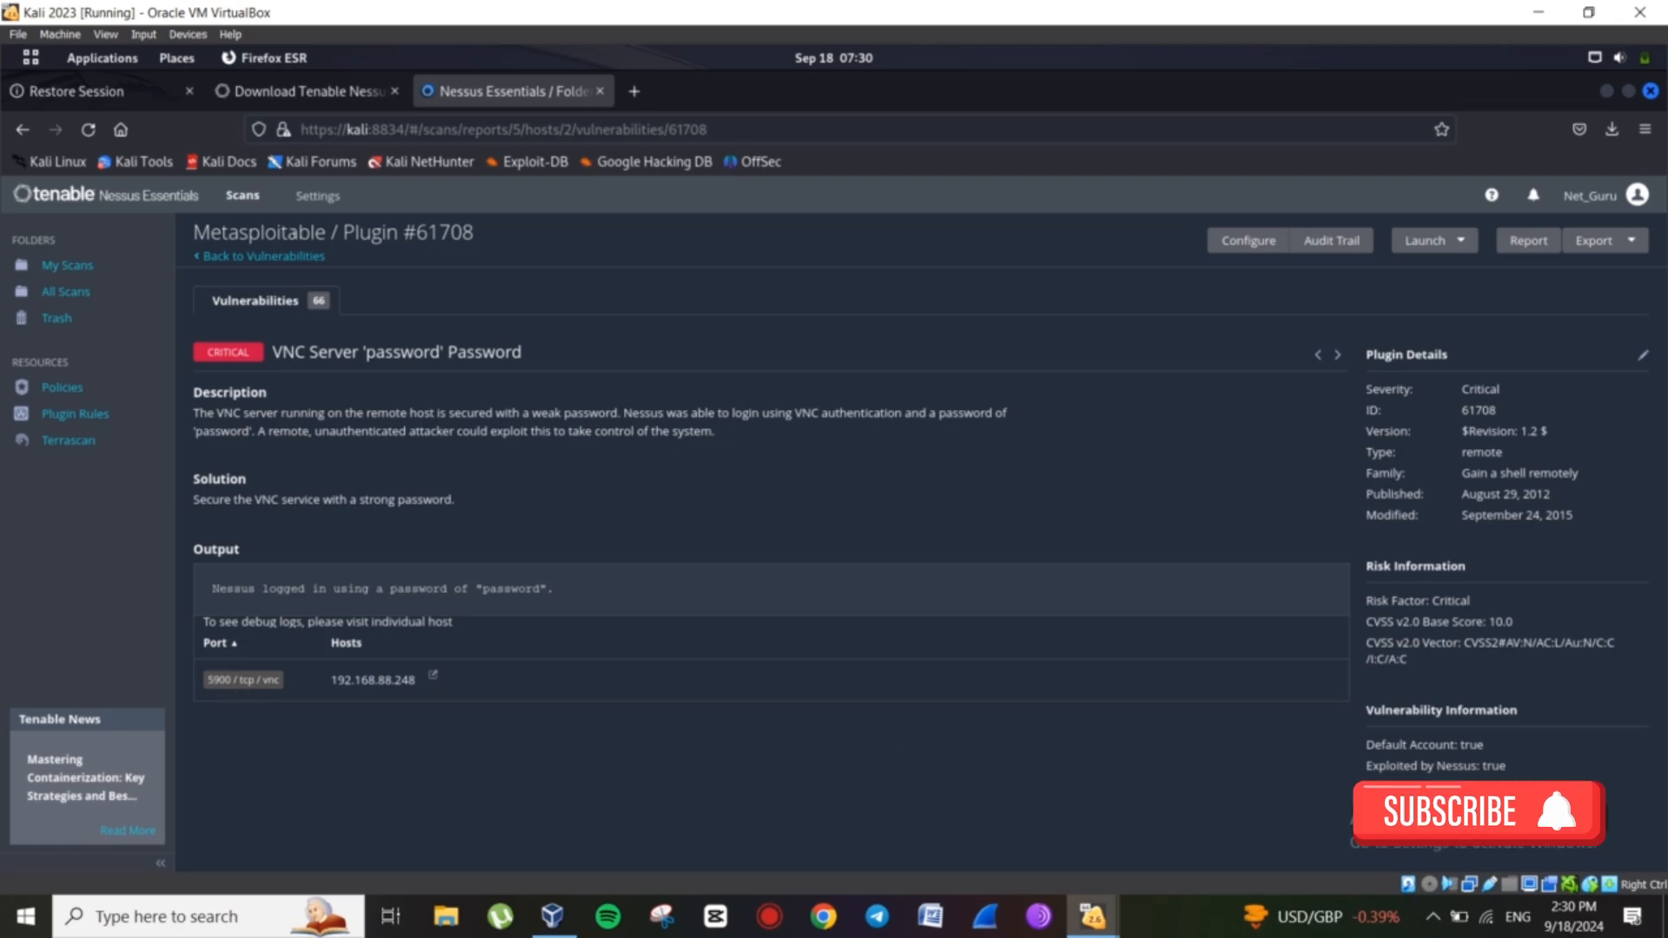
pyautogui.click(261, 256)
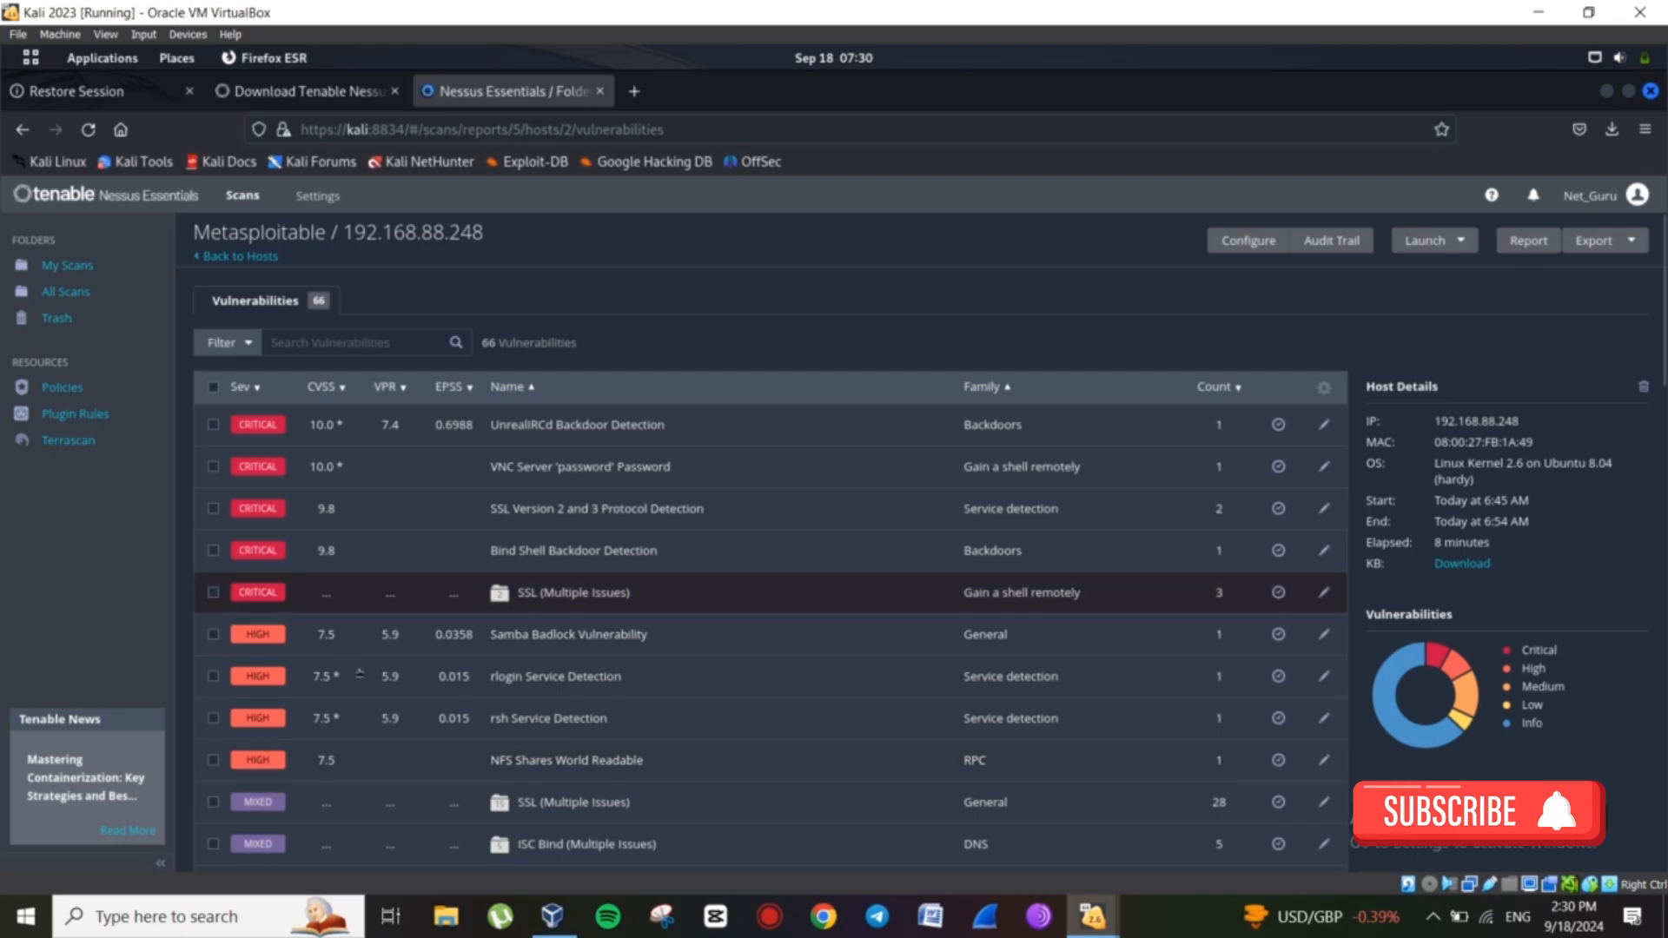
# Open Samba Badlock Vulnerability (plugin 90509) and highlight the recommended Samba upgrade.
pyautogui.click(534, 635)
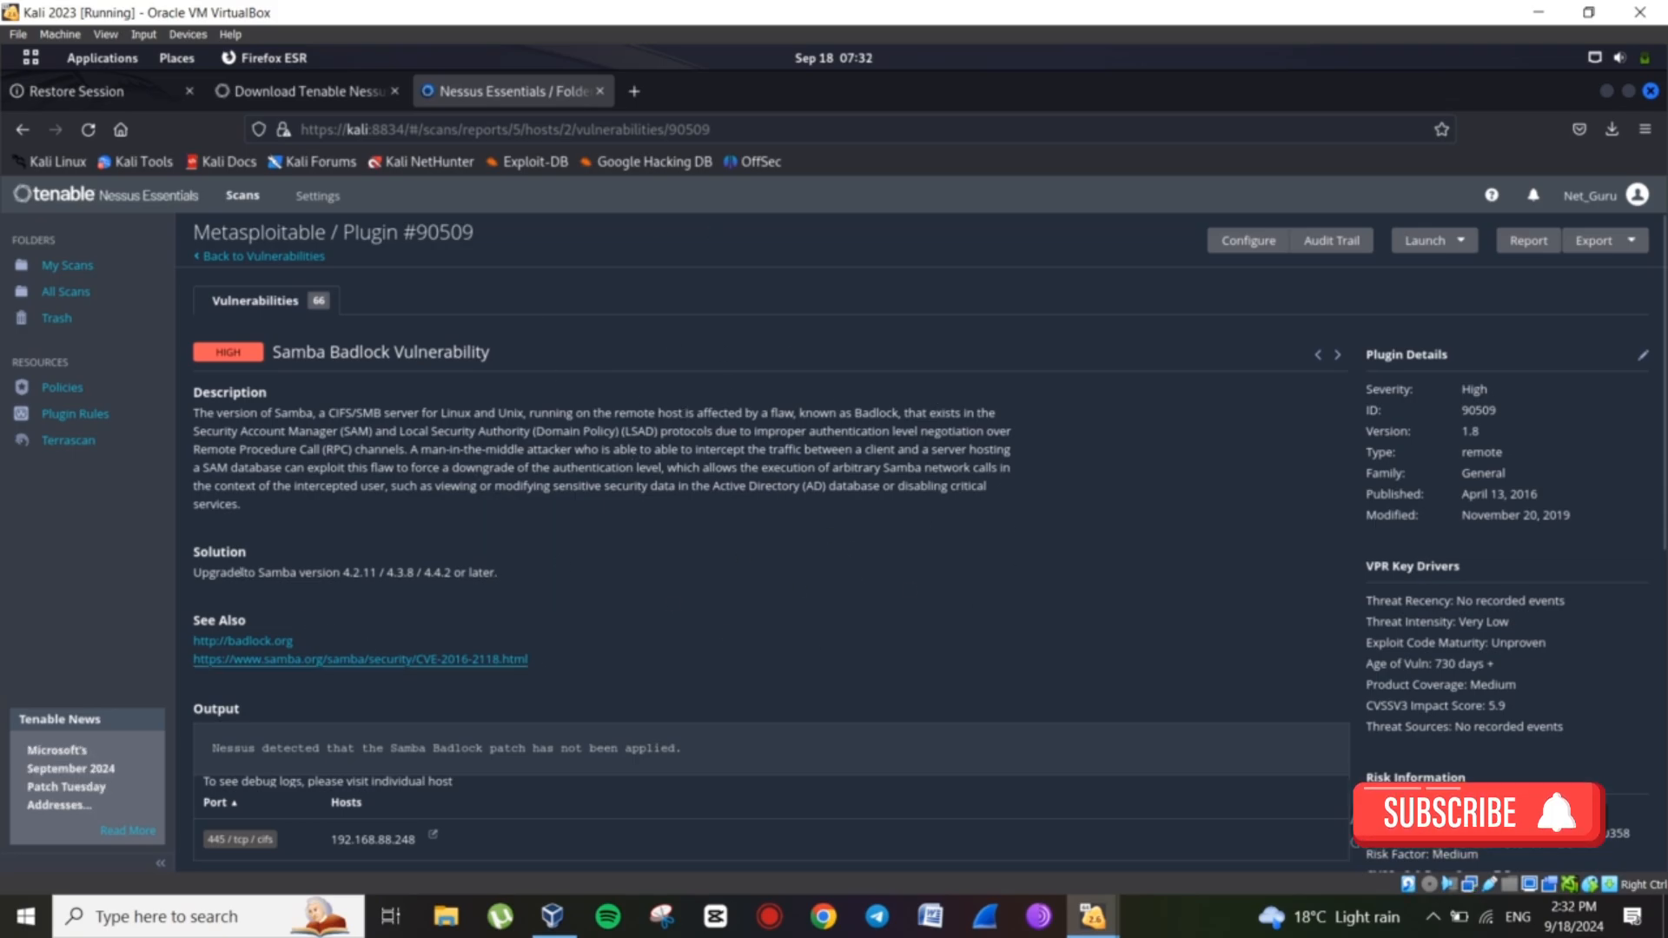
pyautogui.moveTo(244, 572); pyautogui.dragTo(338, 571)
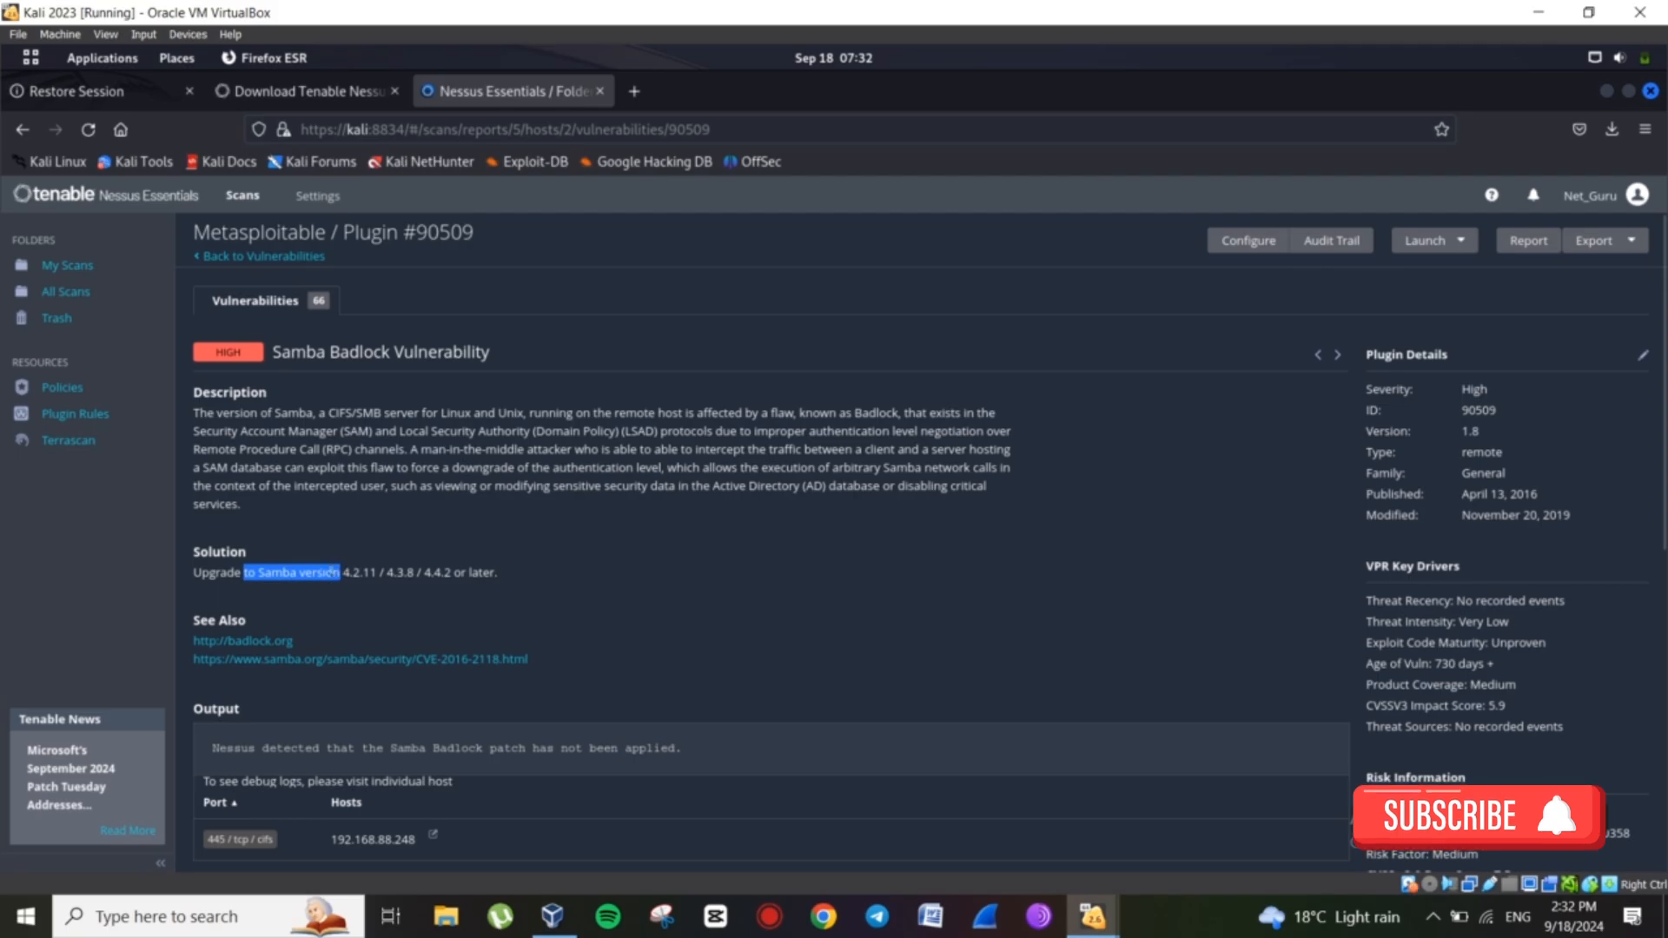
pyautogui.click(673, 596)
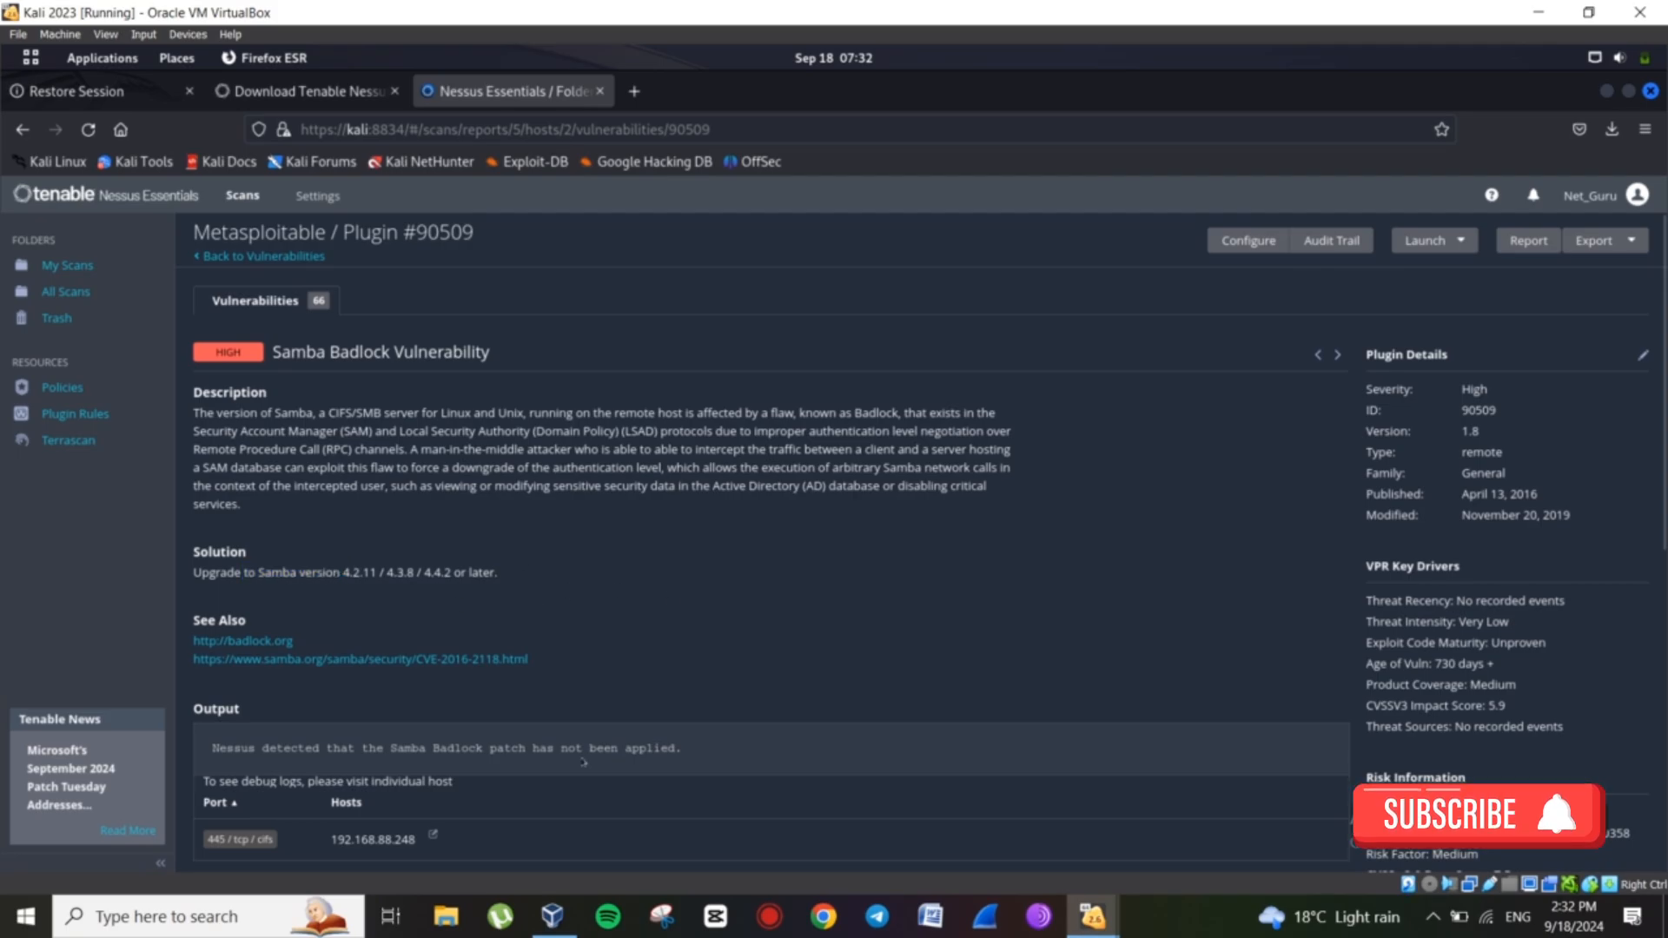
pyautogui.scroll(-5, 584, 762)
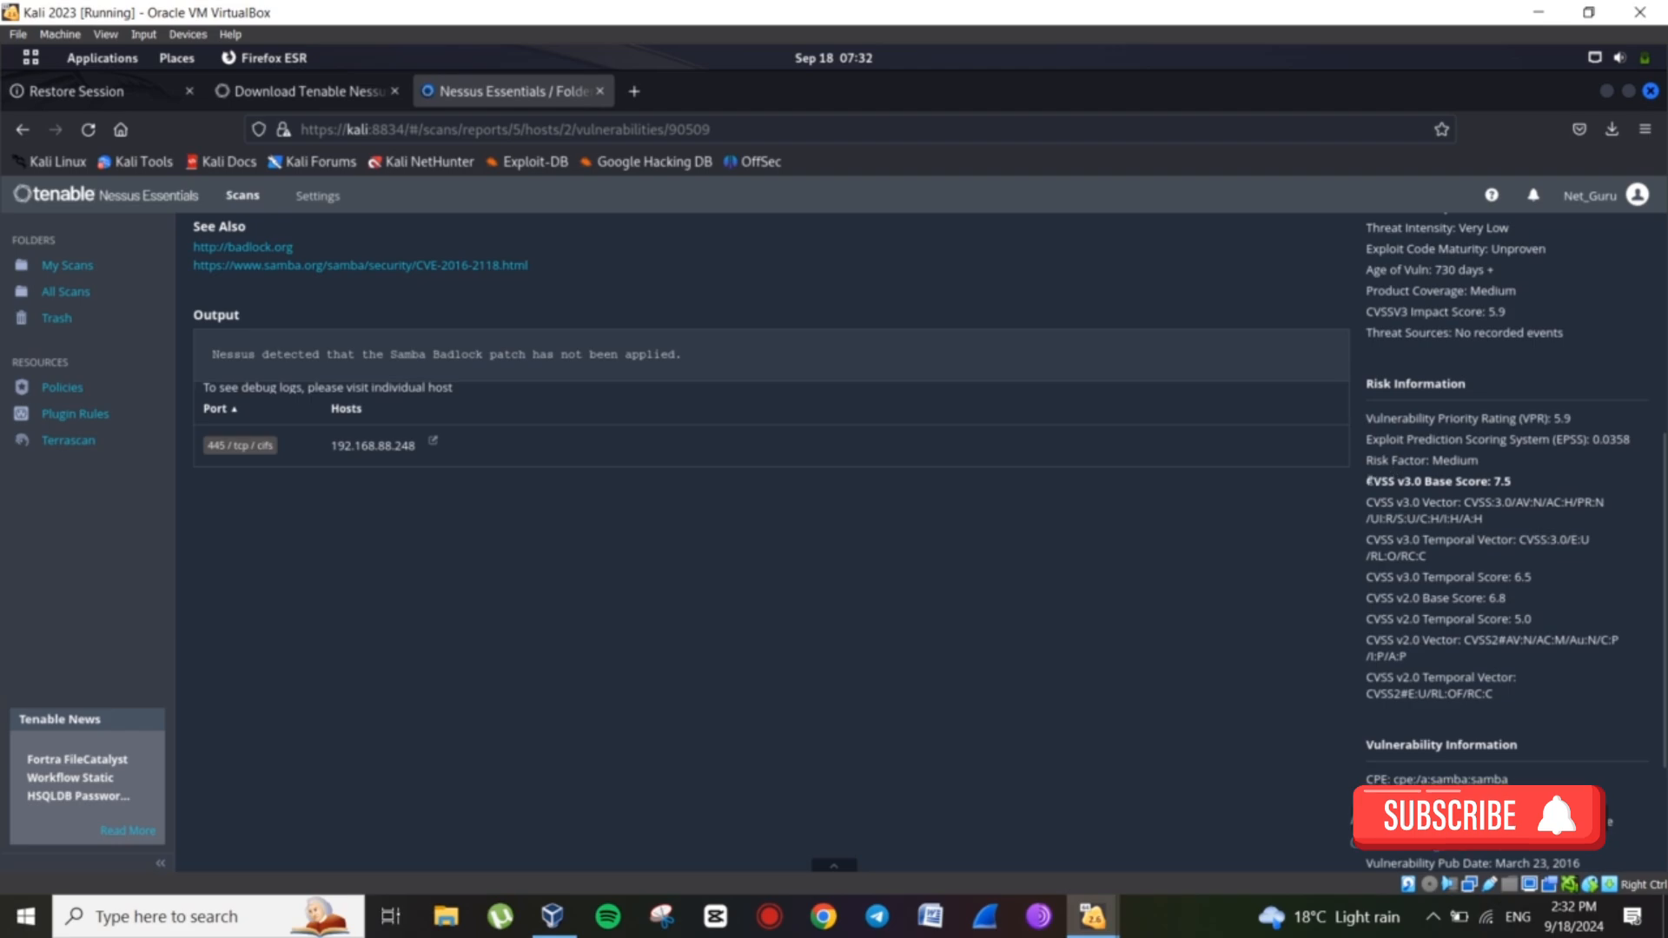
# Highlight the 7.5 CVSS v3.0 base score, vulnerability information and publication date.
pyautogui.moveTo(1369, 480); pyautogui.dragTo(1511, 480)
pyautogui.click(1489, 480)
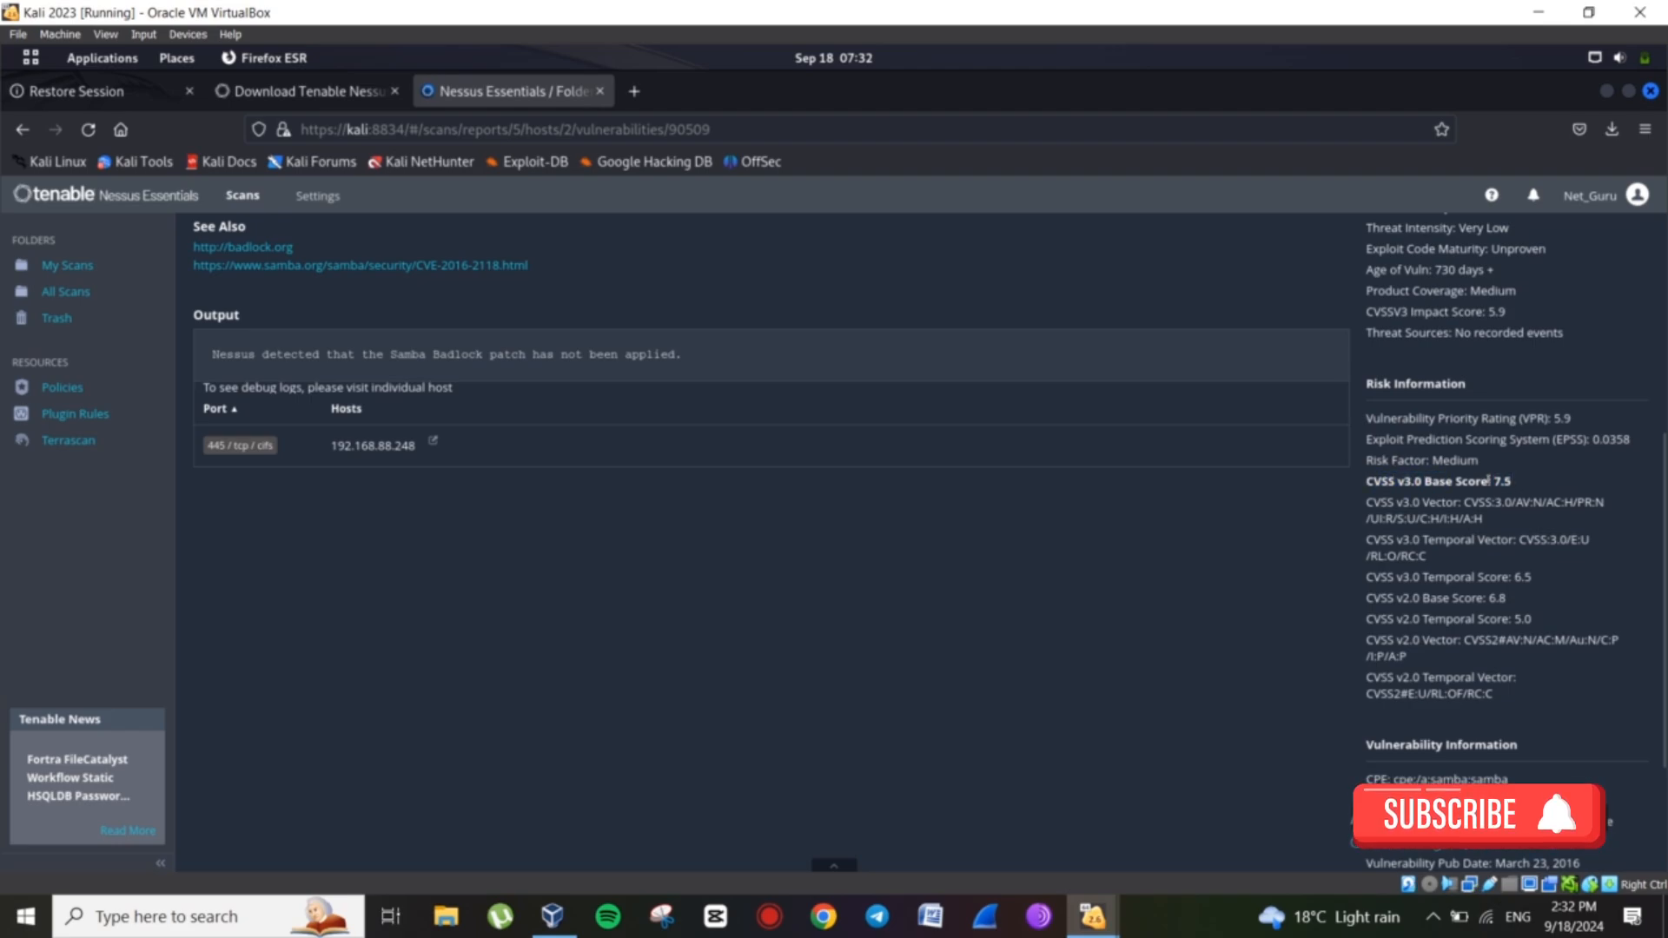
pyautogui.scroll(-2, 1495, 628)
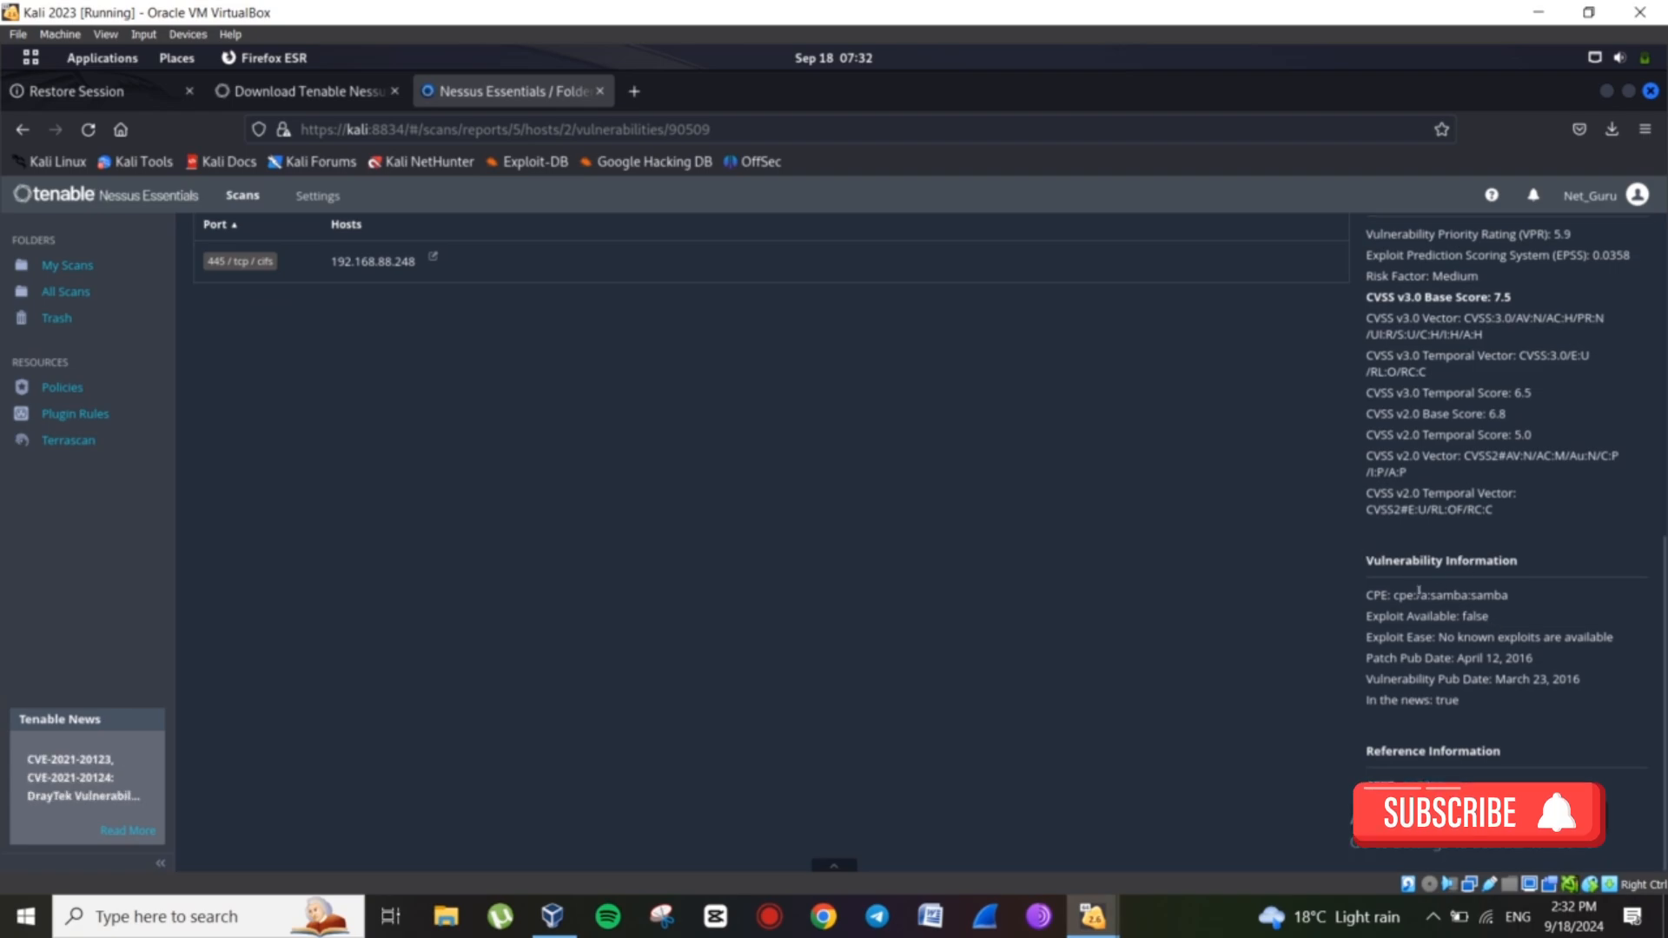
pyautogui.moveTo(1366, 626); pyautogui.dragTo(1473, 612)
pyautogui.click(1456, 692)
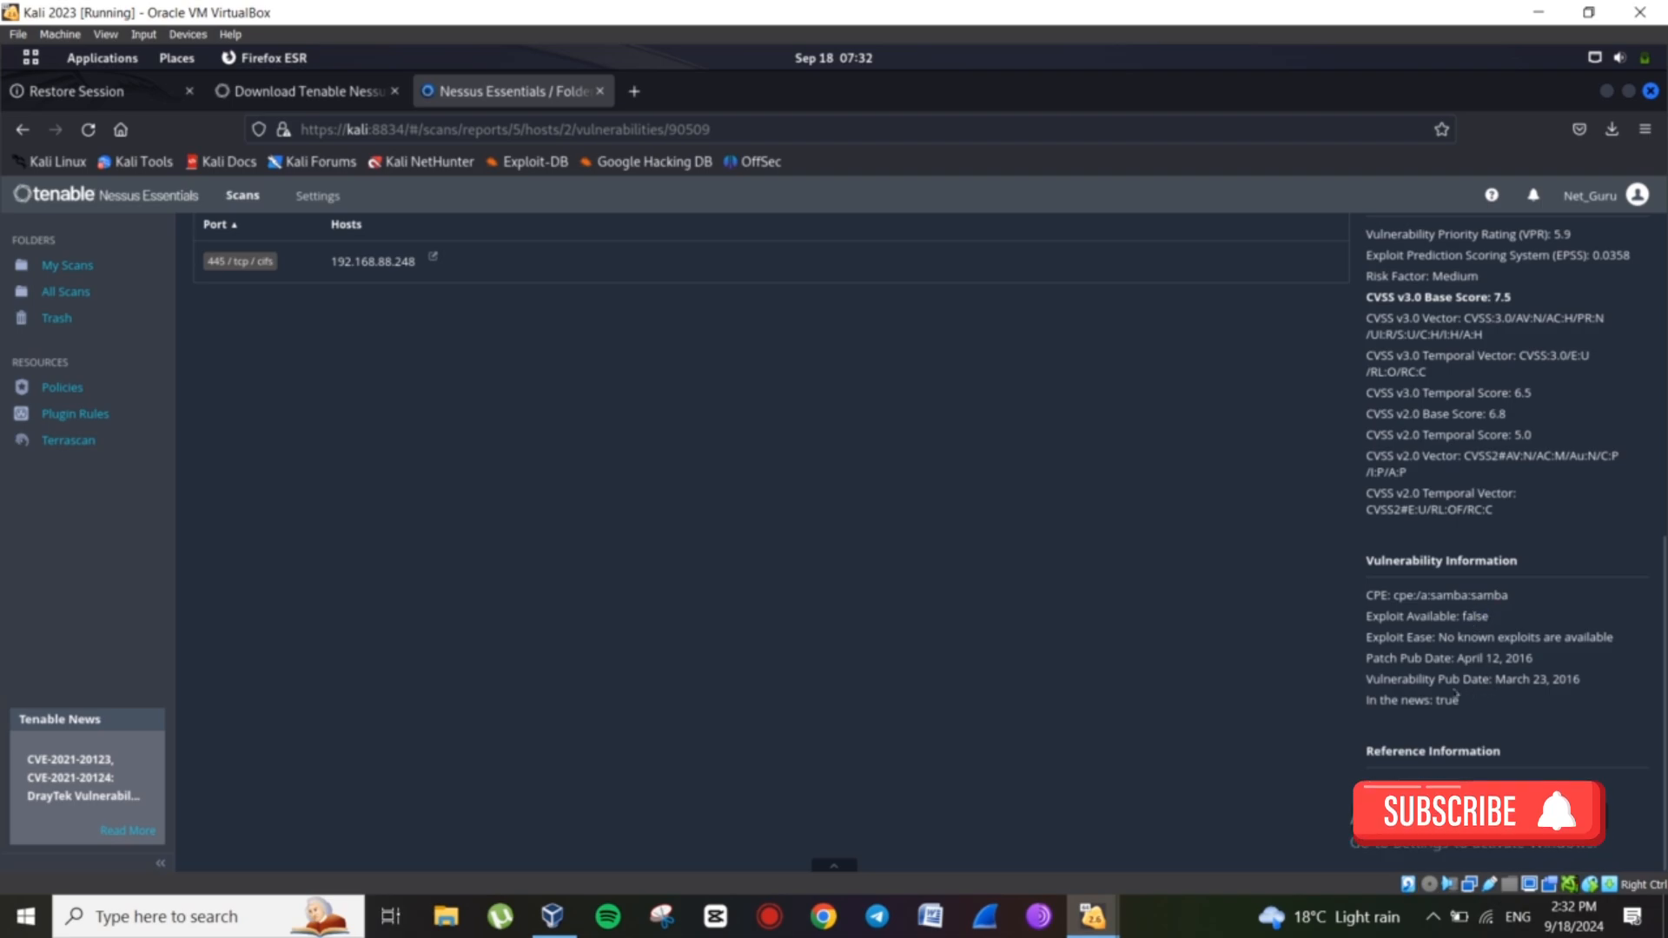
pyautogui.moveTo(1408, 678); pyautogui.dragTo(1540, 679)
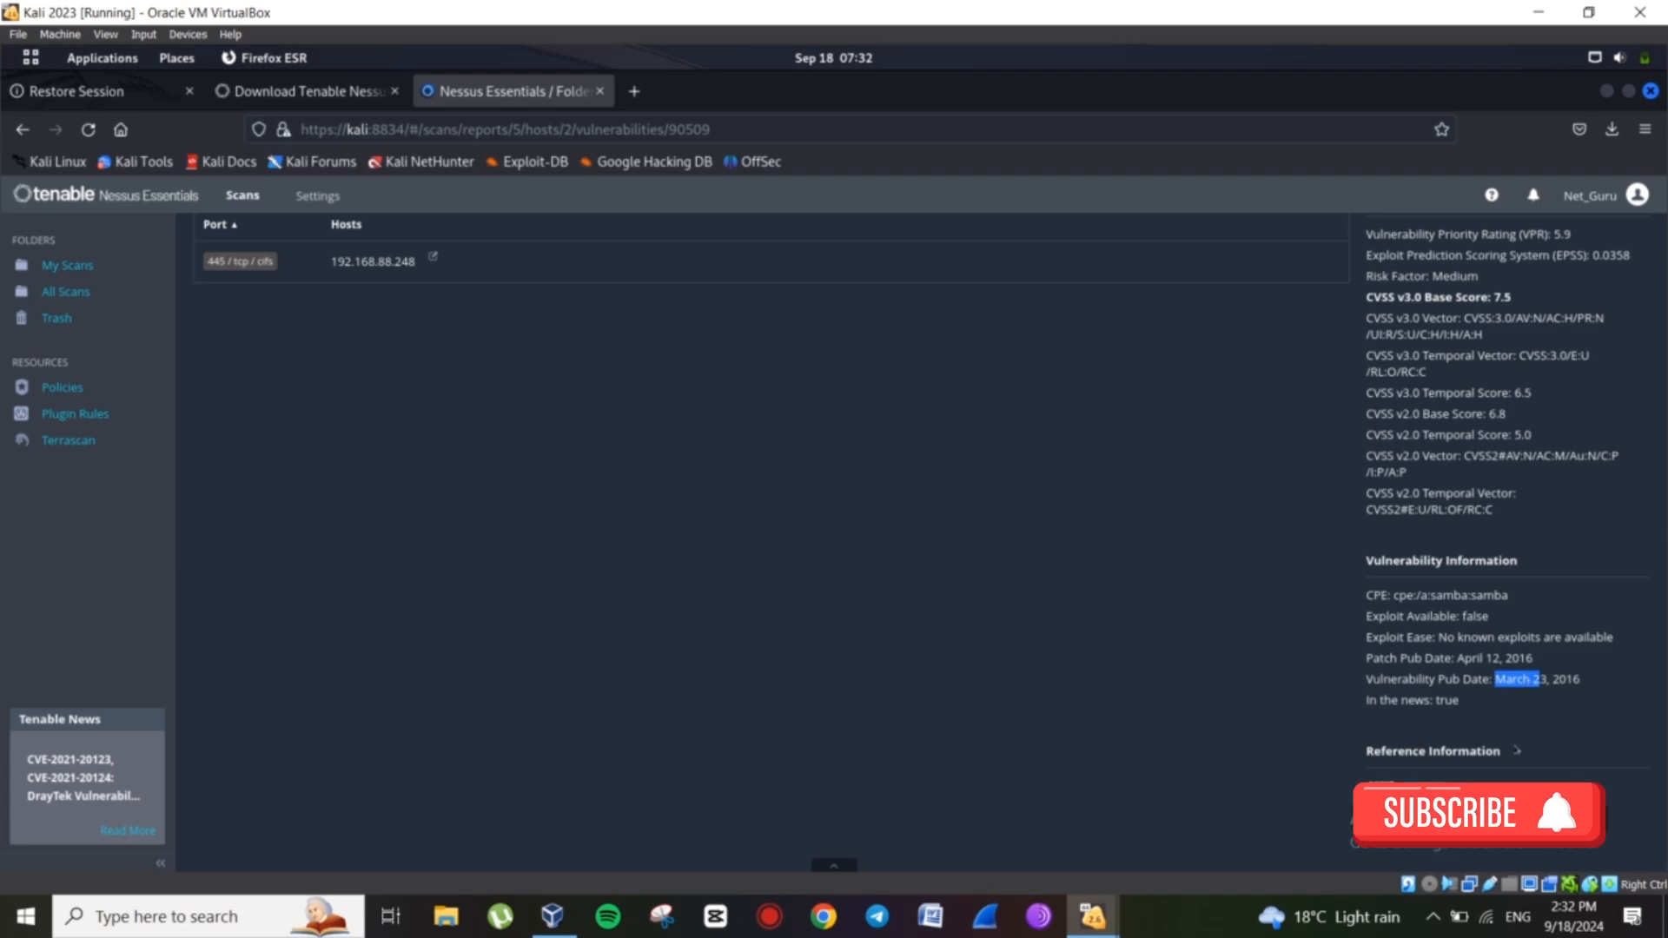
pyautogui.click(1518, 750)
# Expand Reference Information and scroll back to the top of the plugin page.
pyautogui.doubleClick(1476, 751)
pyautogui.moveTo(1433, 690); pyautogui.dragTo(1189, 579)
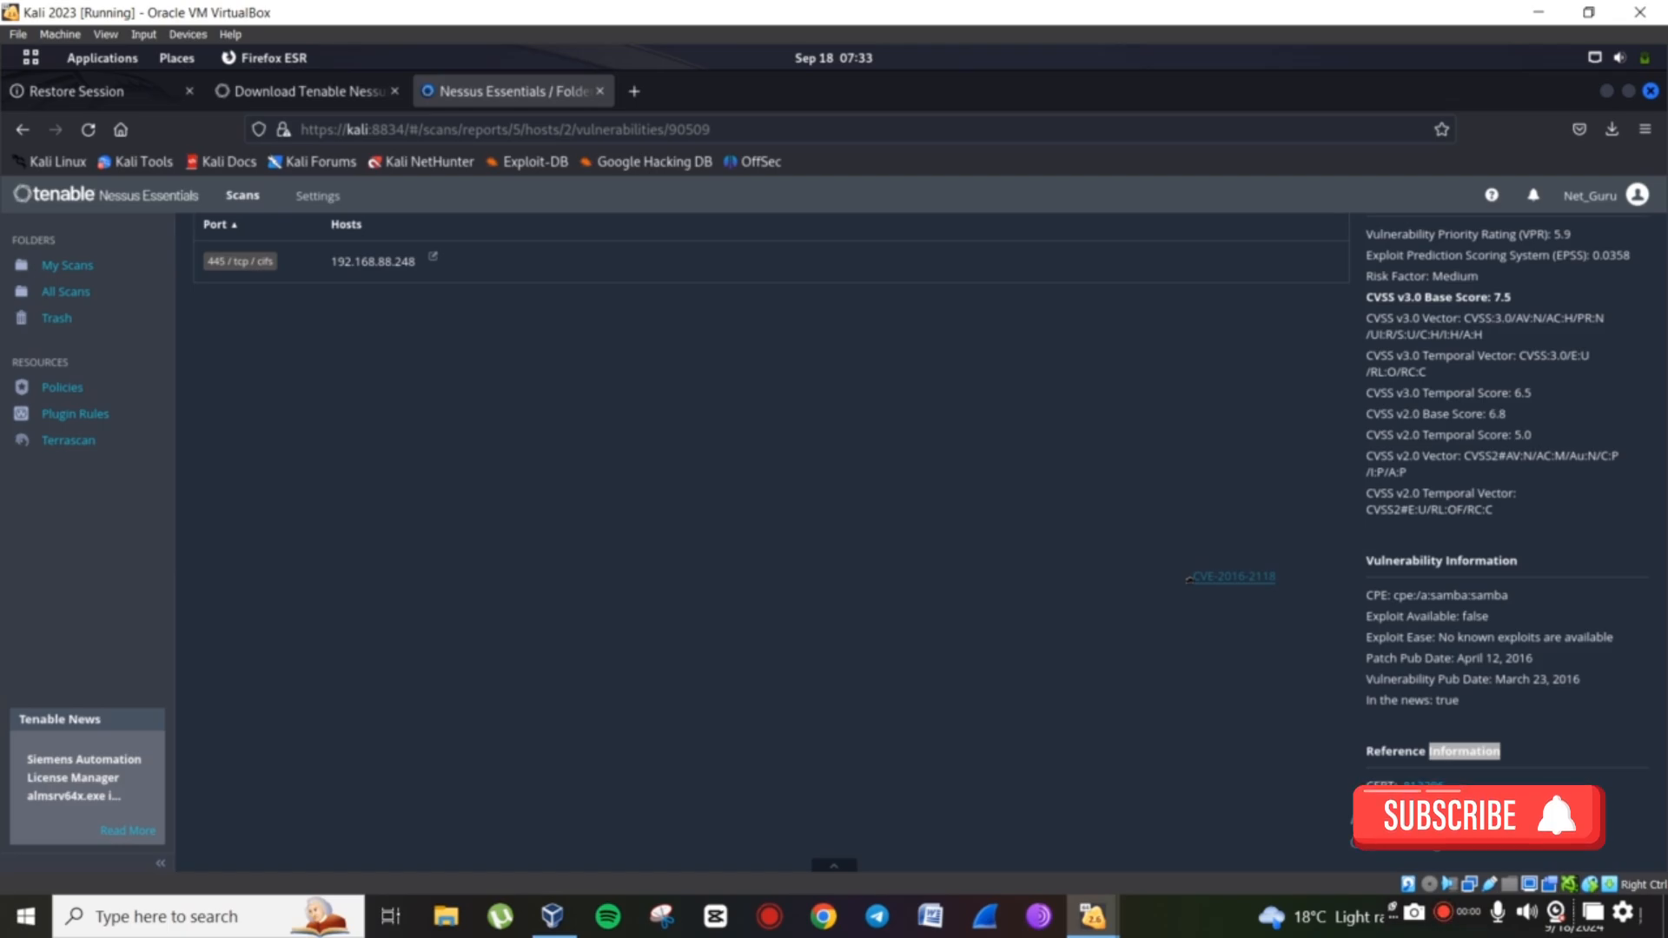
pyautogui.moveTo(1189, 579); pyautogui.dragTo(1189, 579)
pyautogui.scroll(5, 1097, 551)
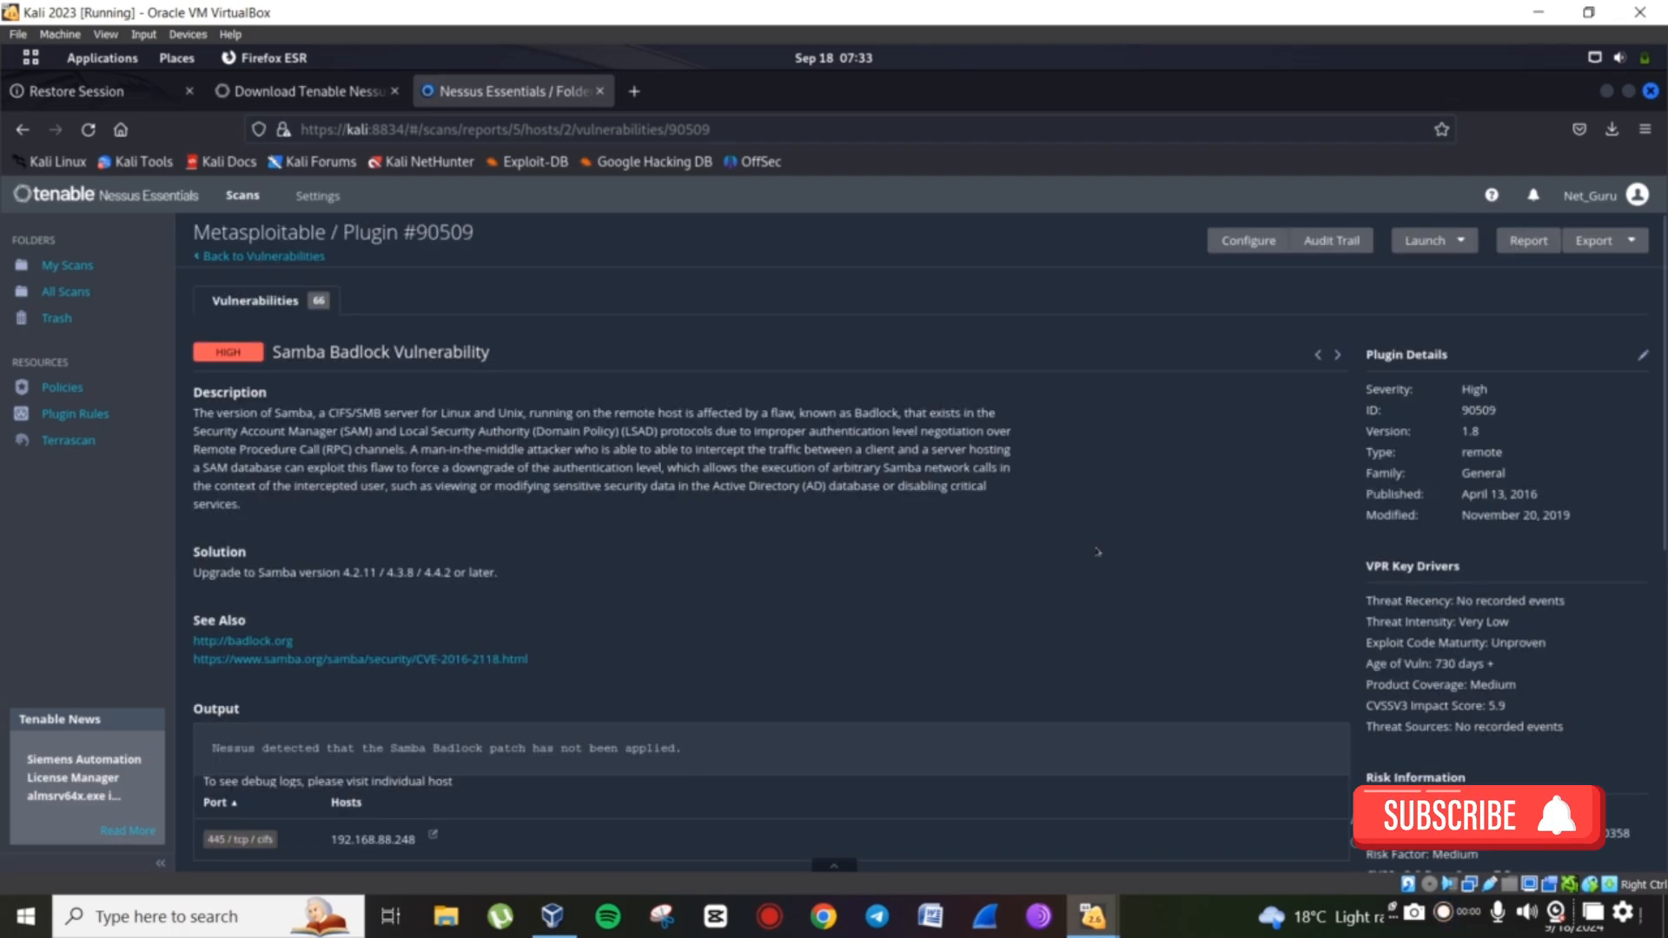
# Return to the 66-vulnerability list and scroll down to INFO rows like Nessus SYN scanner.
pyautogui.click(250, 256)
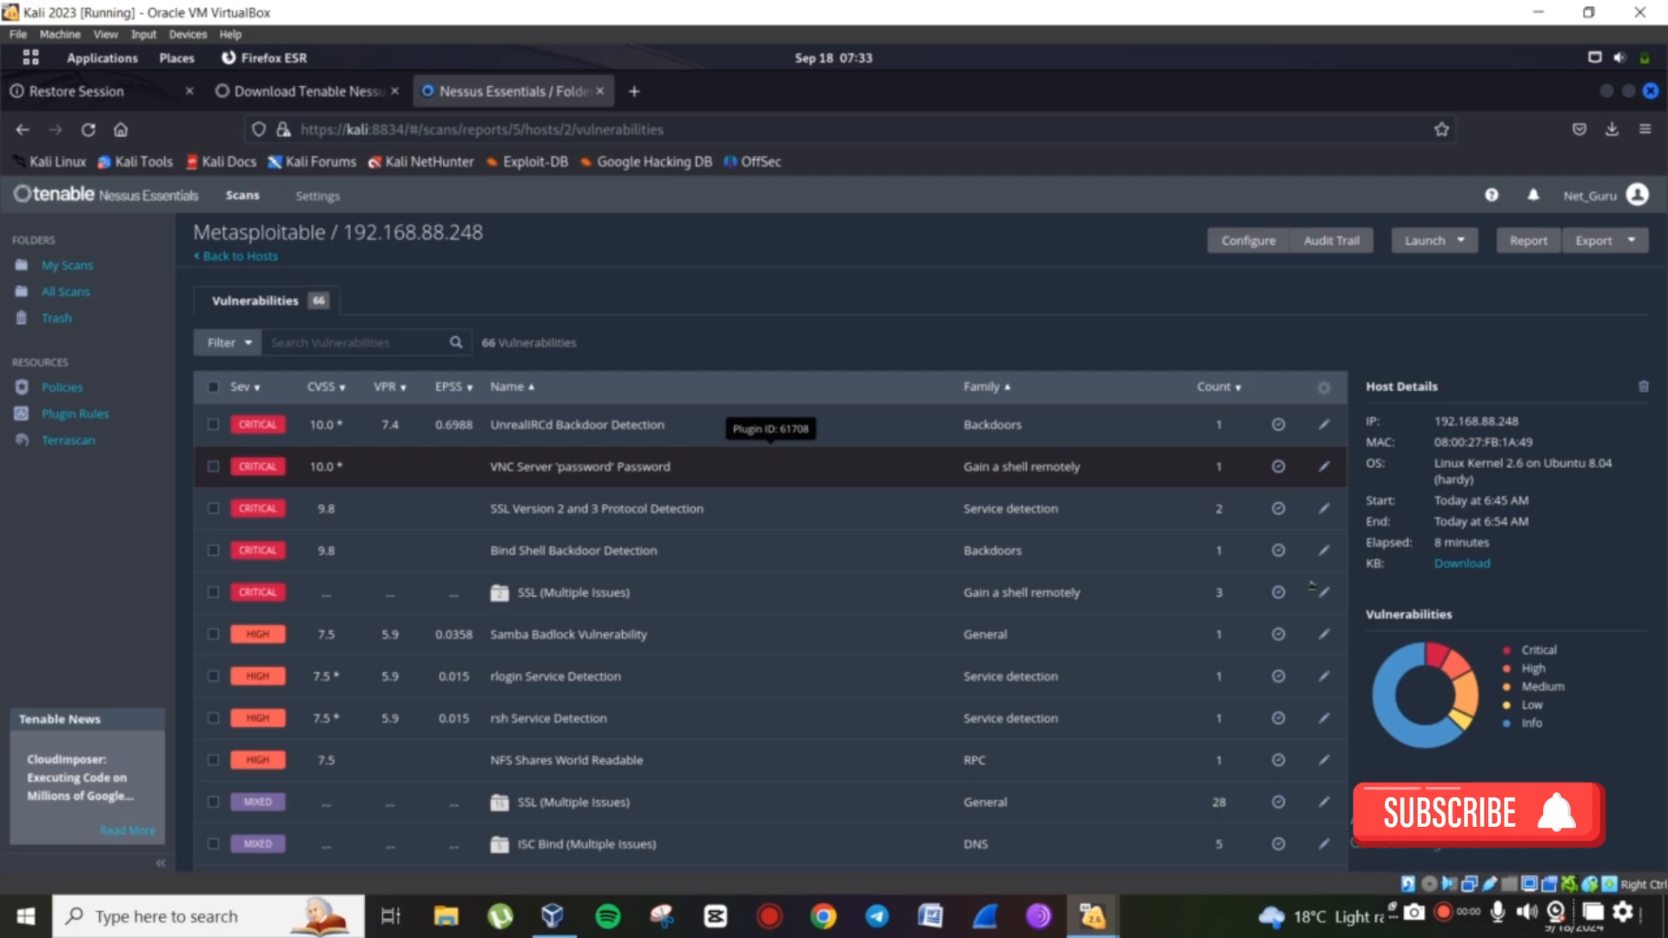
pyautogui.scroll(-1, 1151, 708)
pyautogui.scroll(-3, 1151, 707)
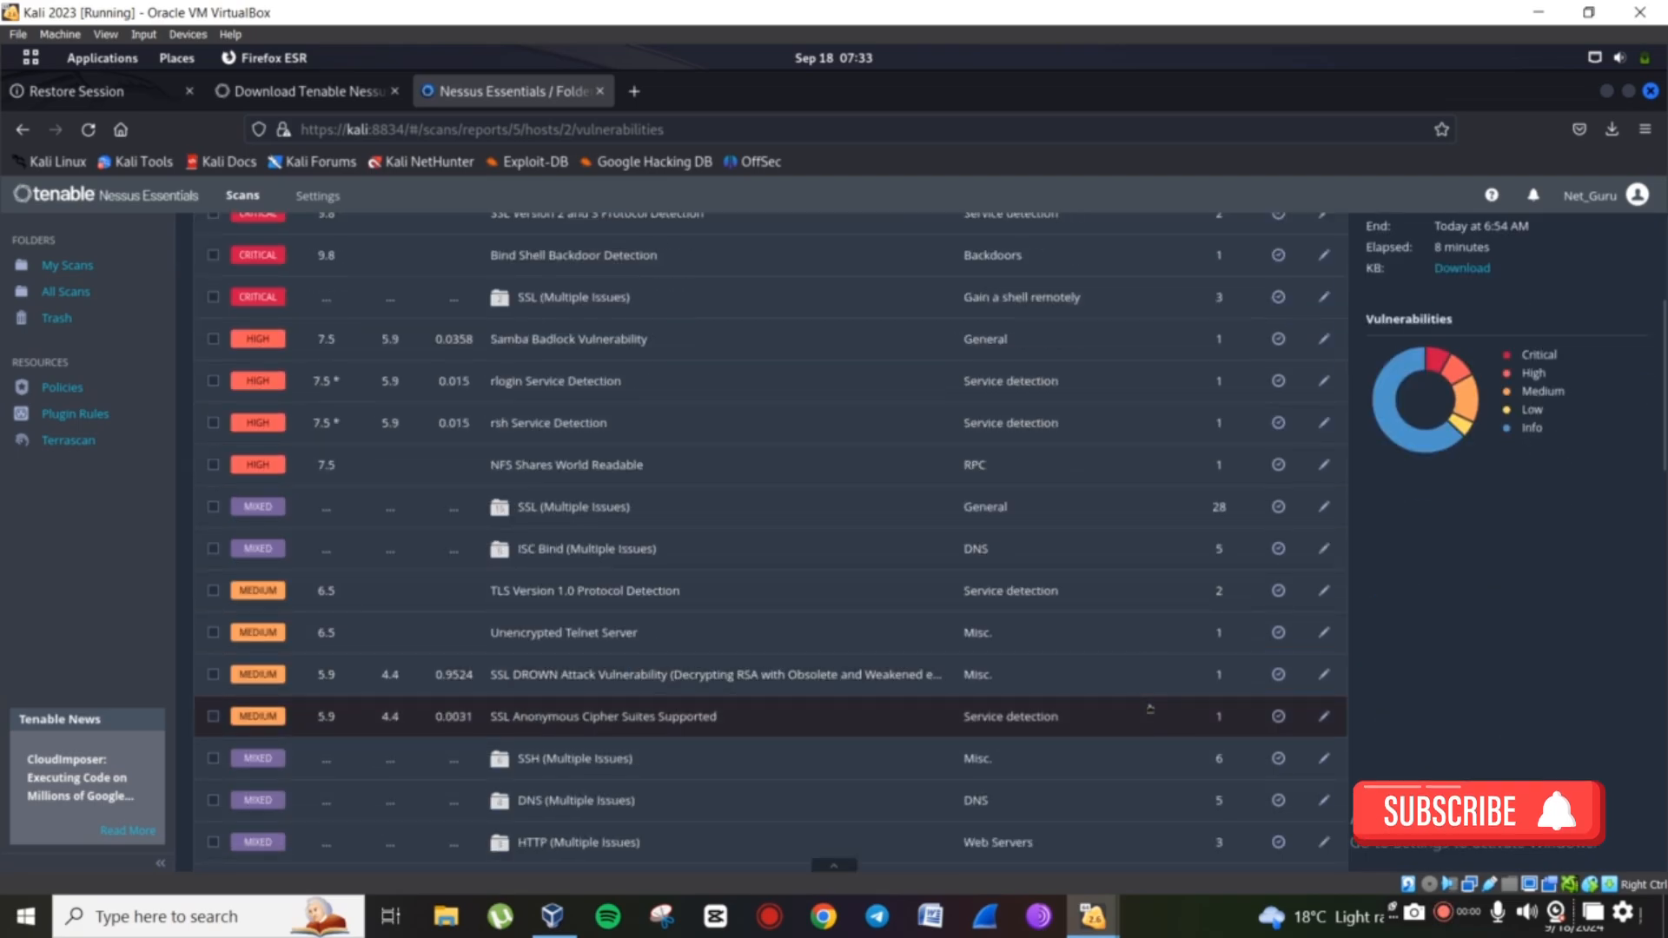
pyautogui.scroll(-15, 1150, 708)
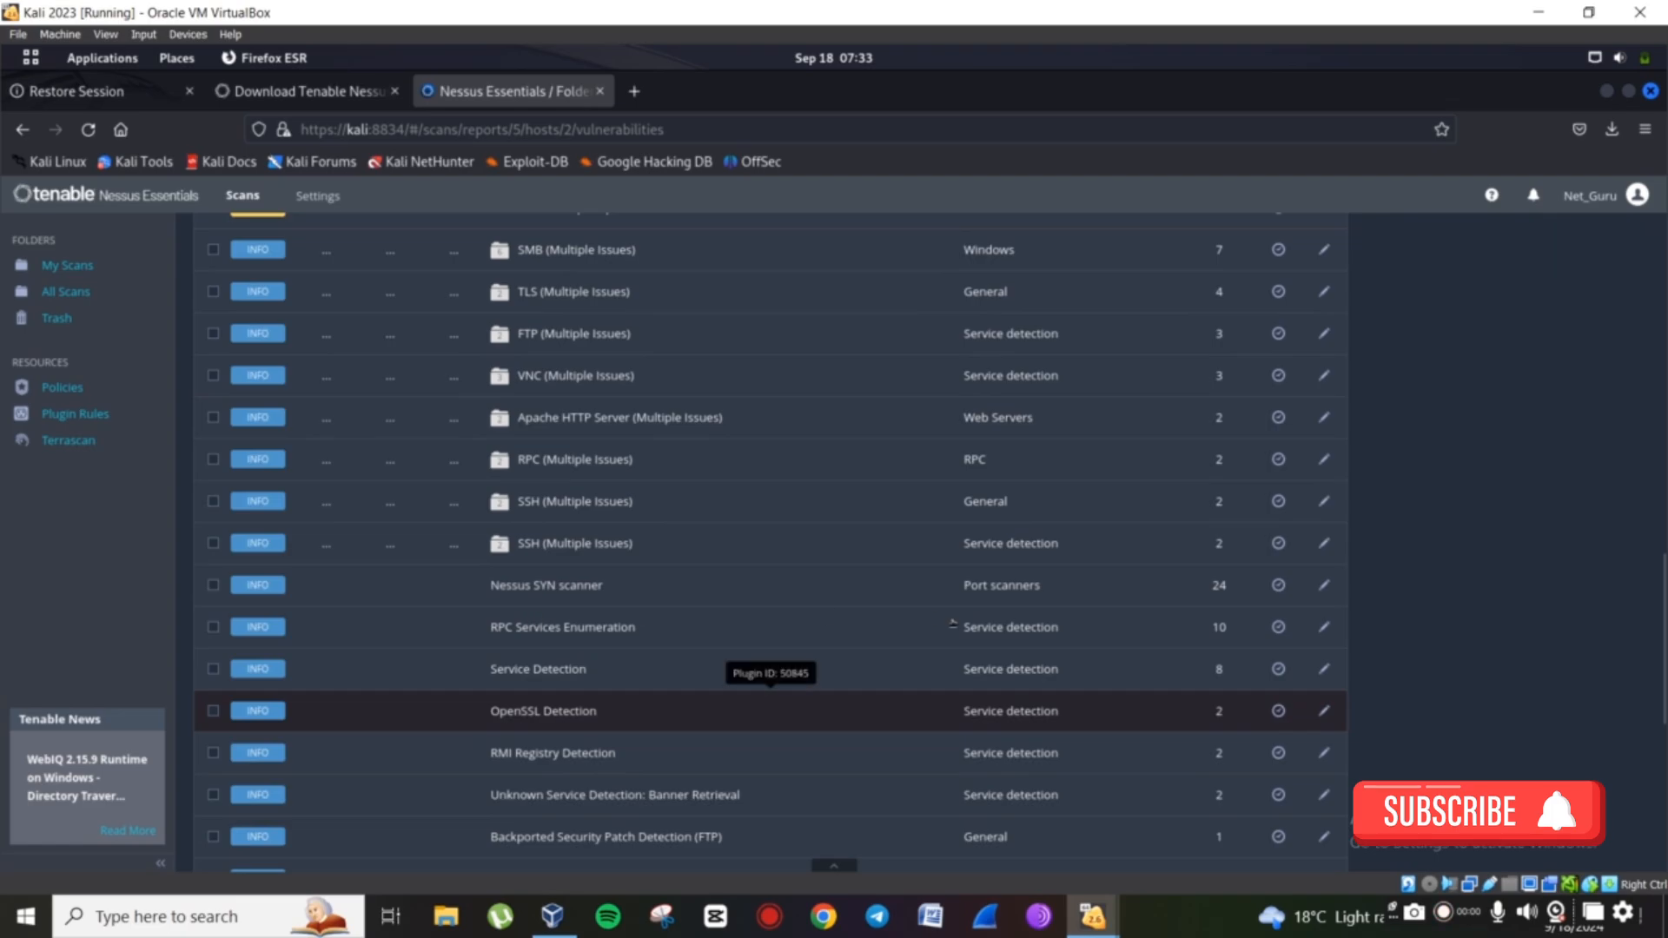
# Open OpenSSL Detection (plugin 50845) and highlight its Description heading and SMTP port 25.
pyautogui.click(530, 711)
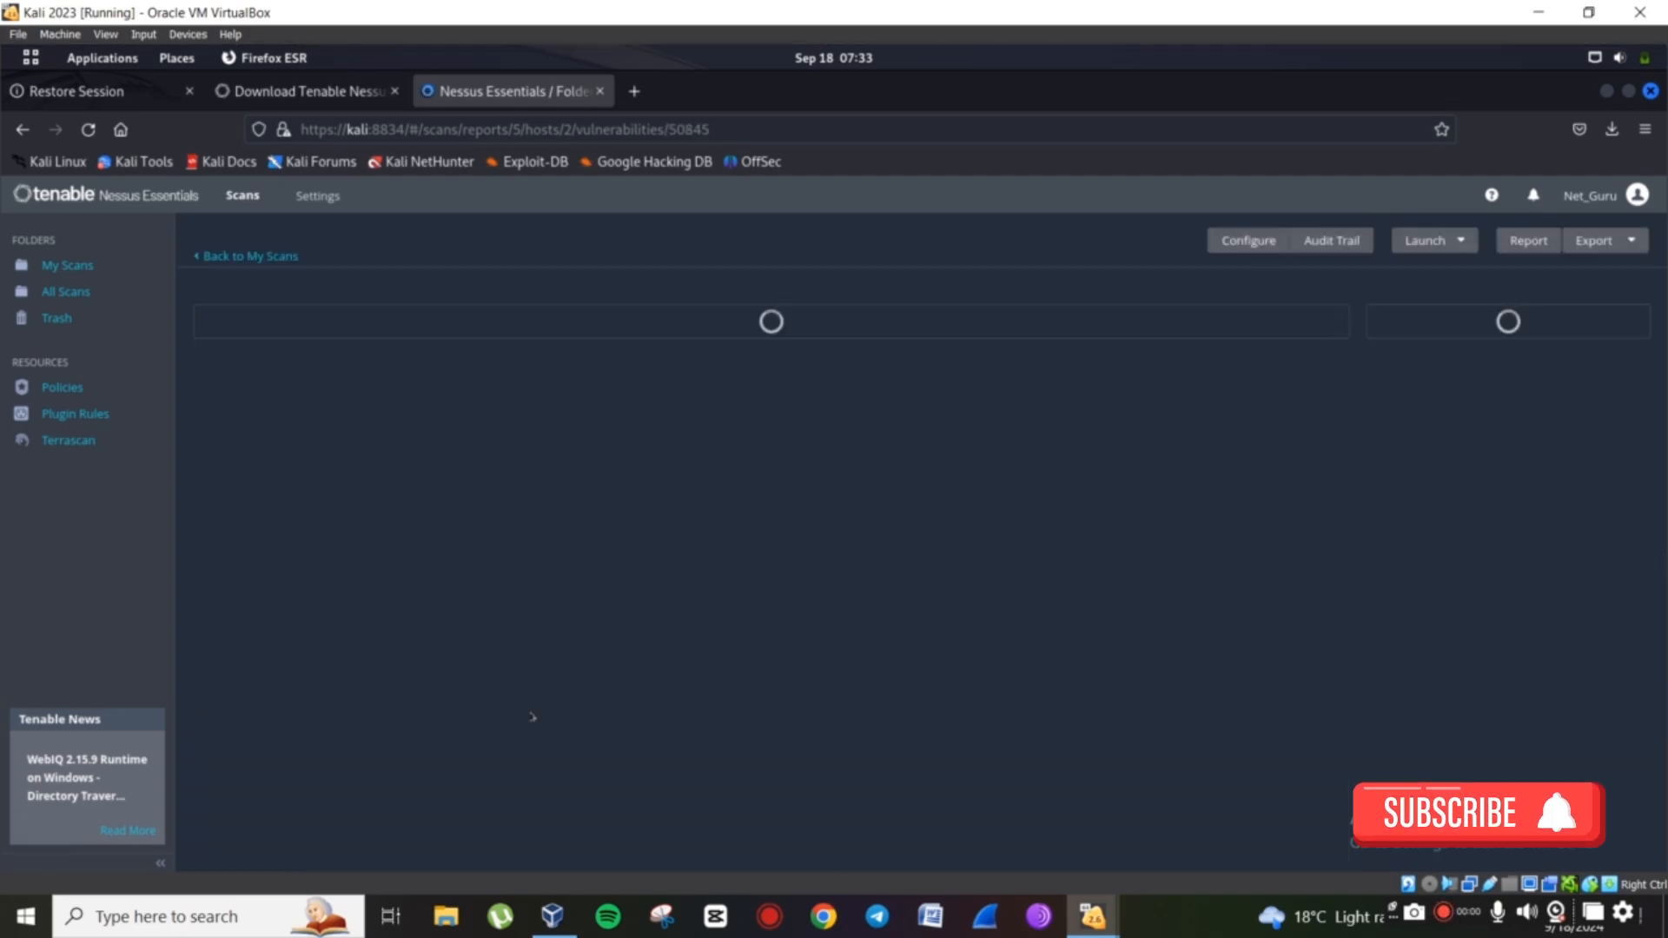
pyautogui.doubleClick(265, 393)
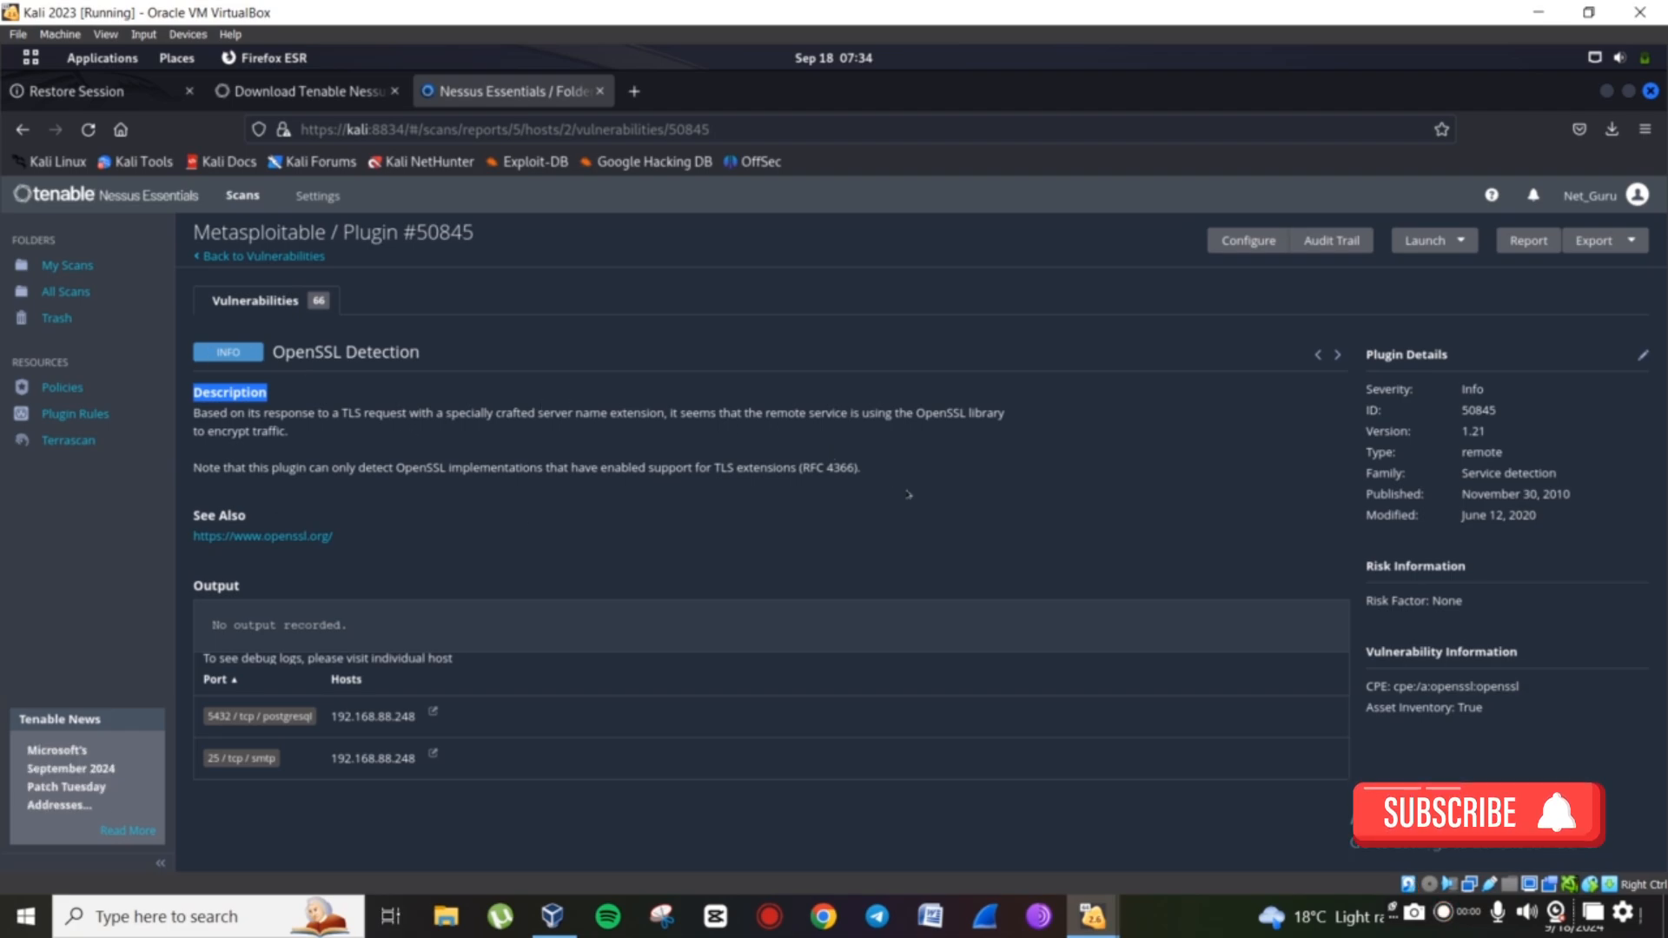
pyautogui.doubleClick(212, 758)
pyautogui.click(295, 758)
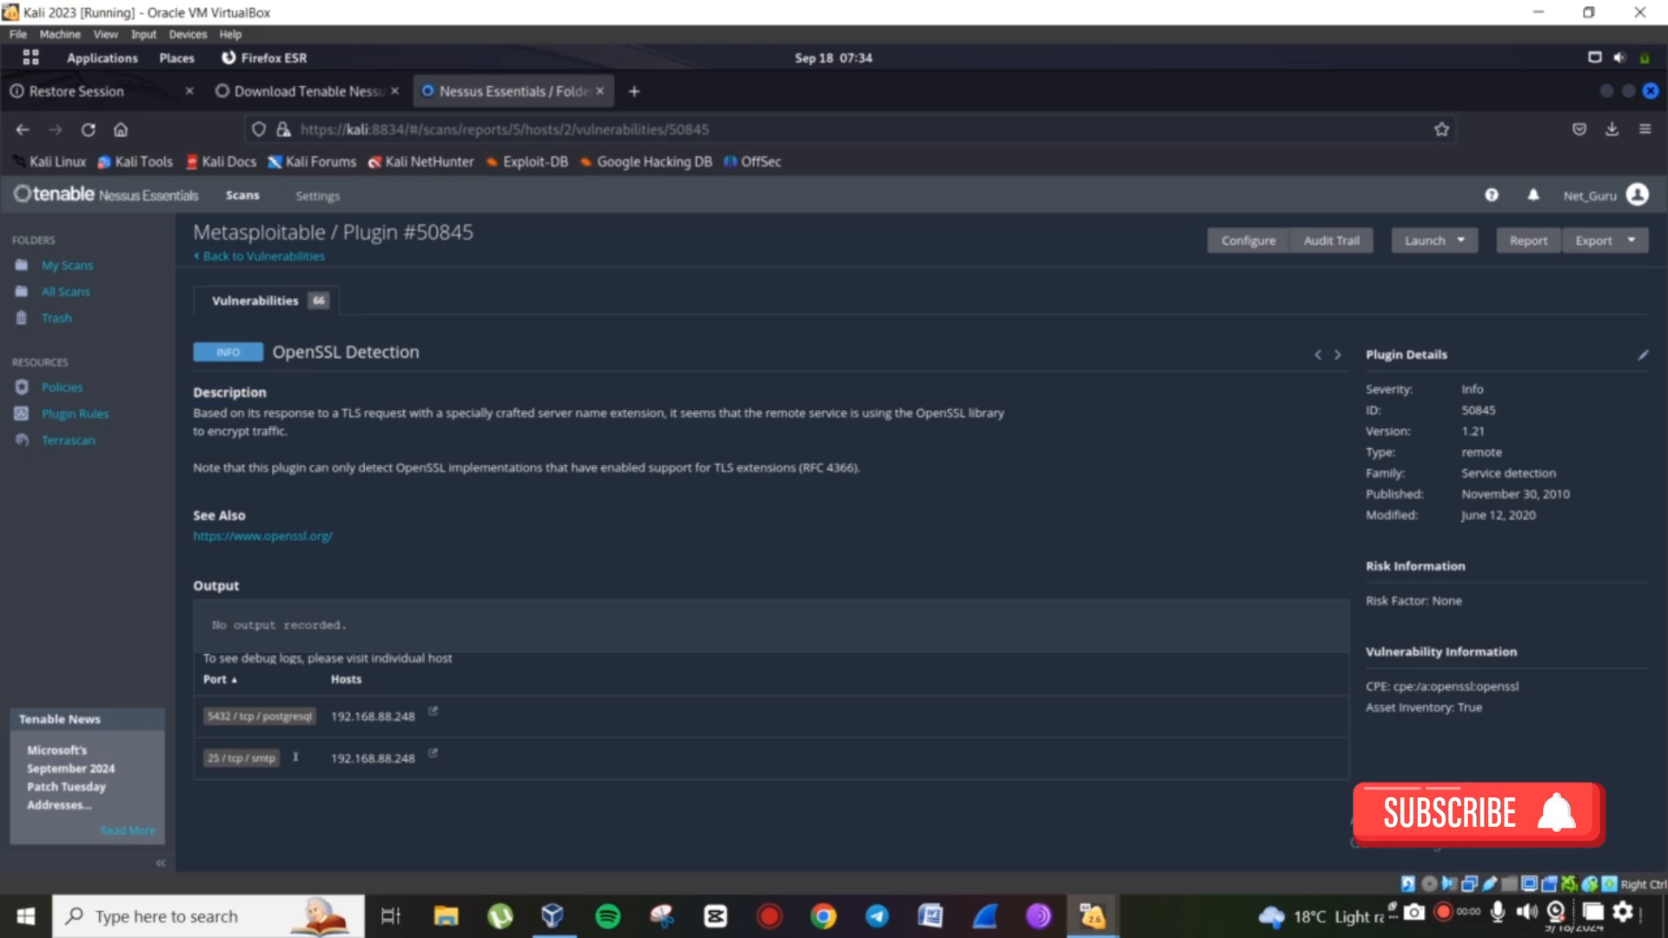